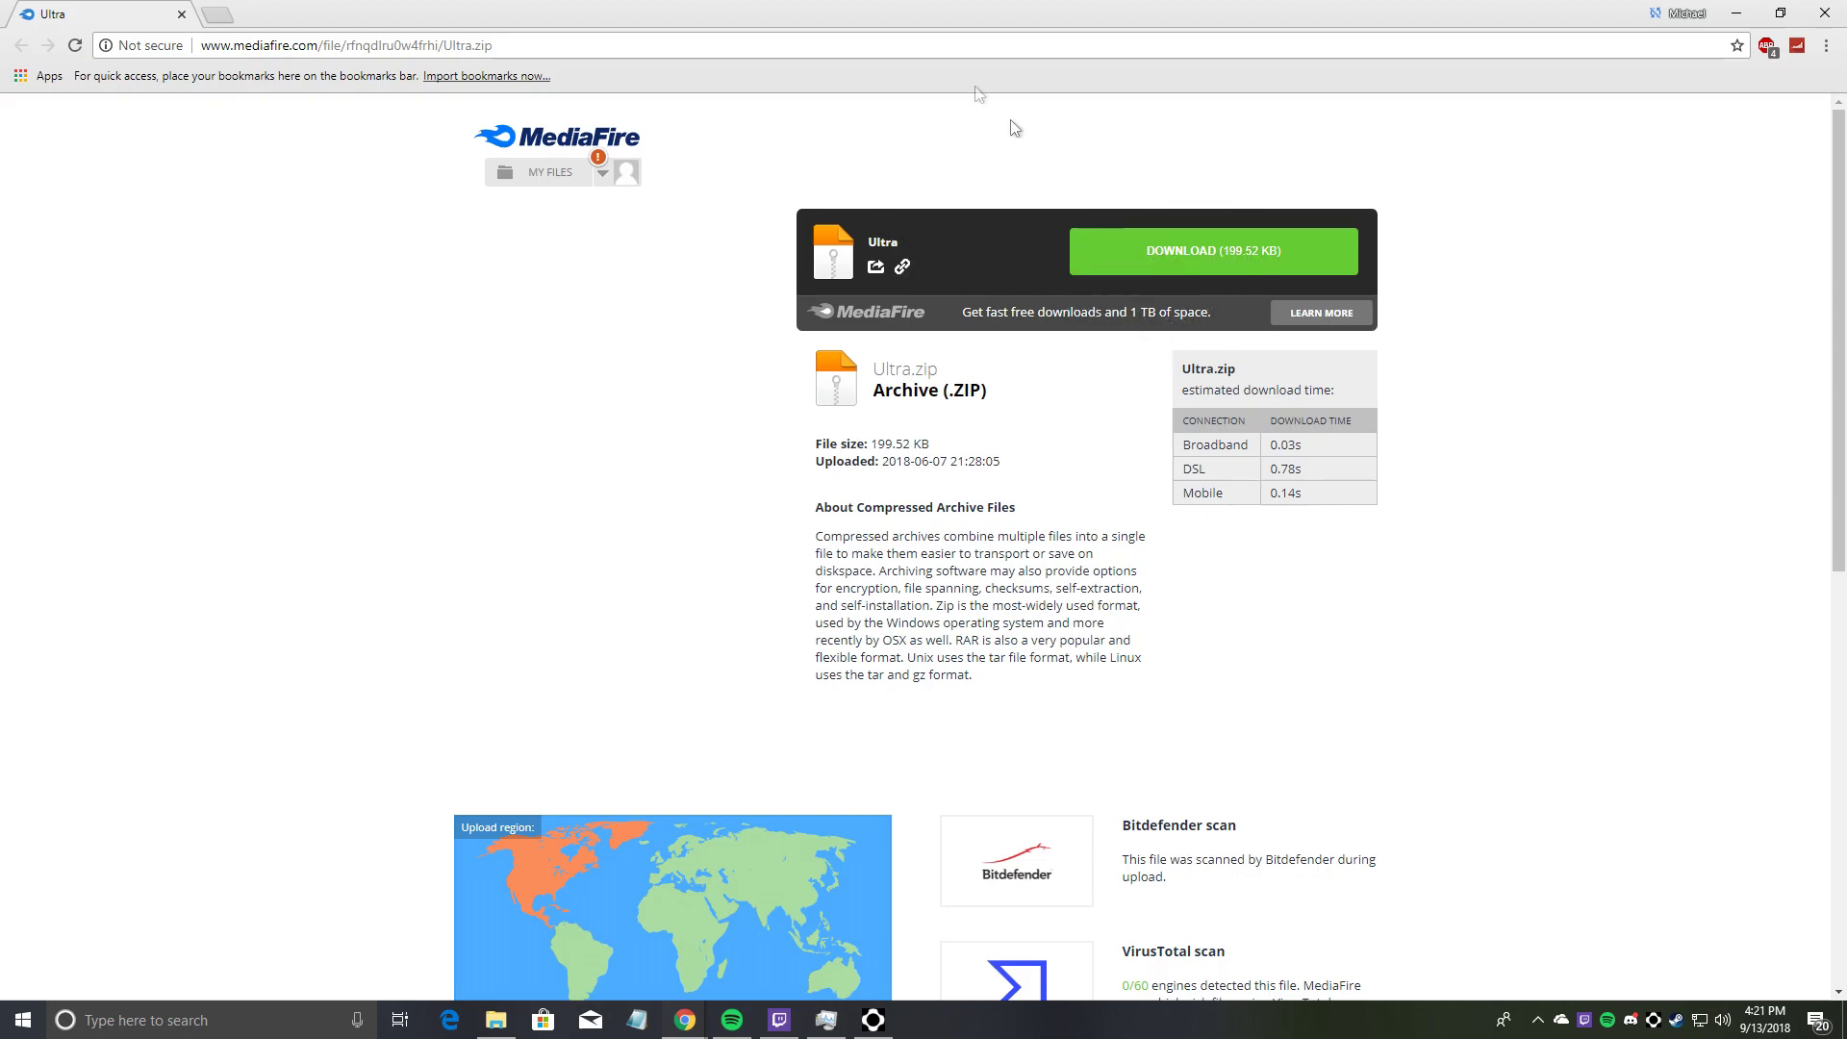
Download the Ultra.zip archive from MediaFire
double_click(891, 10)
left_click(1106, 274)
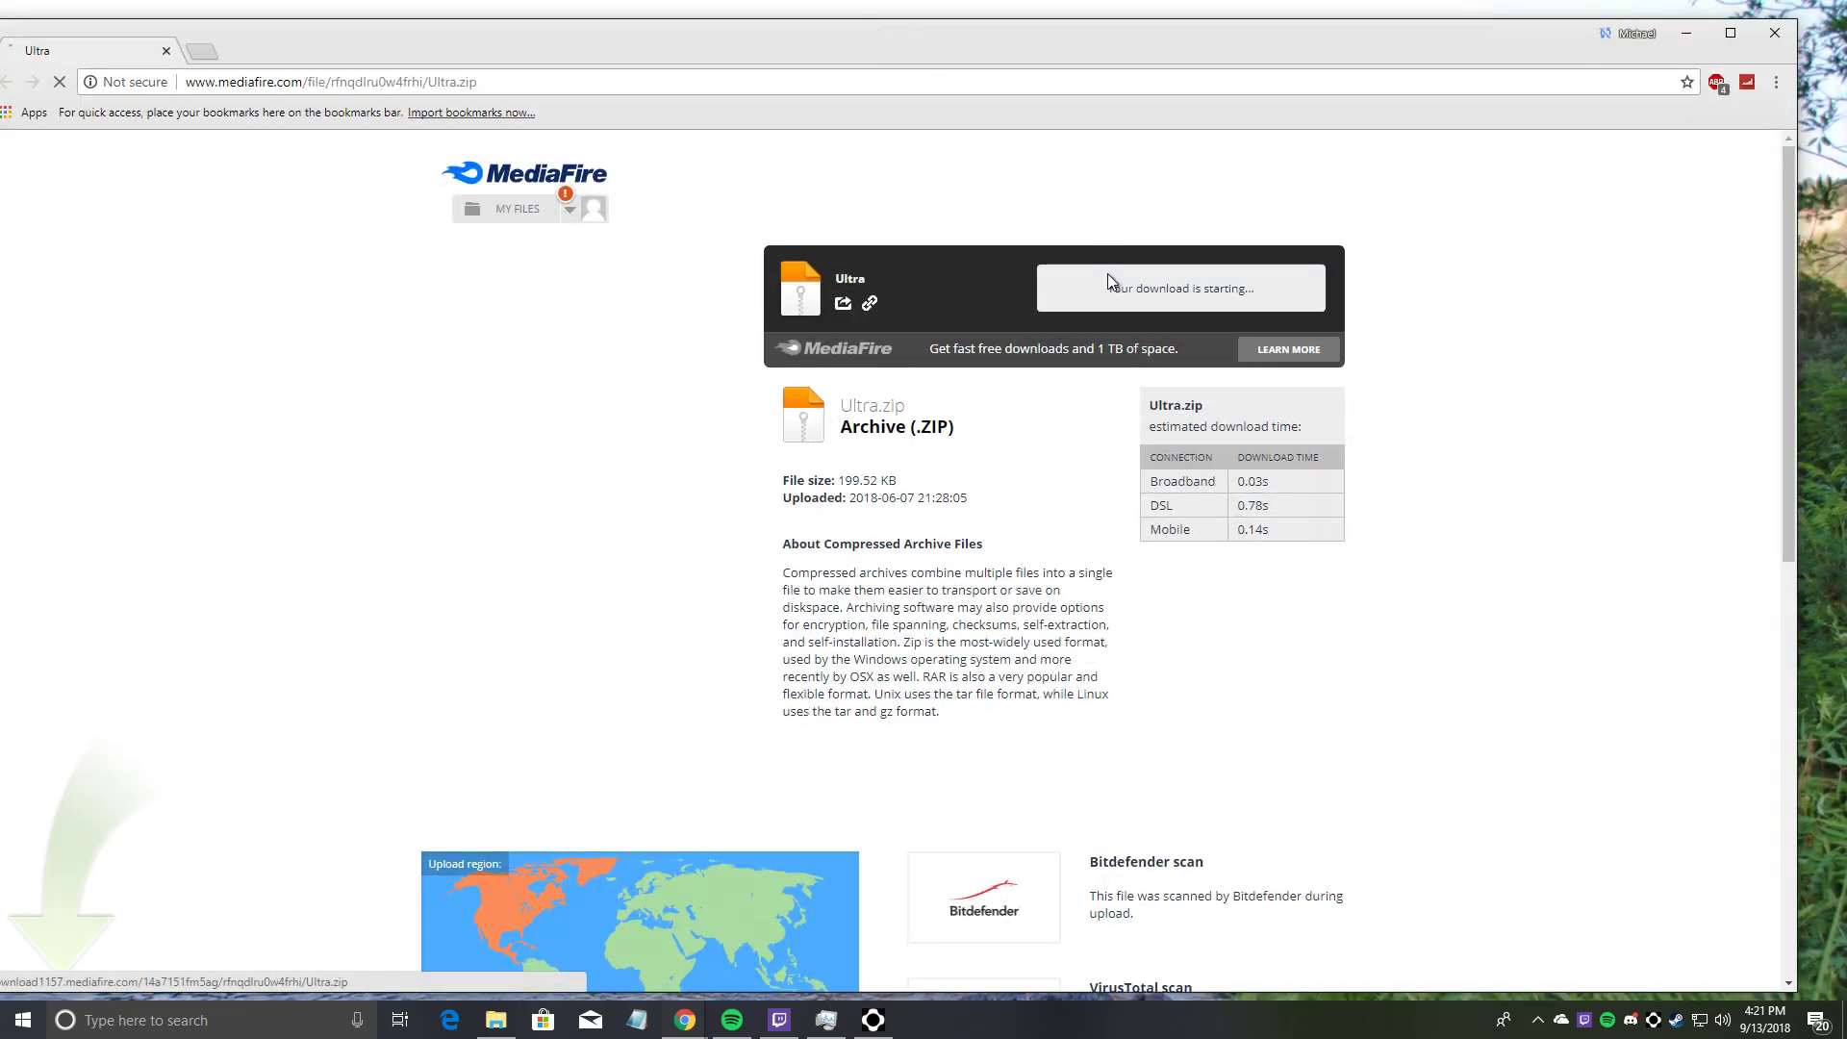
left_click(753, 501)
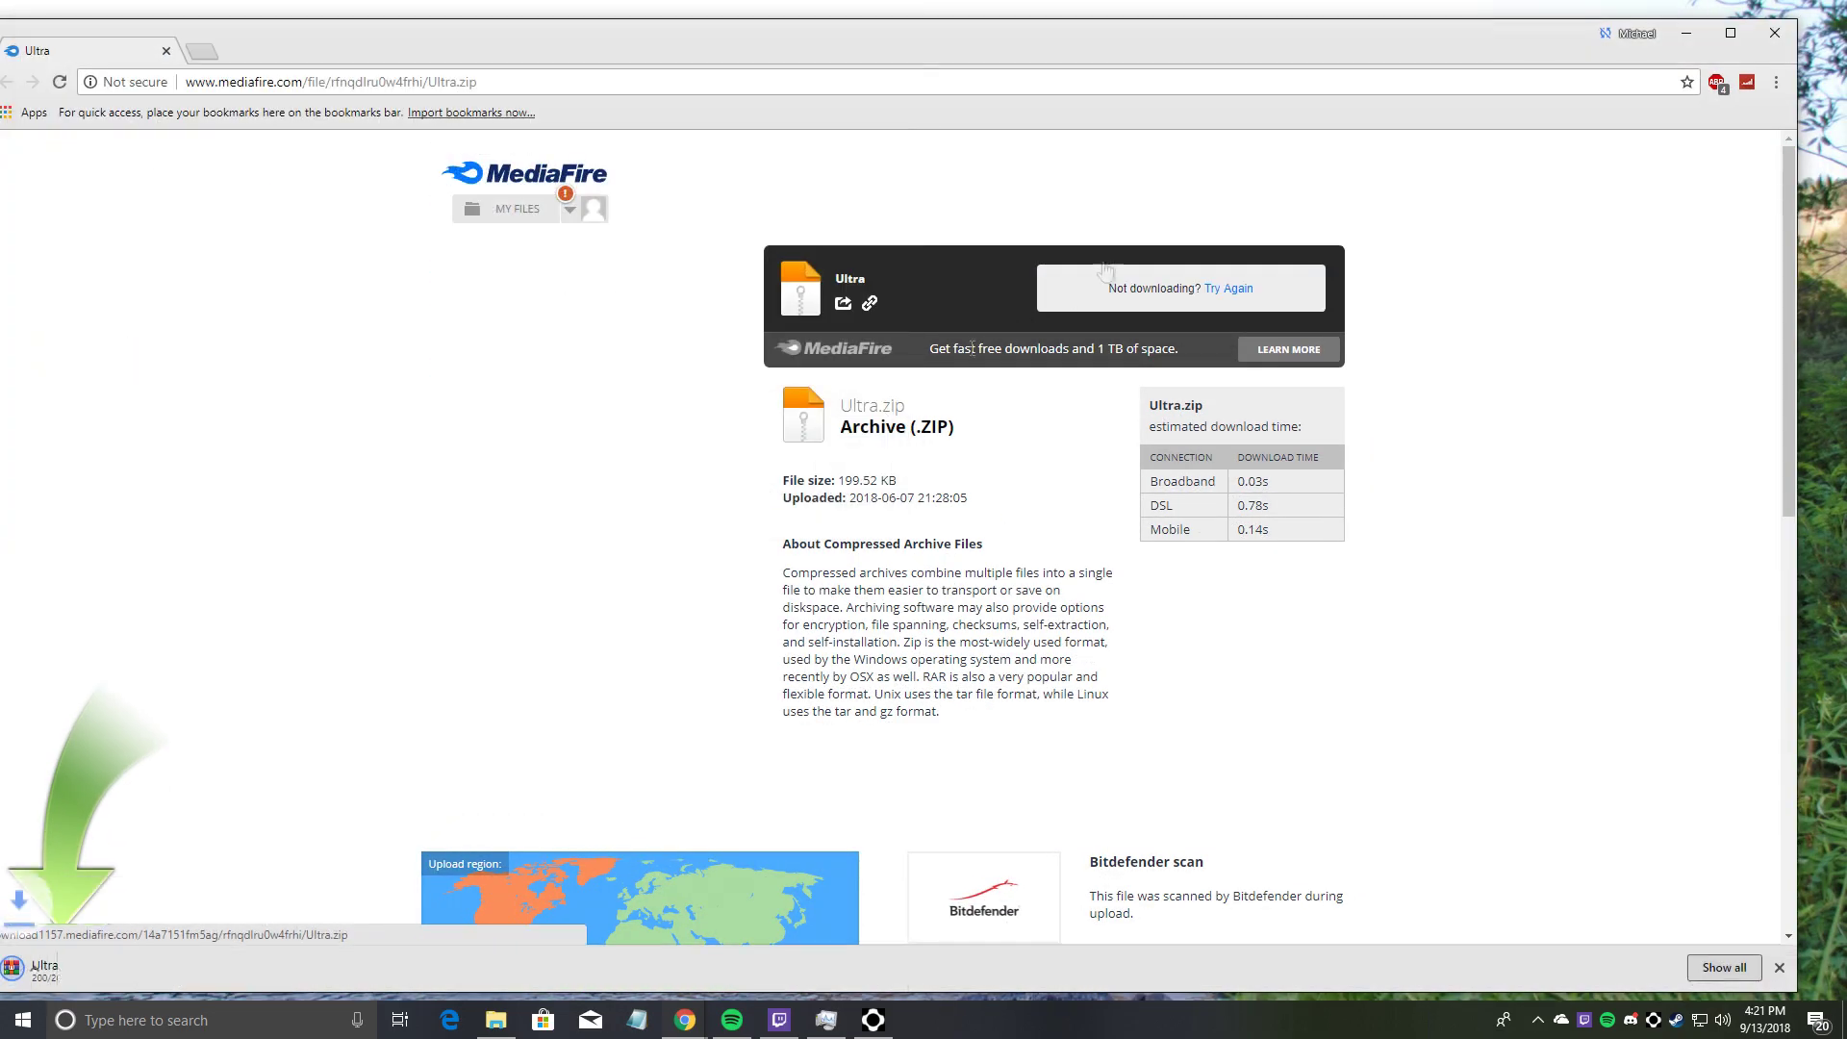
Search Windows for multimc, then start a new Chrome tab for the MultiMC website
key("super+d")
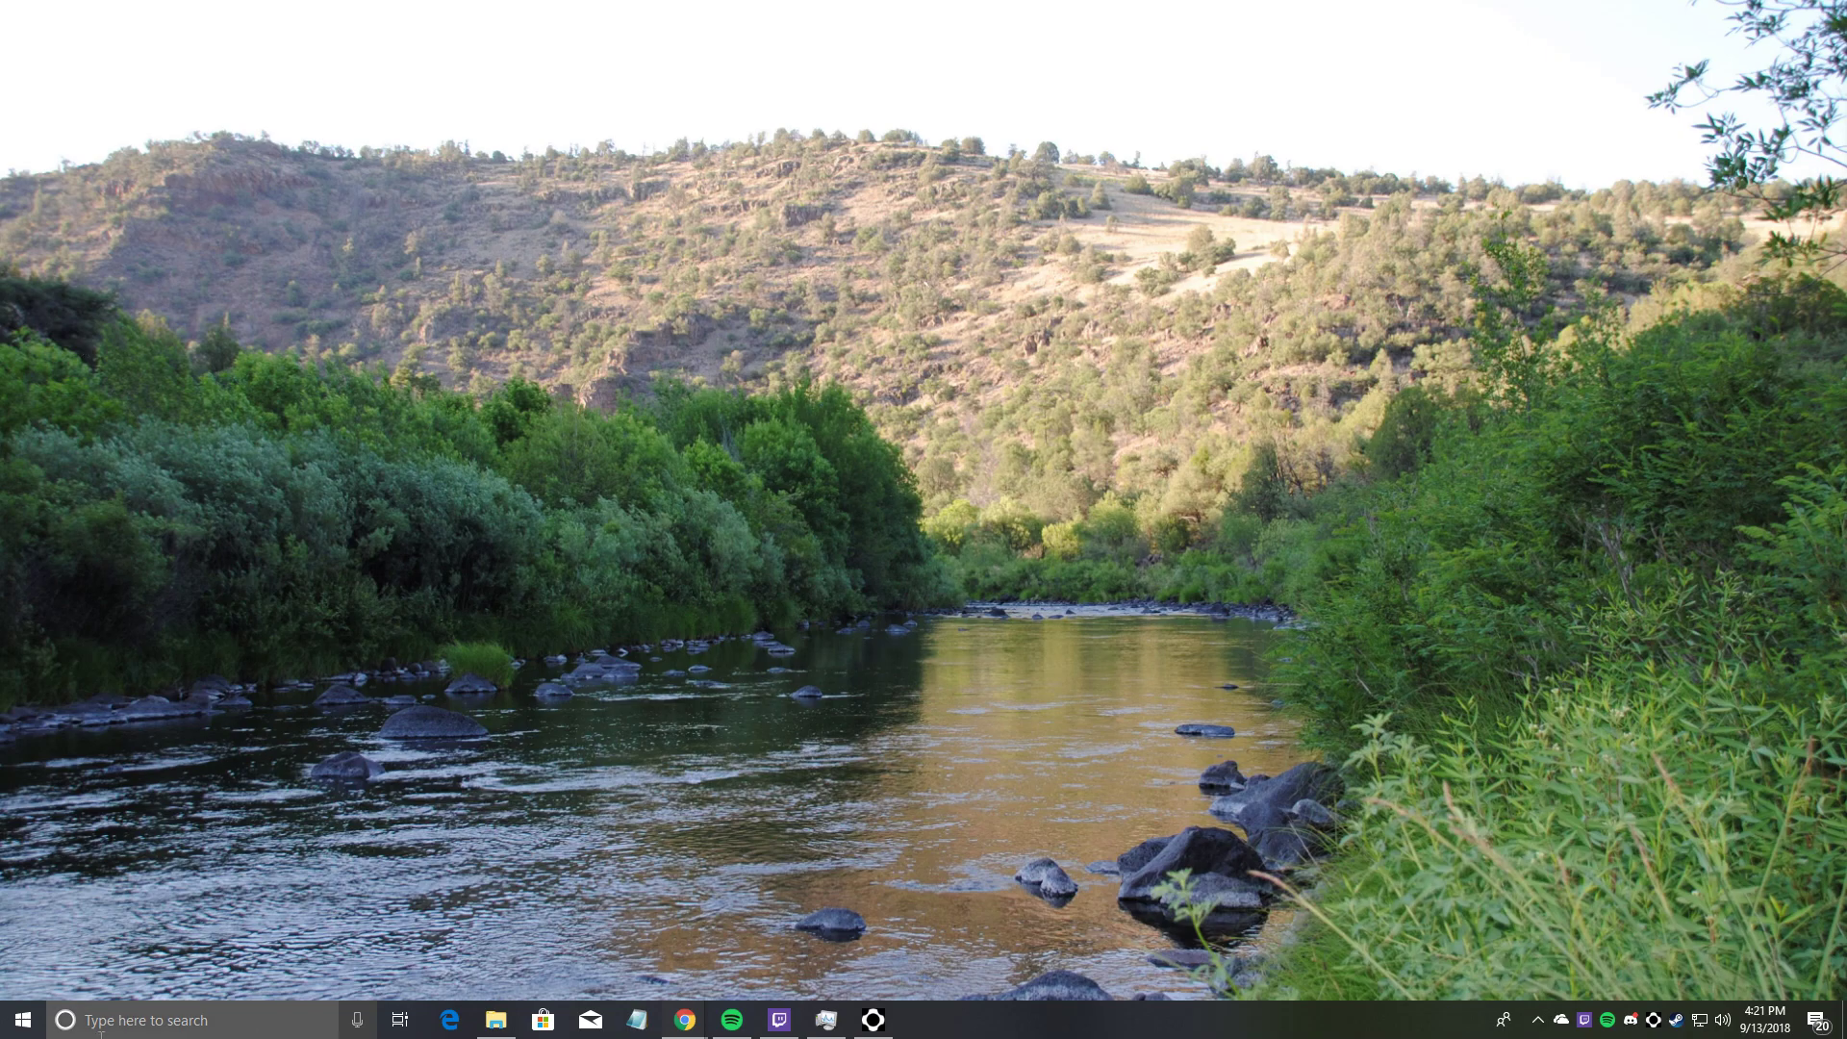
left_click(144, 1027)
type("multimc")
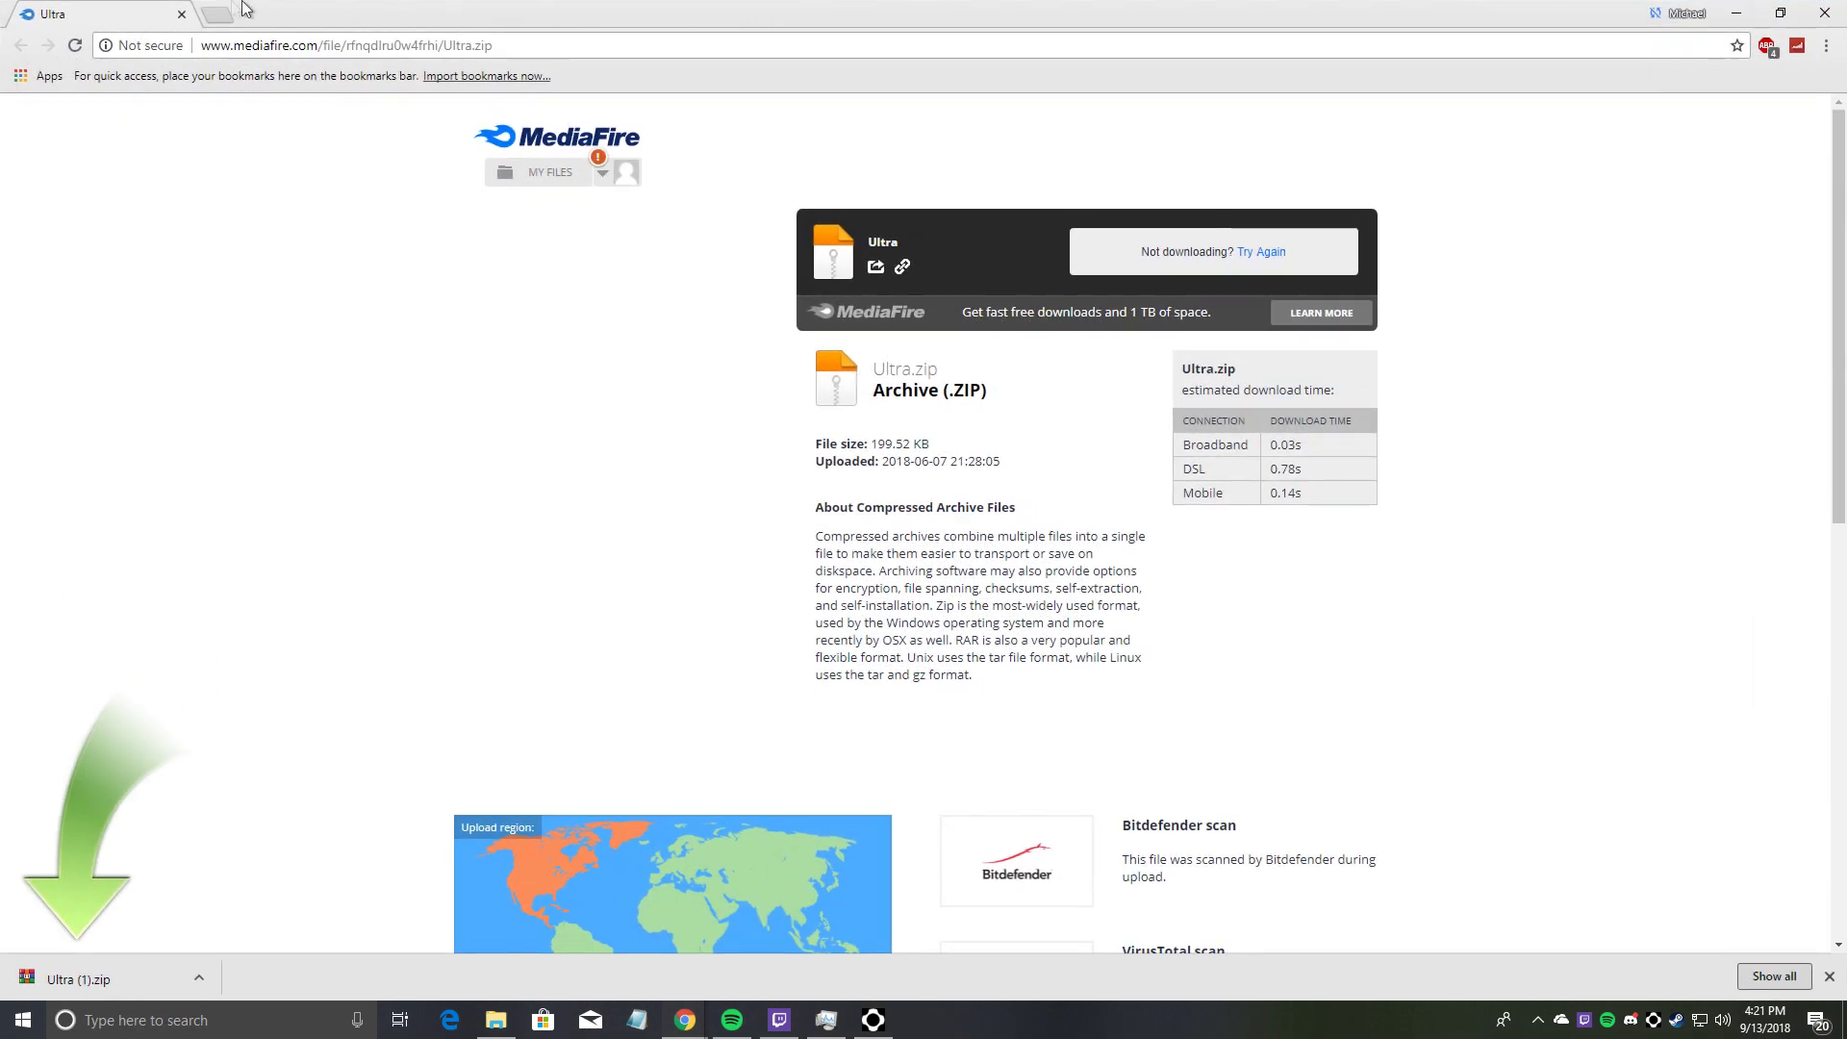
left_click(223, 14)
Load multimc.org and download the Windows stable build mmc-stable-win32.zip (12.9 MB)
type("mult")
key("Return")
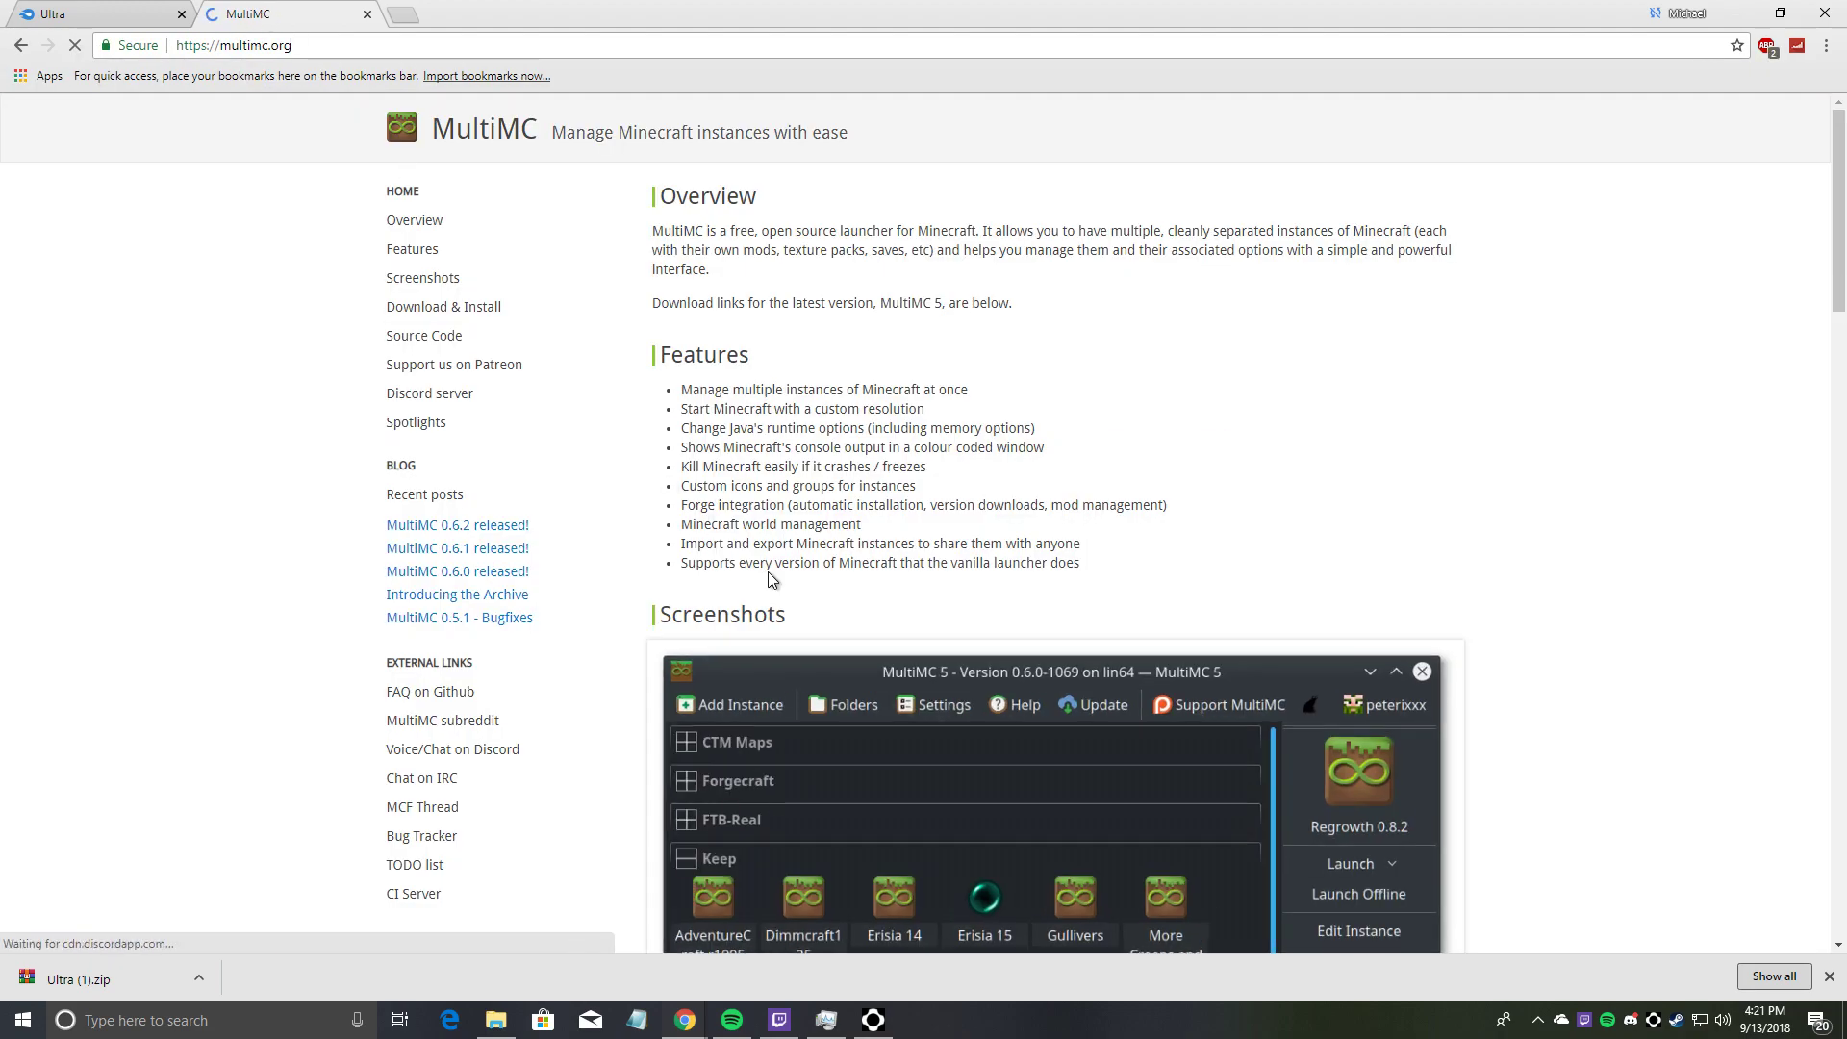
scroll(777, 577, "down", 10)
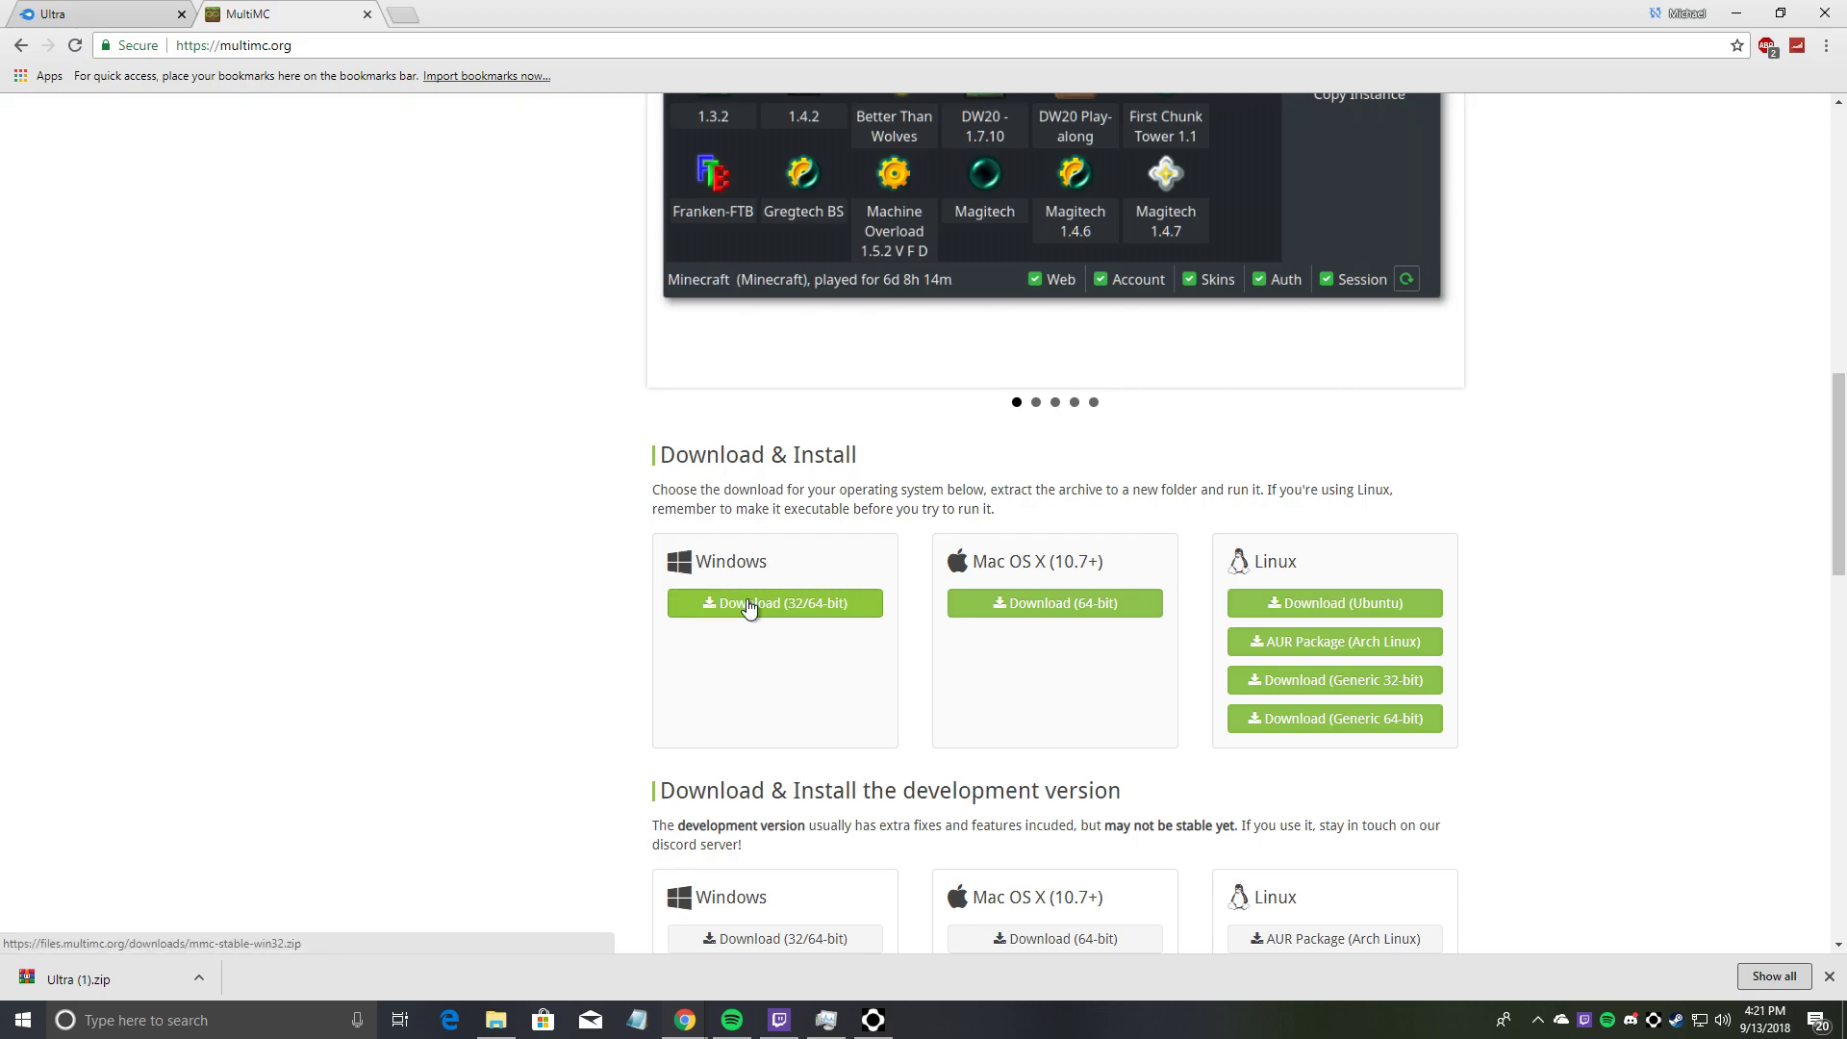
left_click(750, 603)
left_click(747, 478)
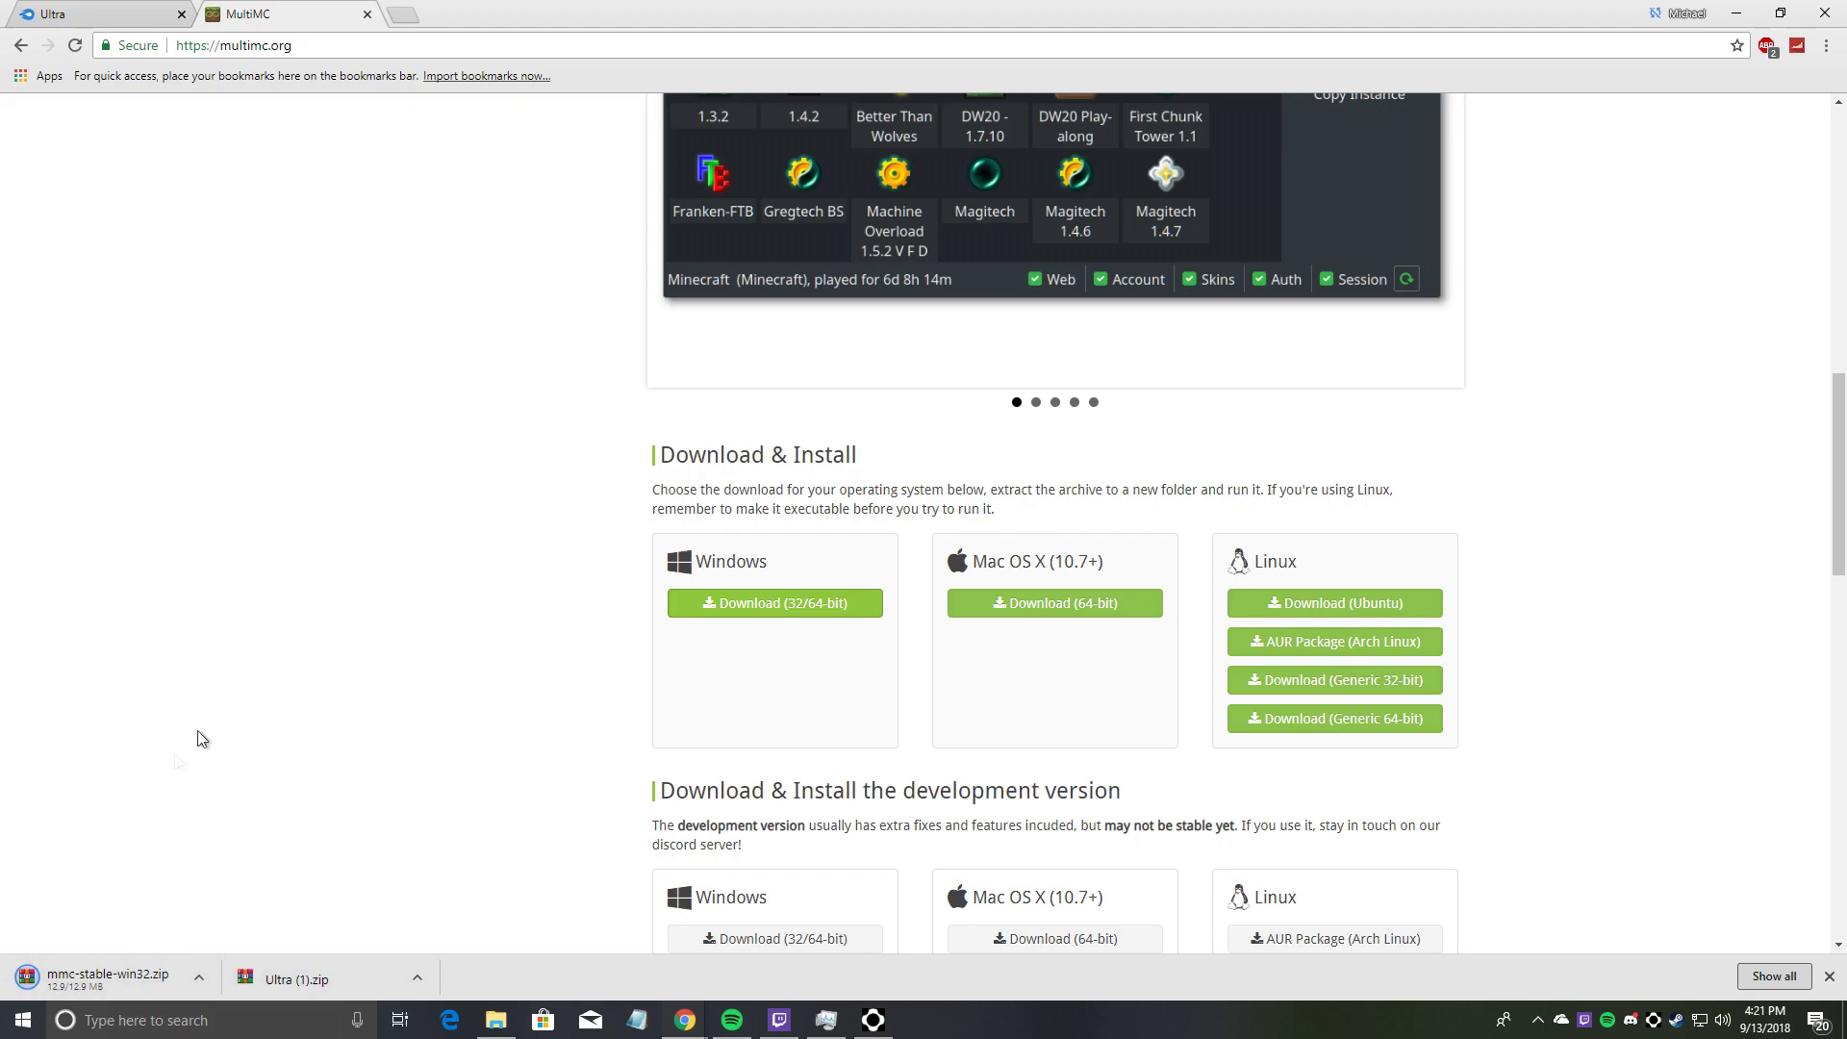
Open mmc-stable-win32.zip in WinRAR and browse its MultiMC folder down to MultiMC.exe
left_click(128, 981)
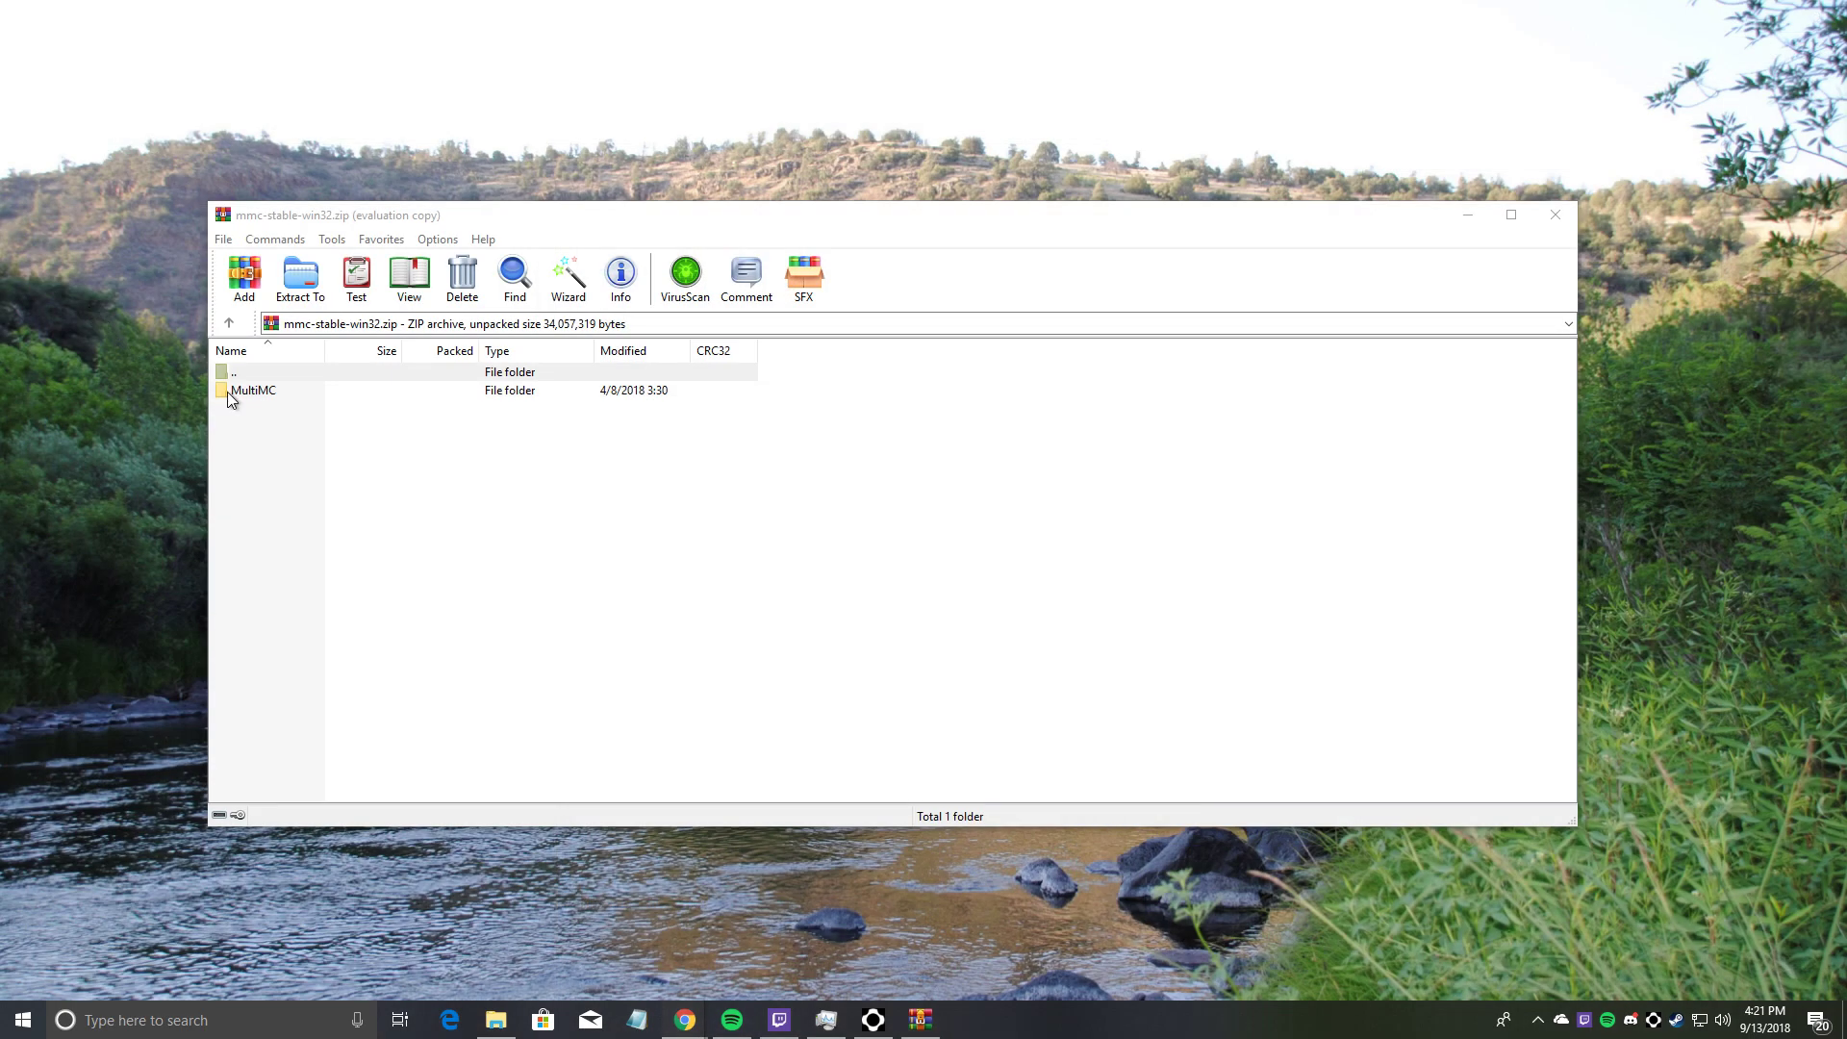
left_click(227, 390)
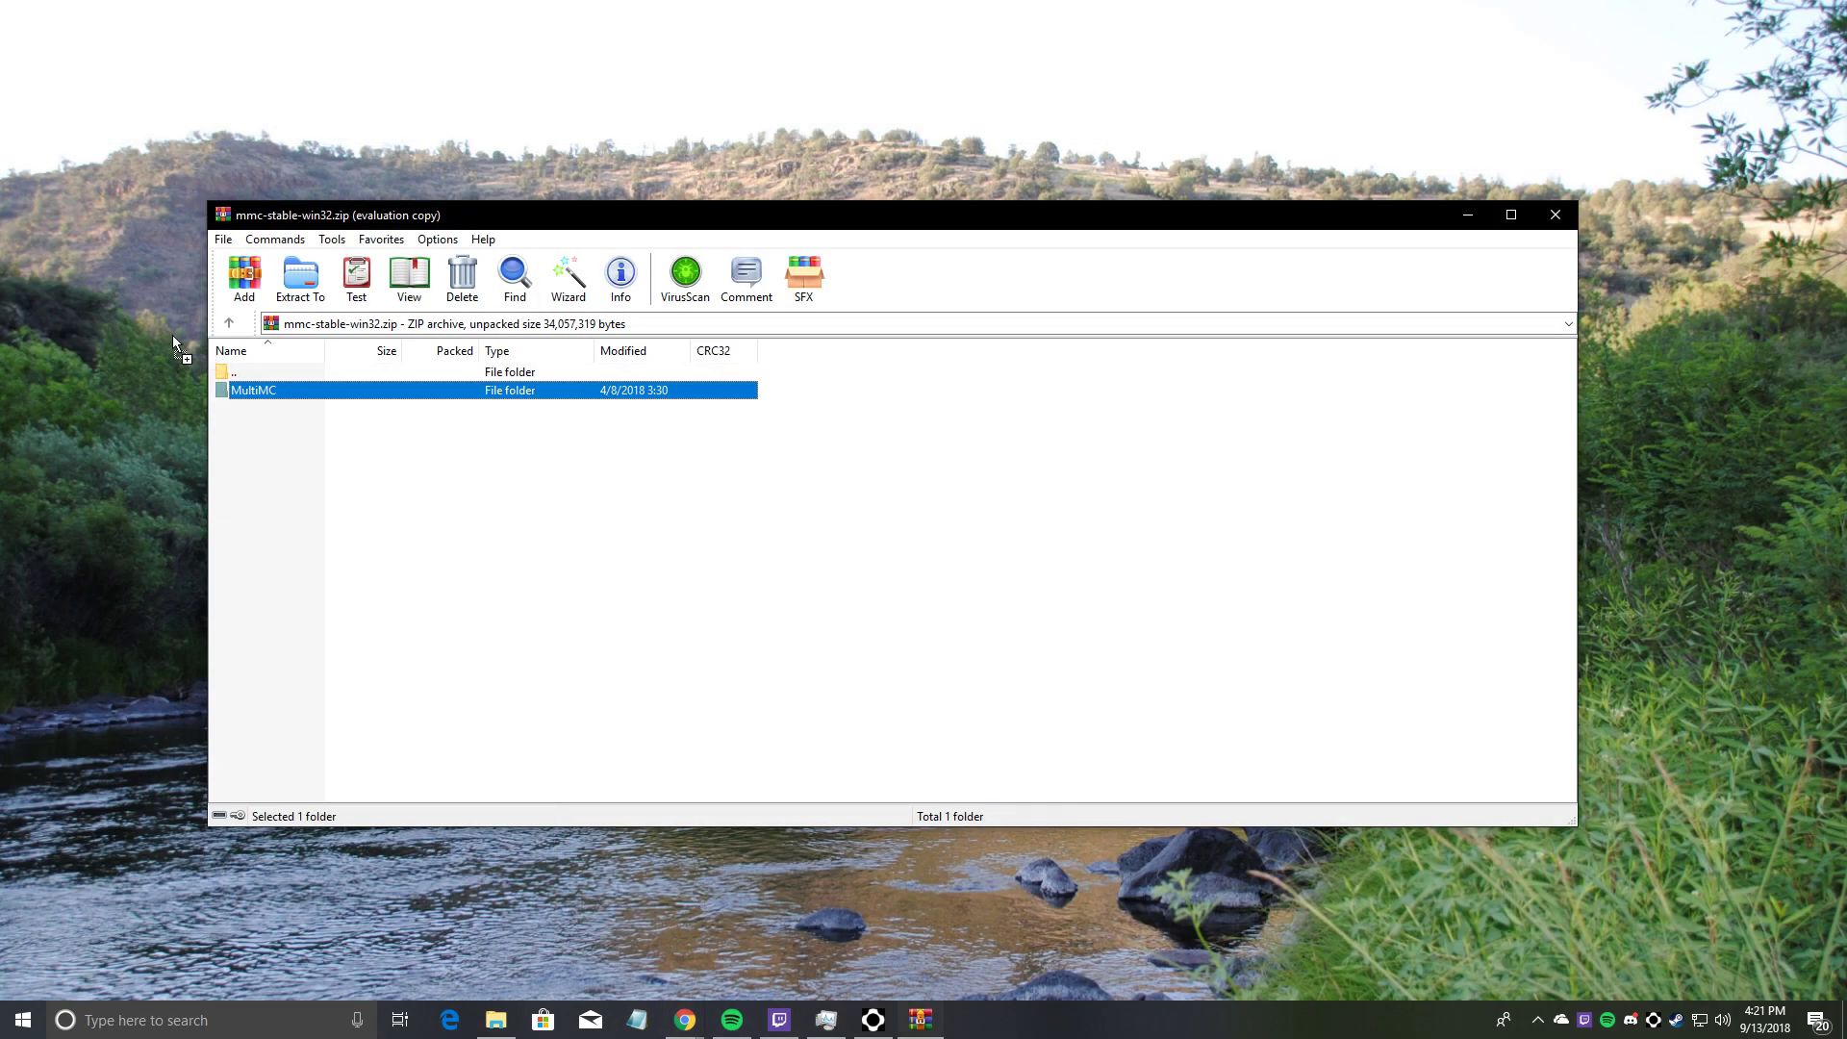
double_click(299, 394)
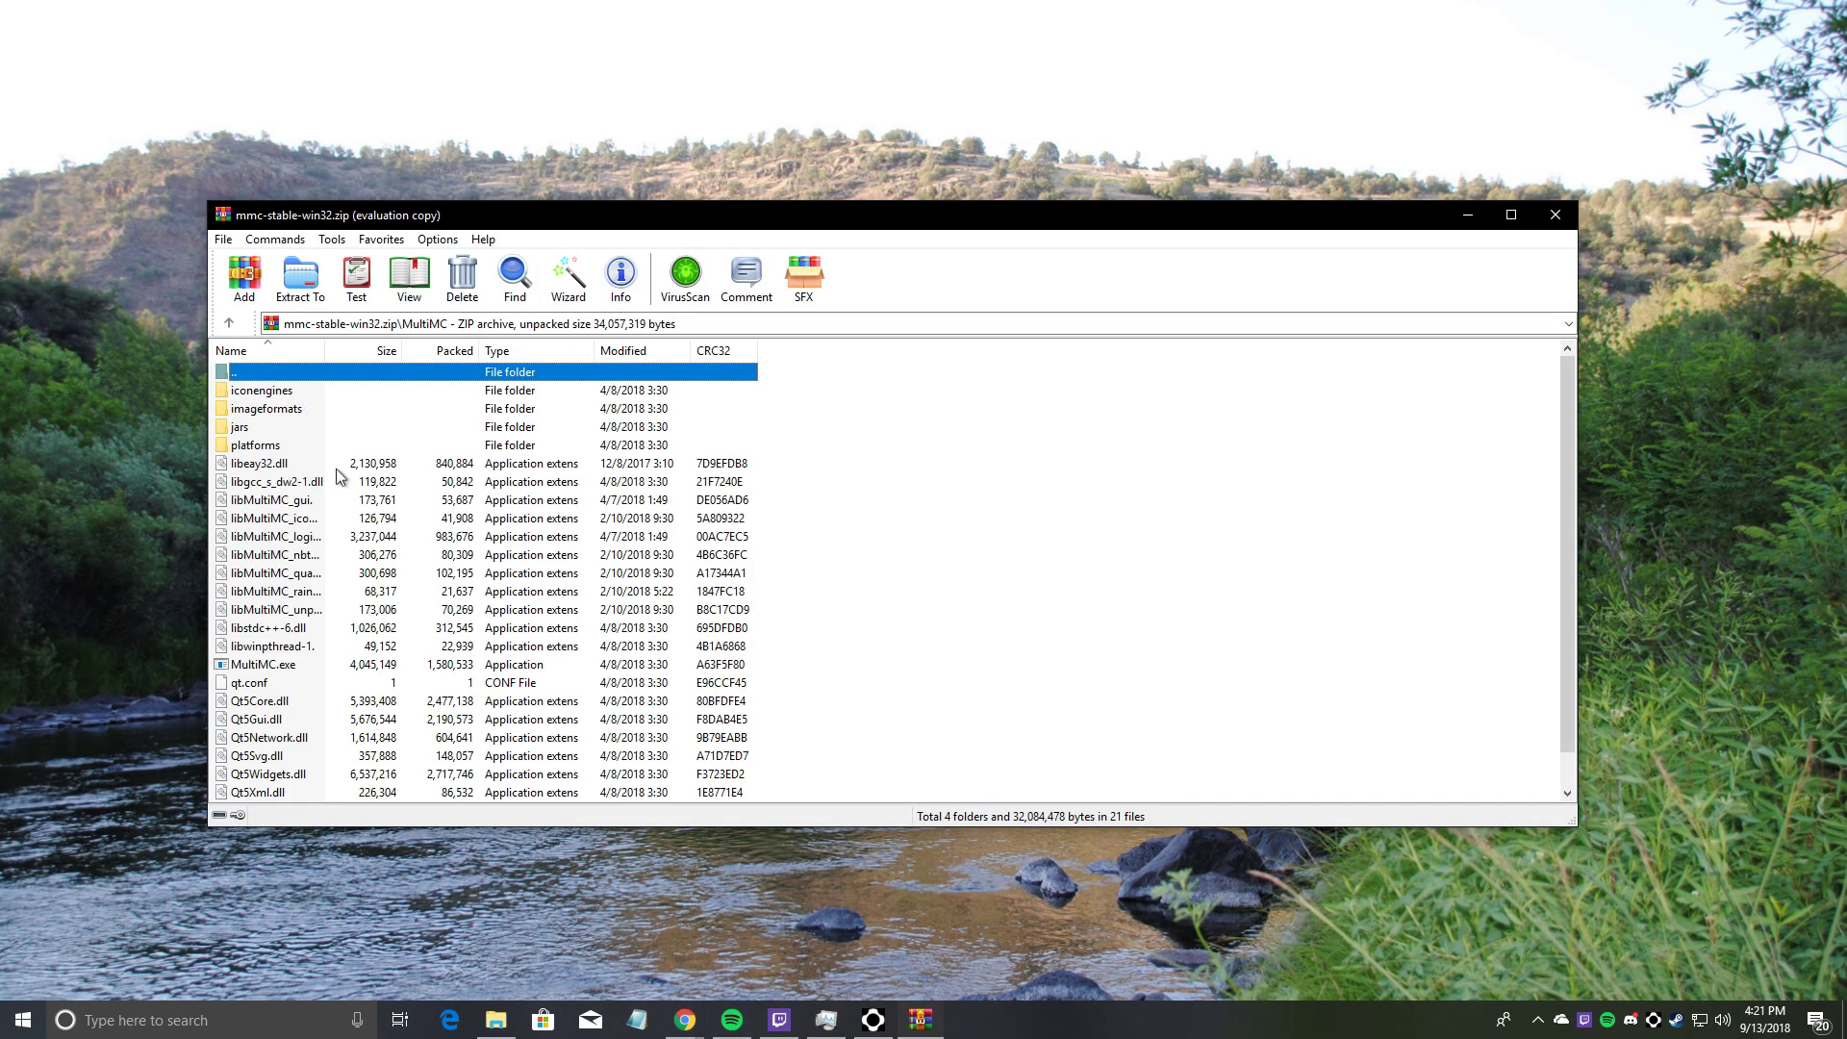
scroll(337, 481, "down", 1)
scroll(317, 577, "up", 1)
scroll(338, 643, "down", 1)
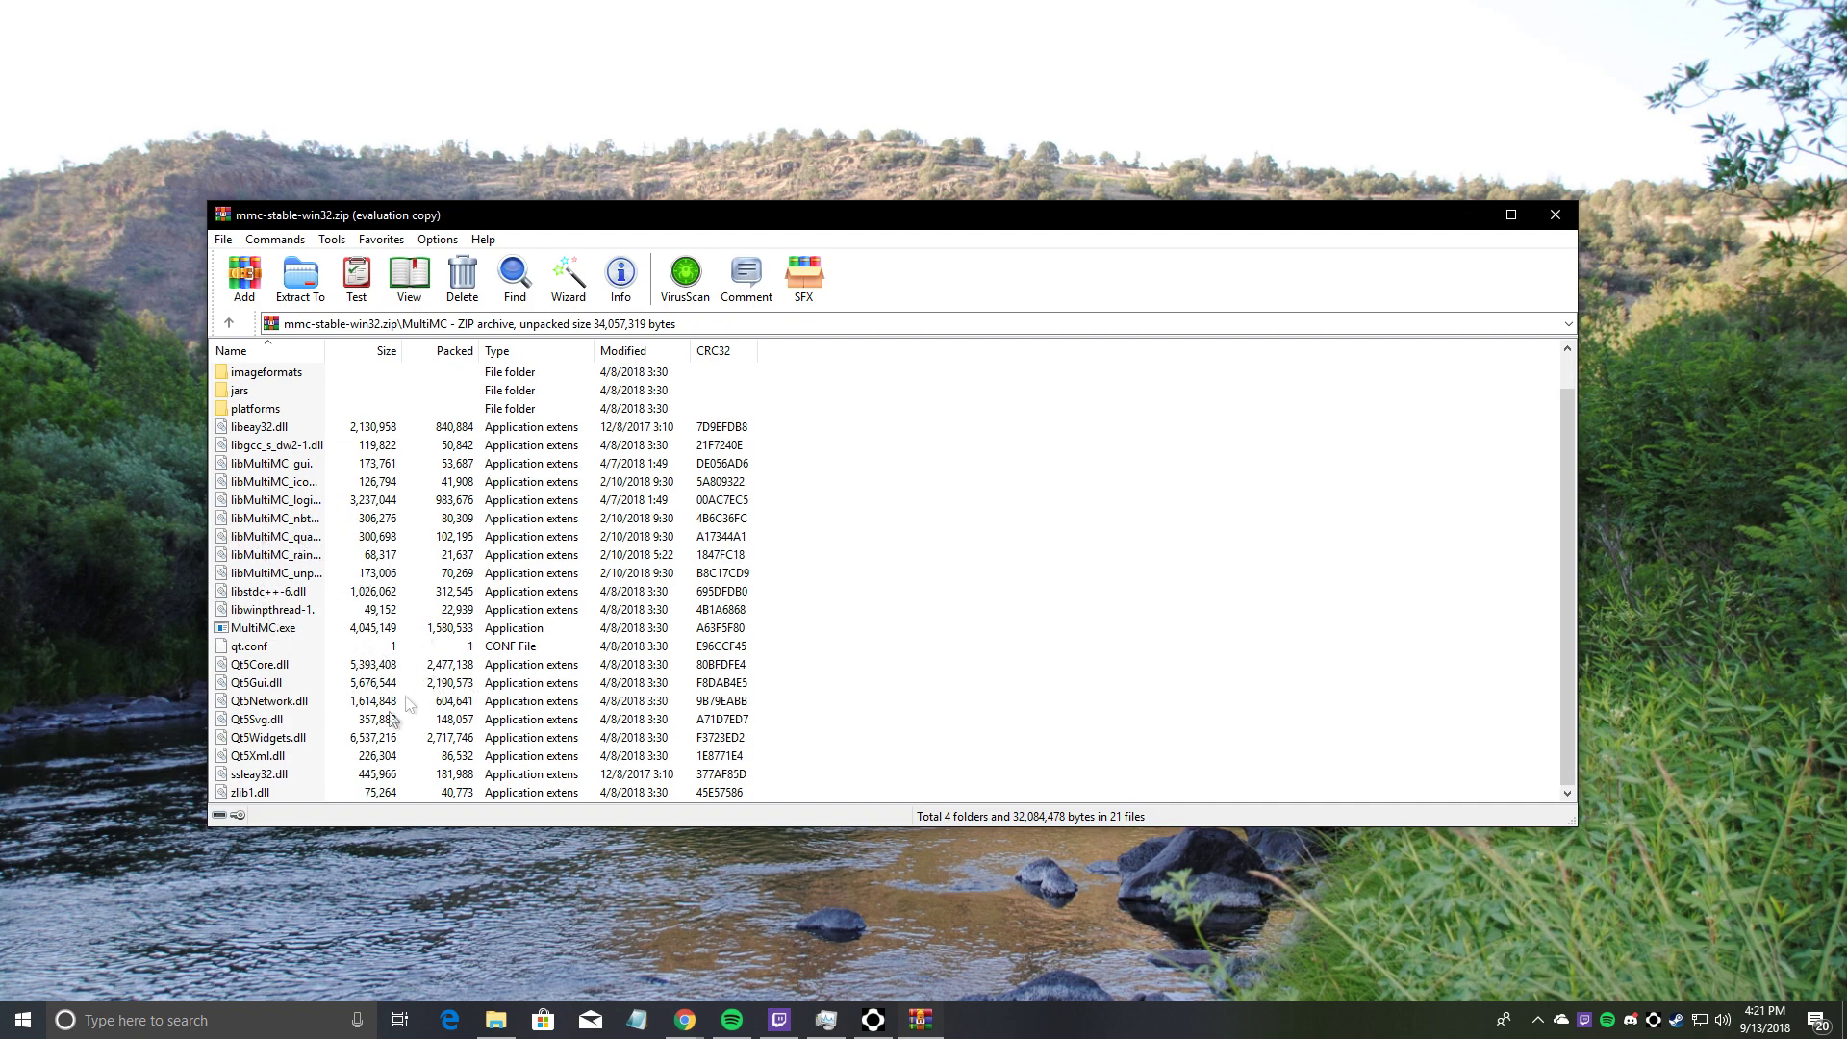
scroll(399, 597, "up", 1)
scroll(347, 647, "down", 1)
scroll(289, 462, "up", 1)
scroll(338, 611, "down", 1)
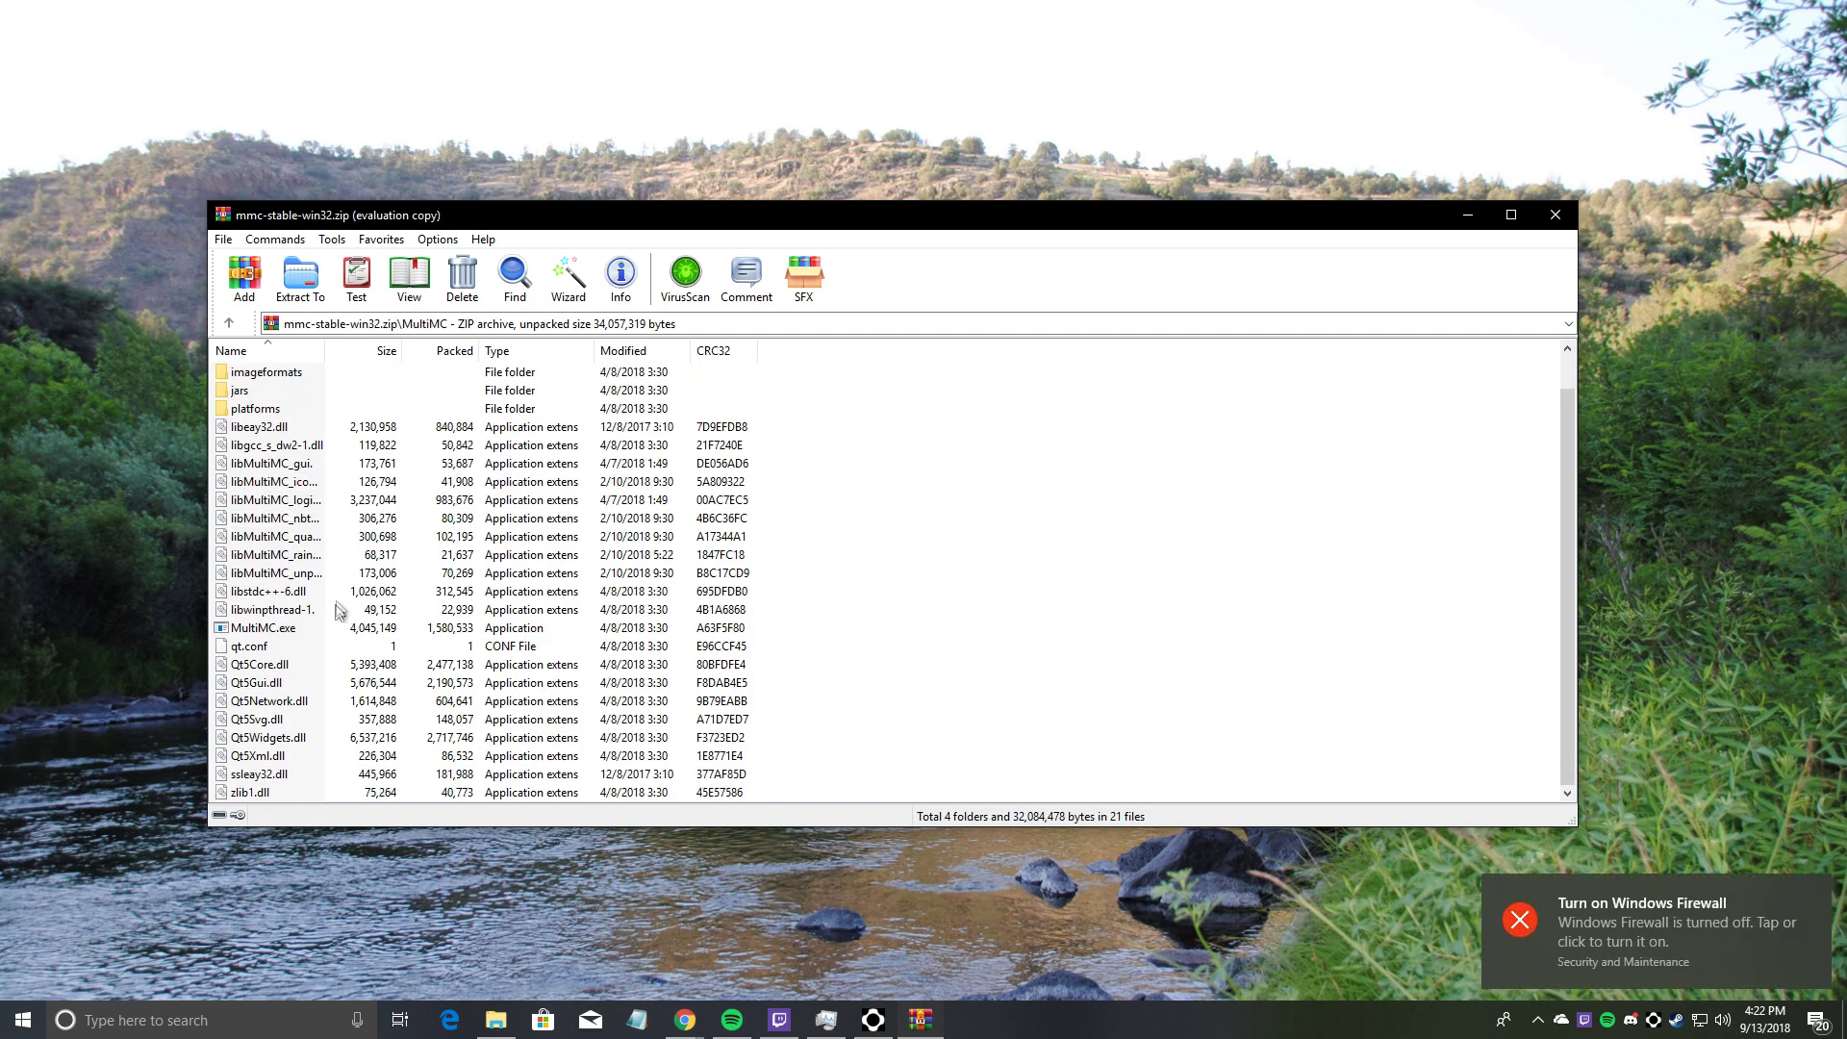
left_click(288, 632)
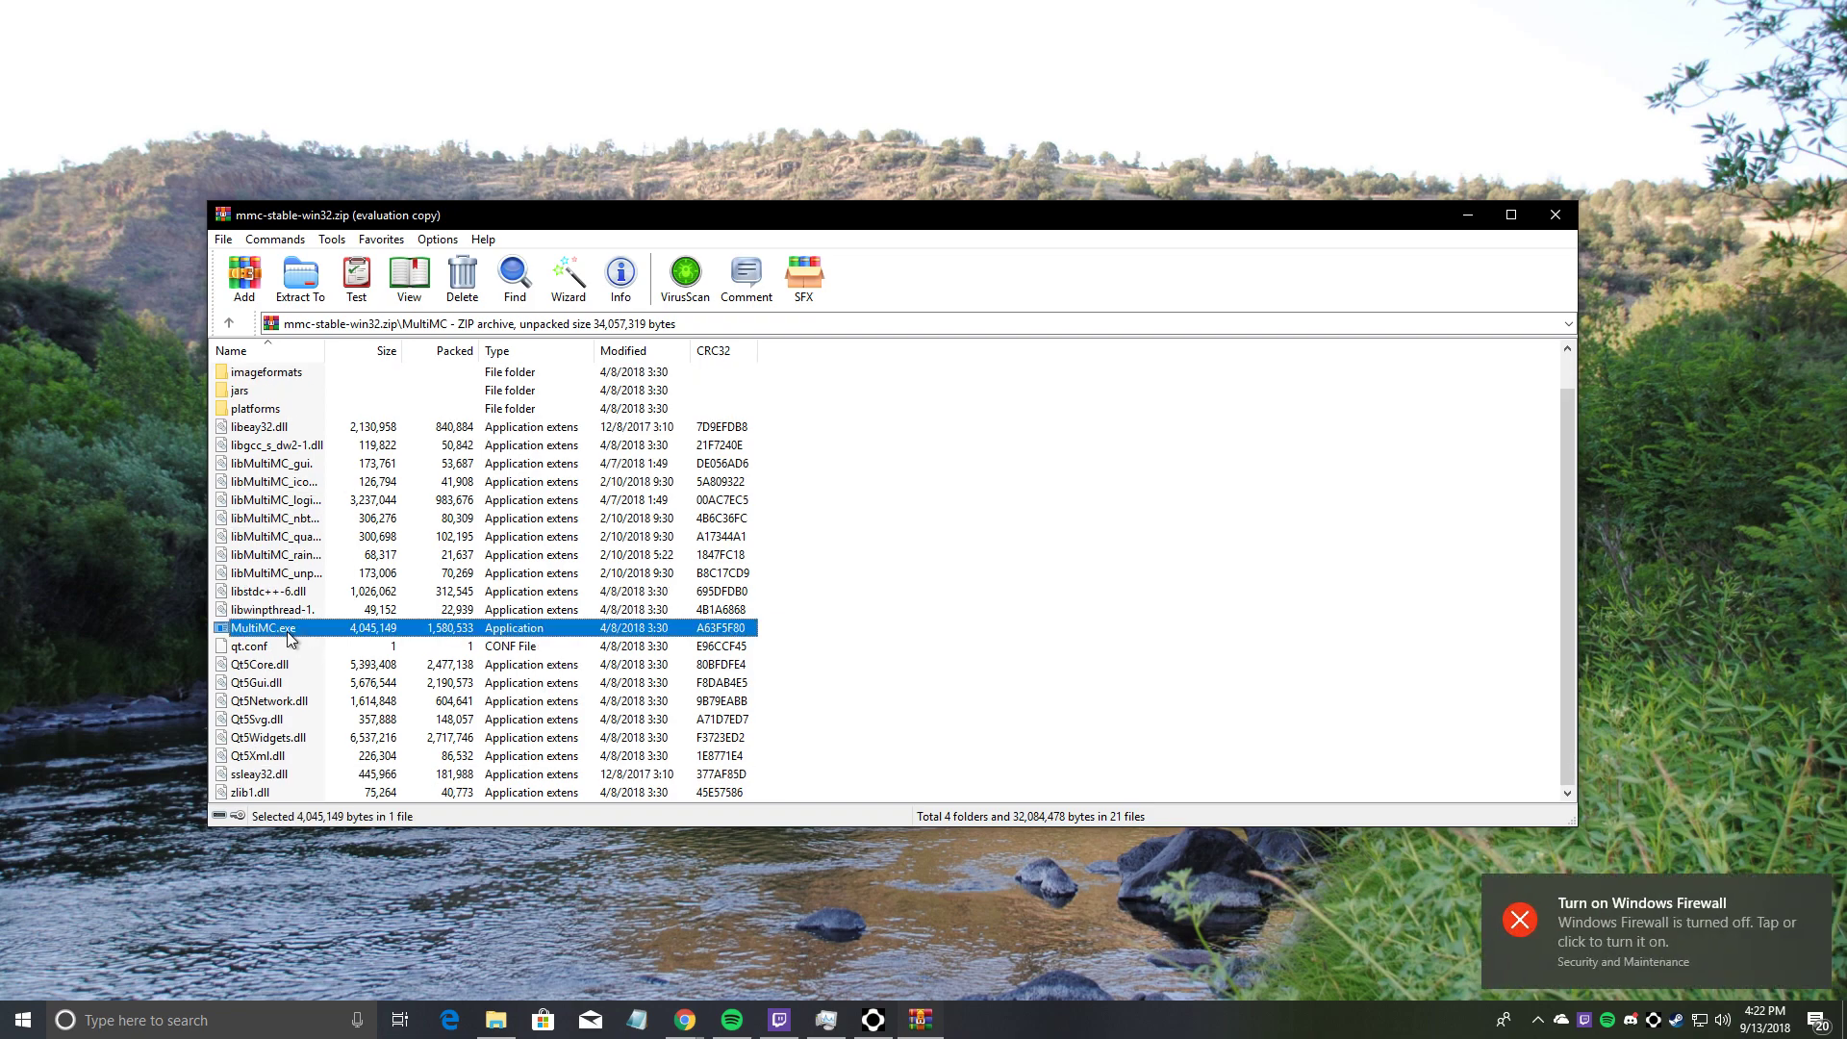
Close WinRAR, open the Desktop MultiMC folder via Windows search, and launch MultiMC
key("alt+F4")
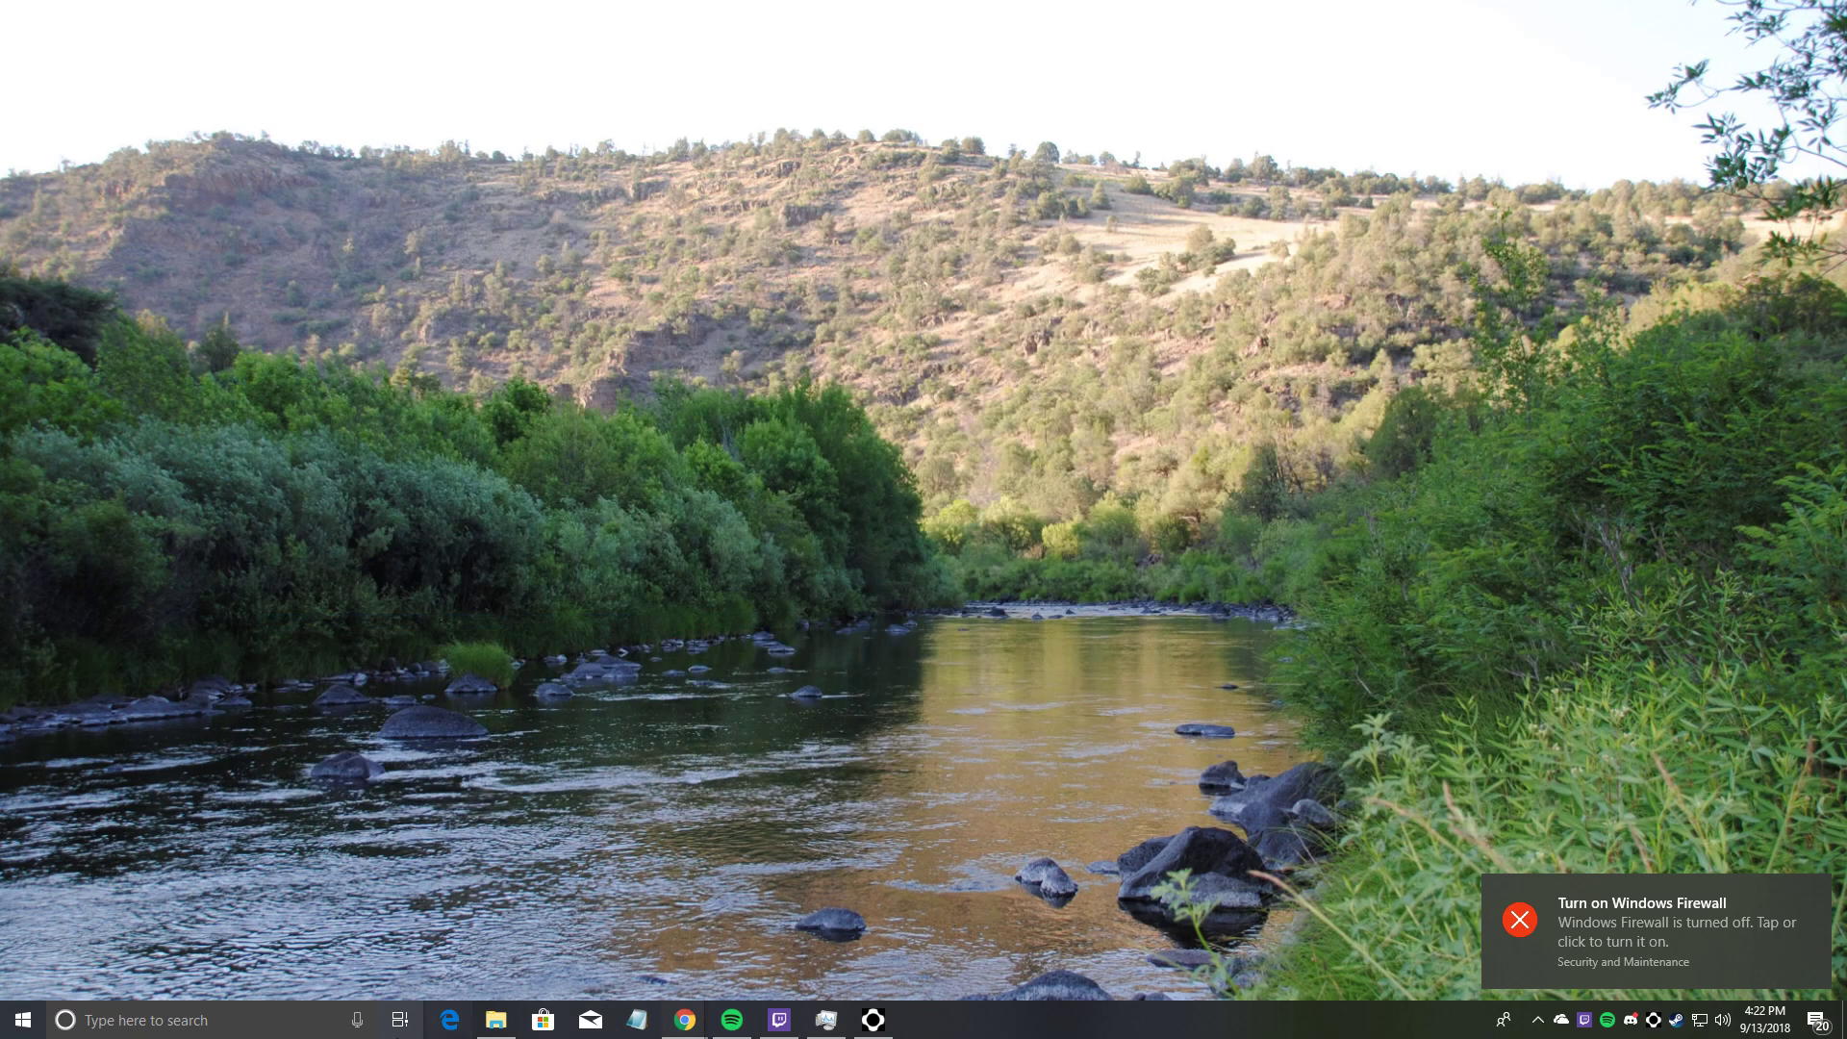
left_click(97, 1018)
type("multimc")
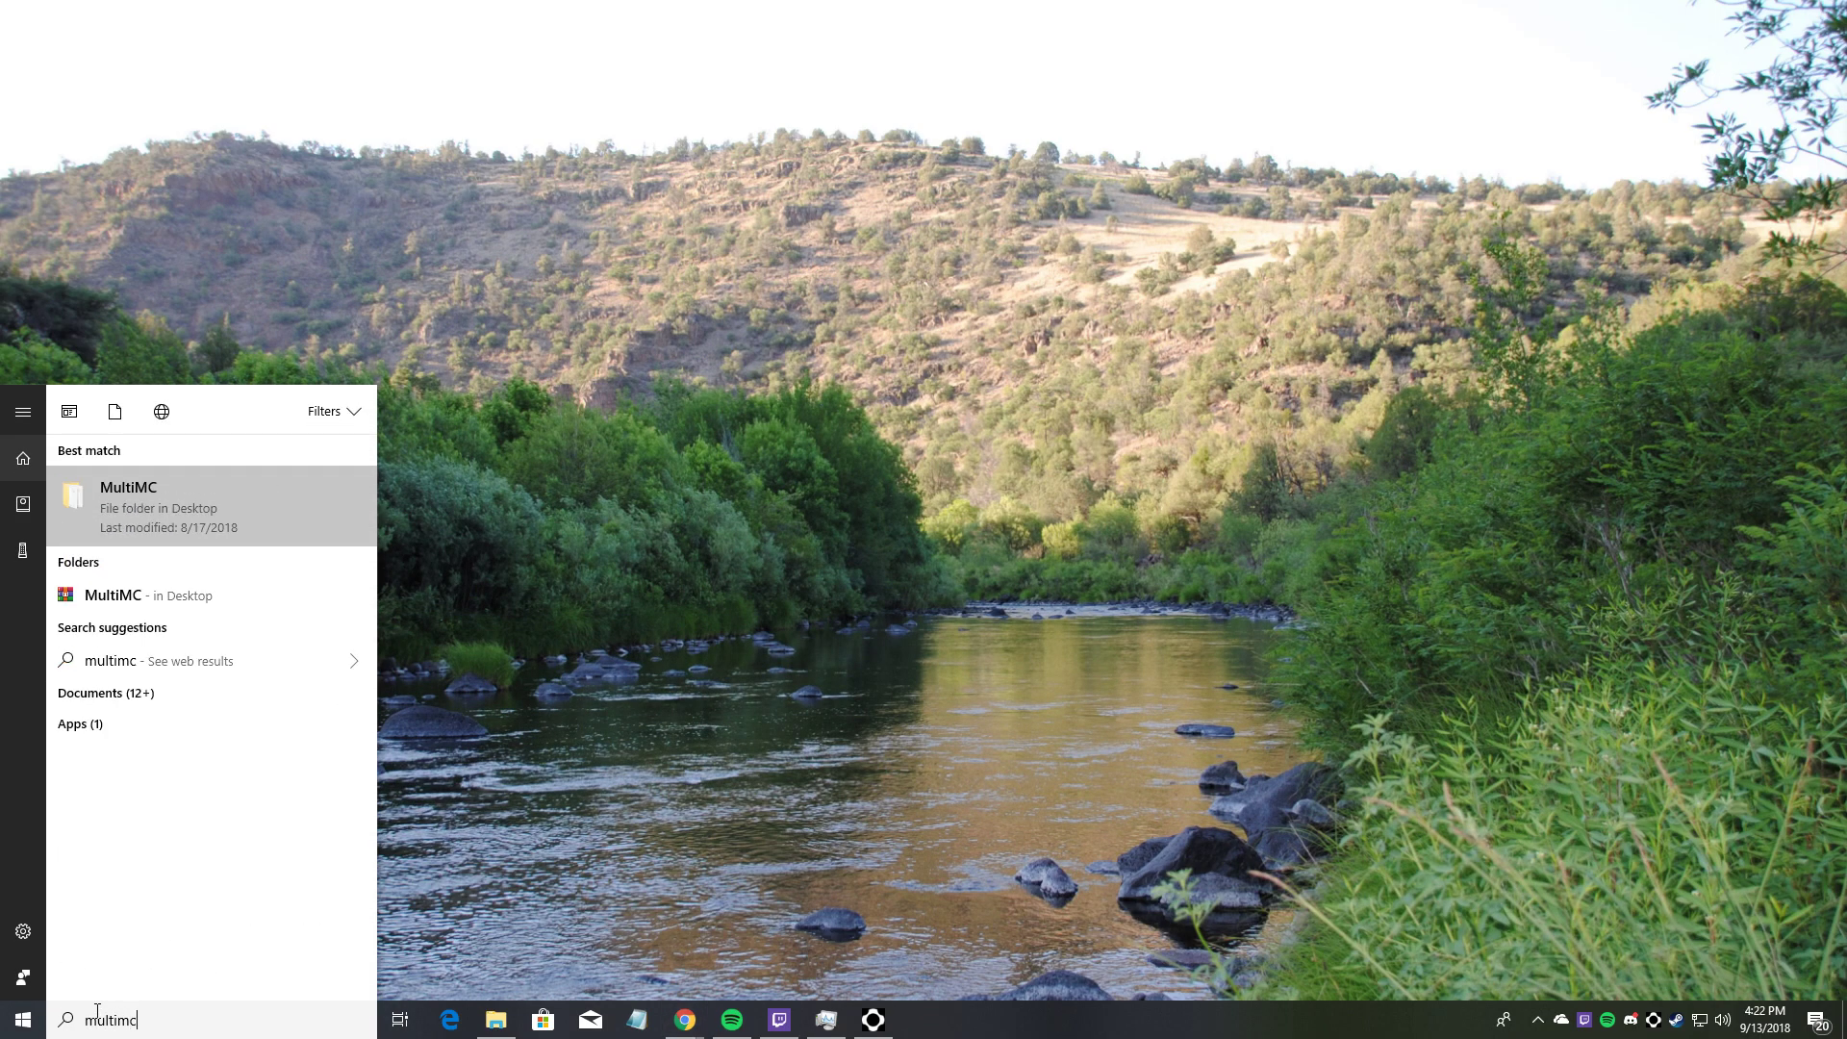
key("Return")
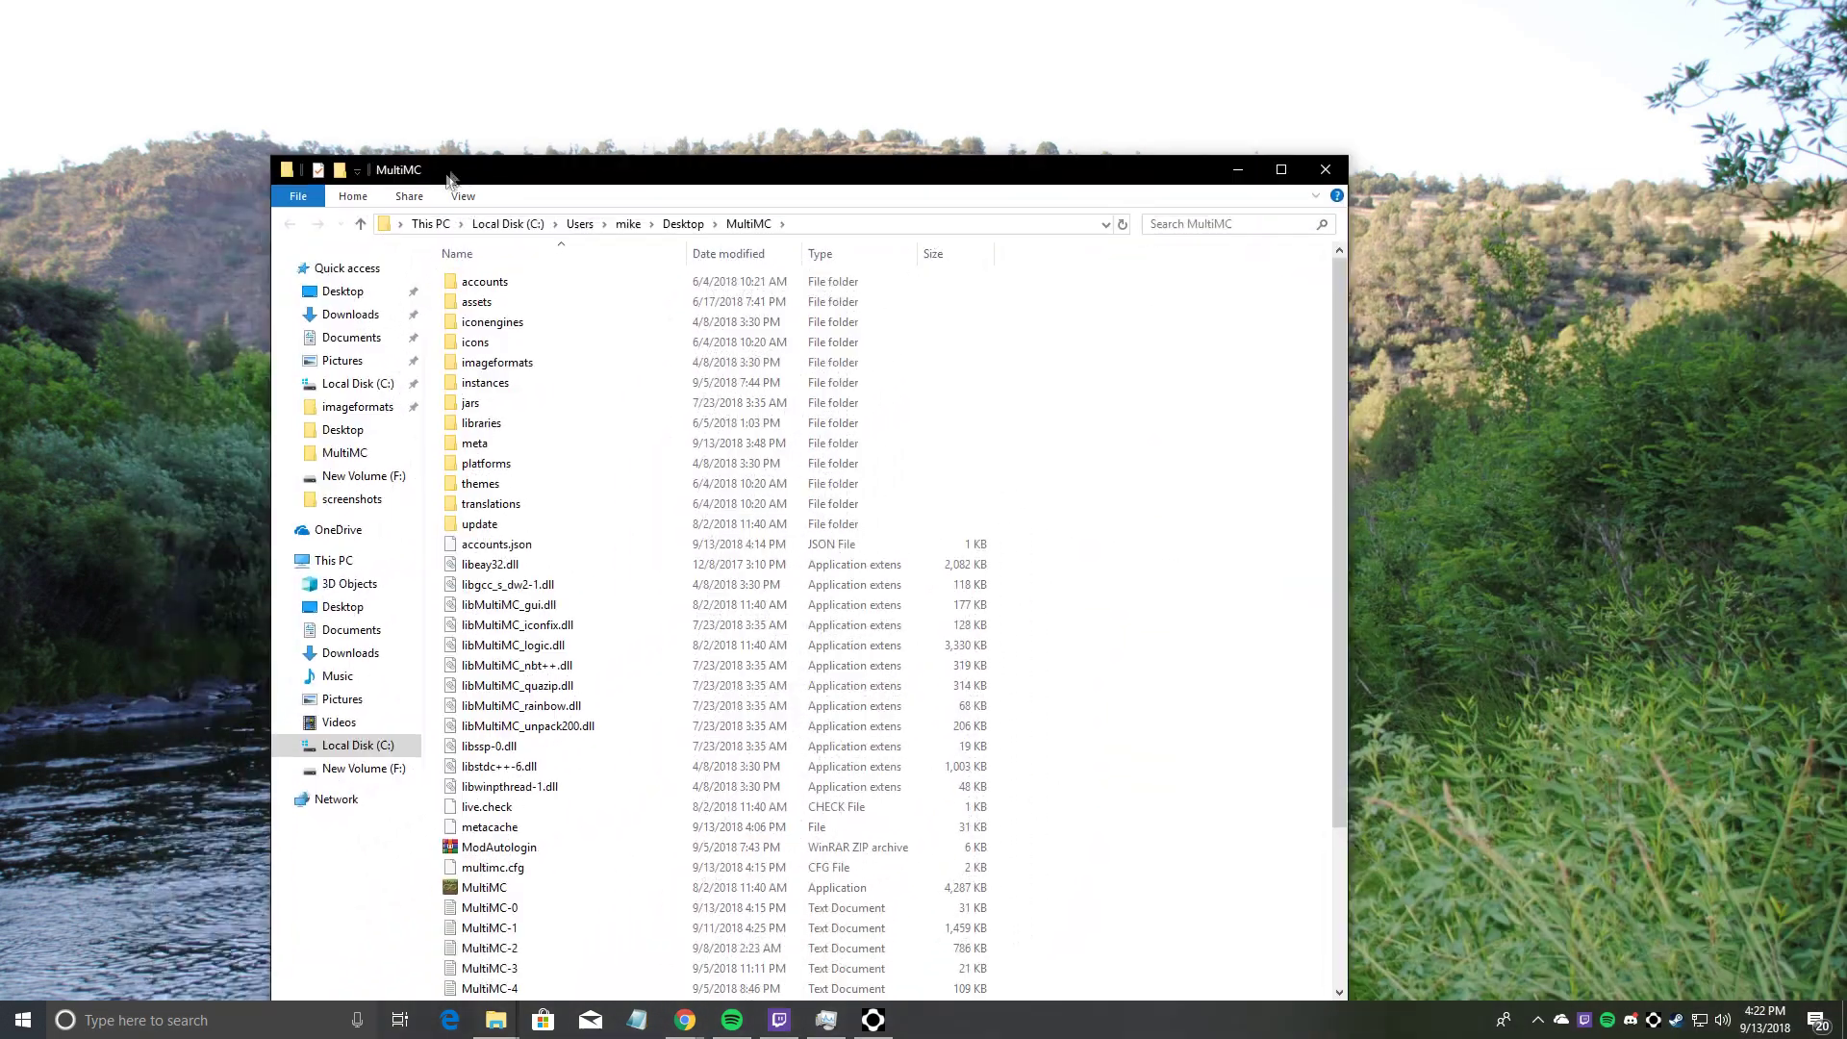
scroll(660, 878, "down", 4)
left_click(491, 706)
double_click(490, 689)
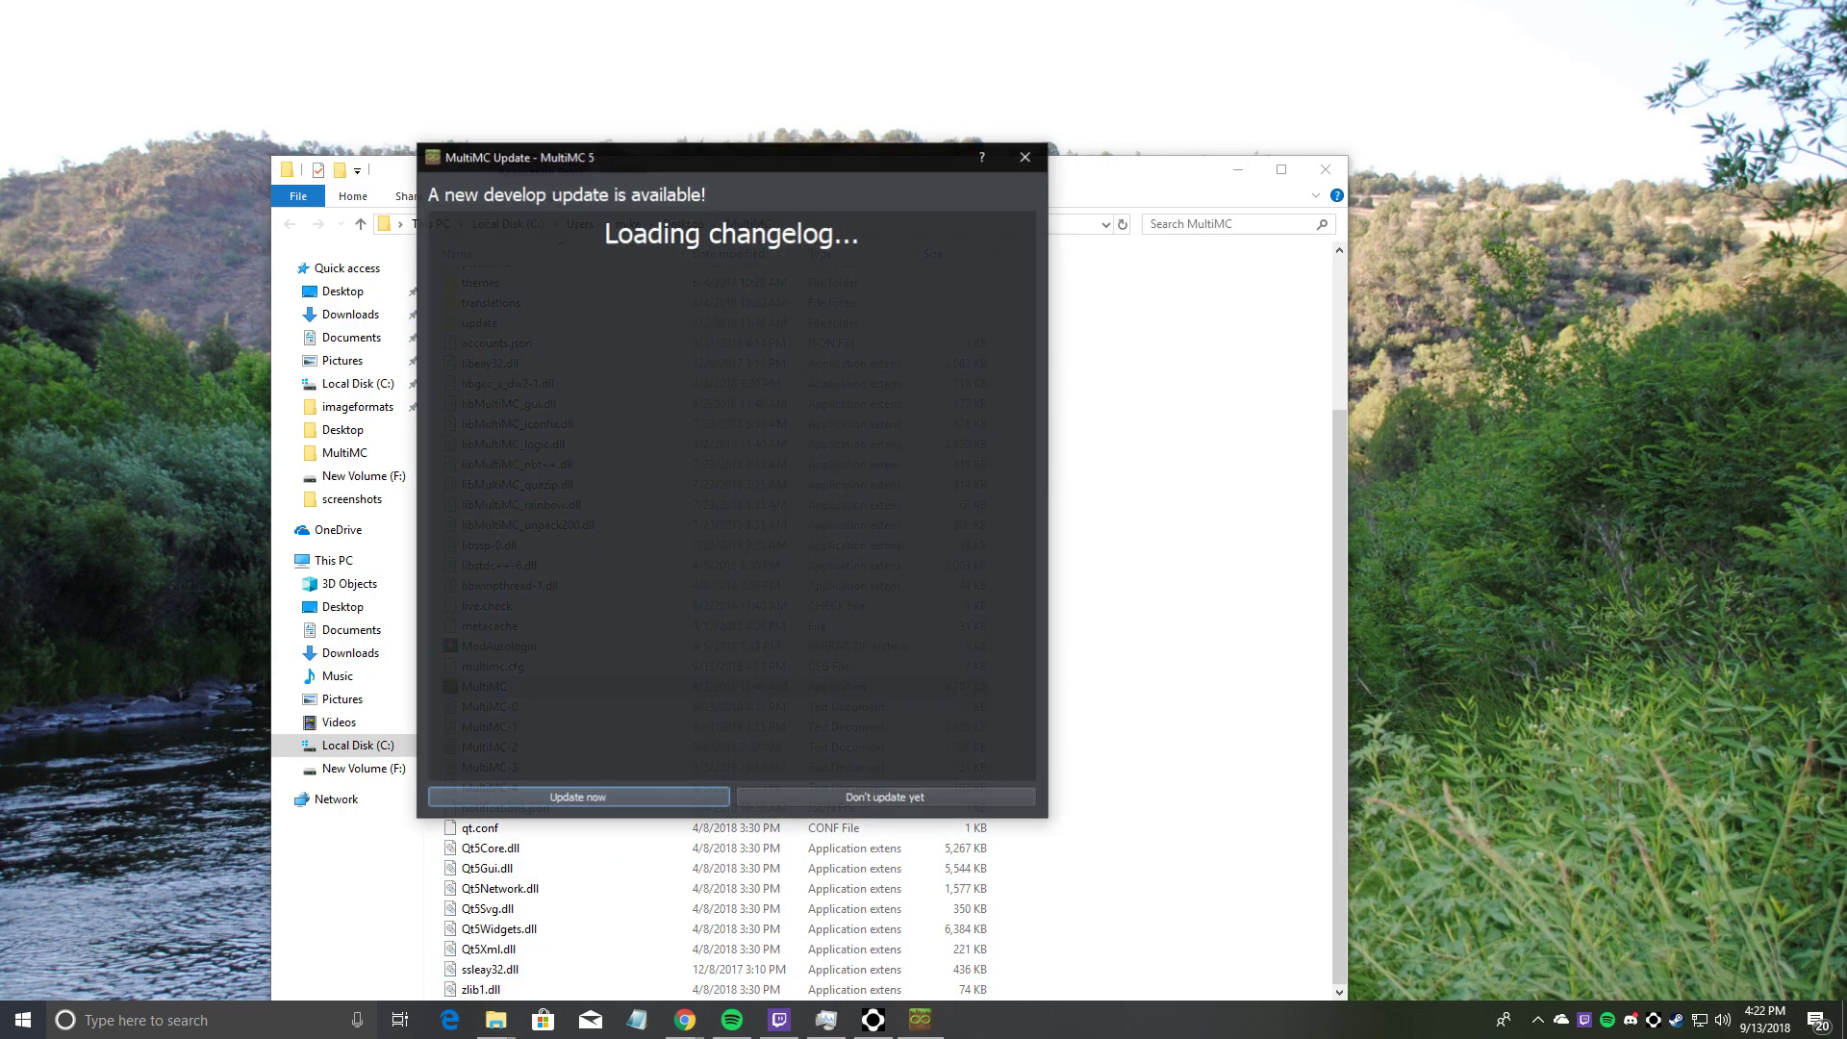
Skip the MultiMC update and create a Vanilla b1.7.3 instance, with Betas listed
left_click(1026, 157)
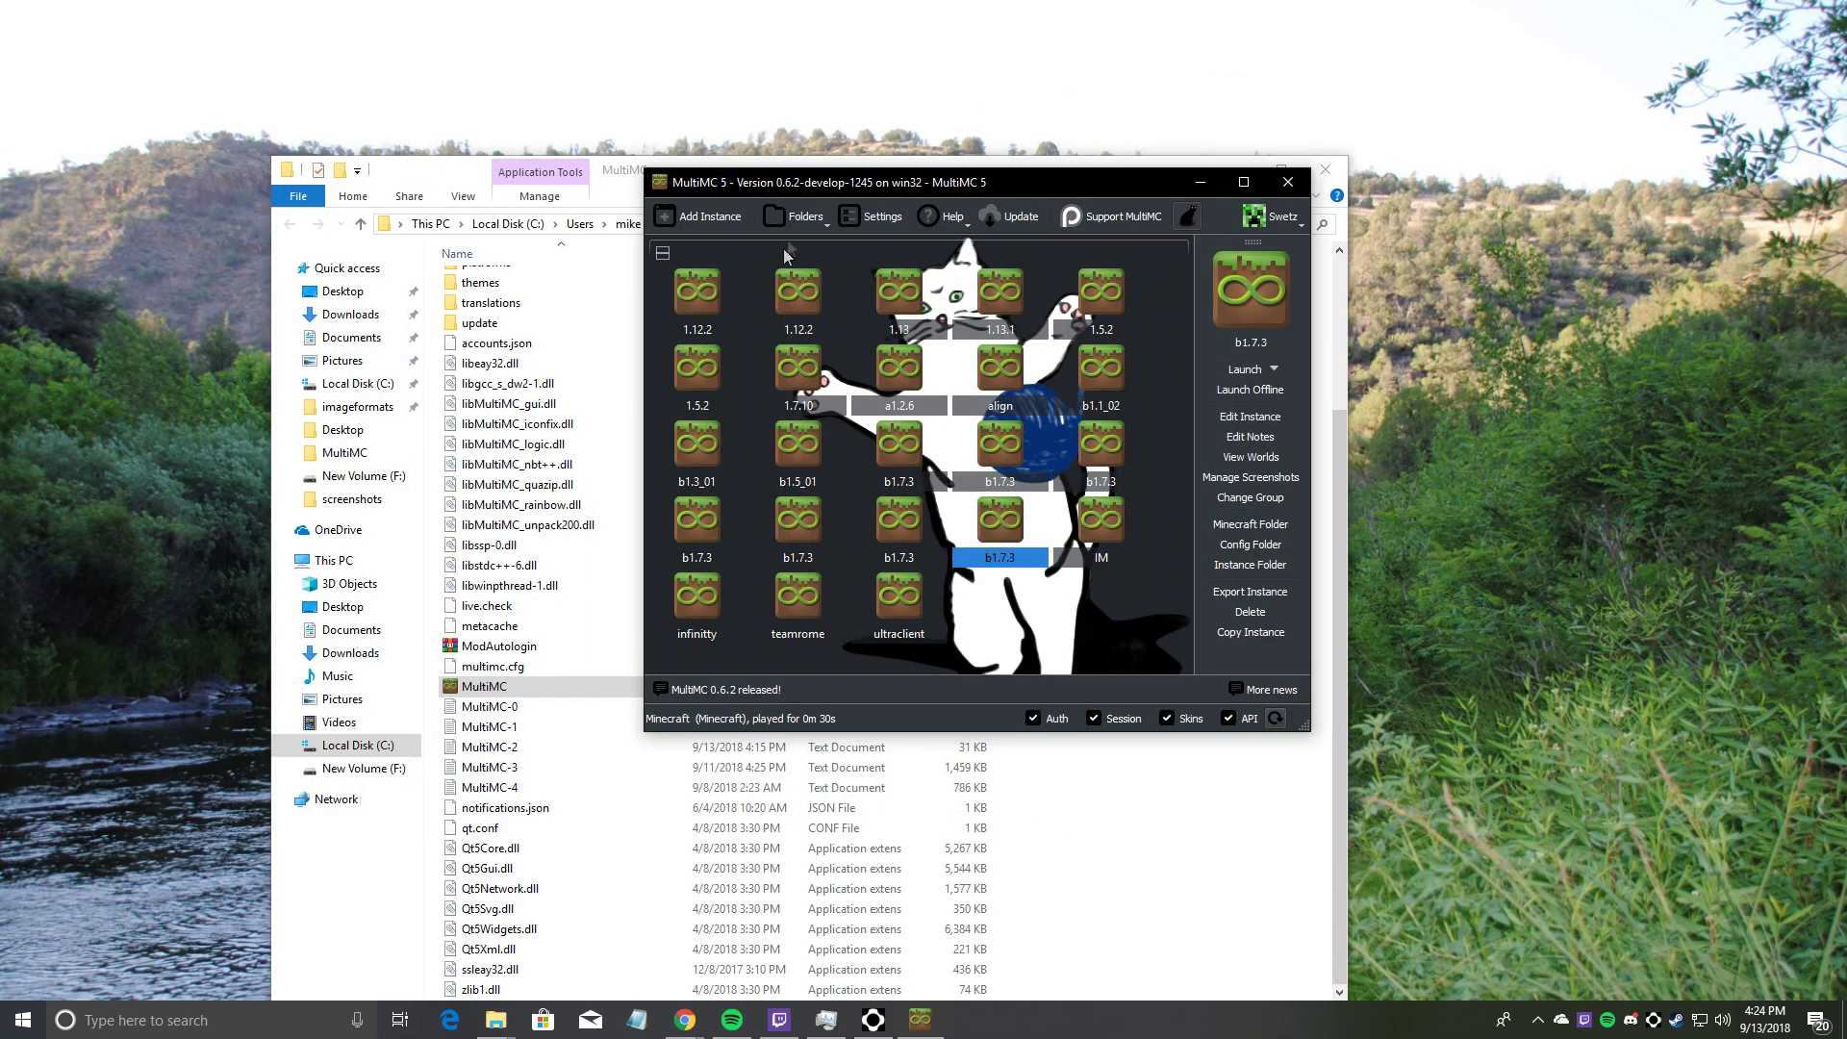
left_click(701, 220)
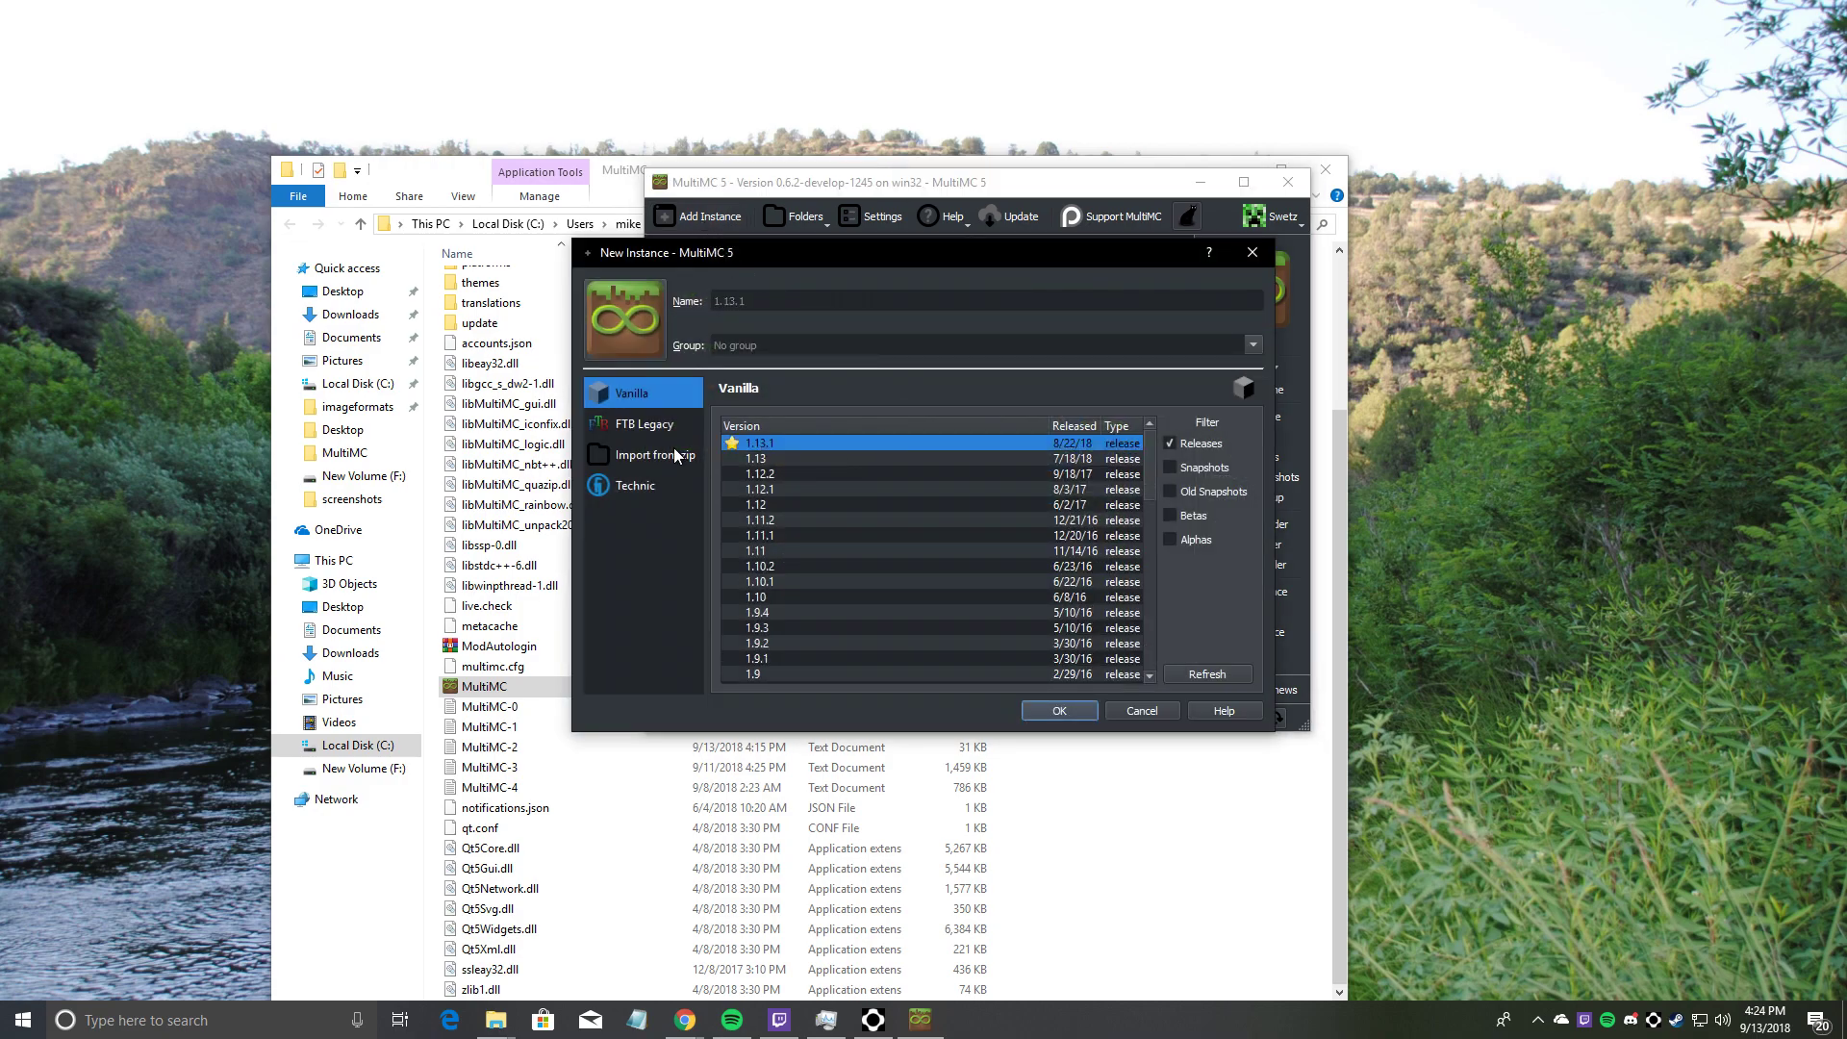
left_click(1181, 517)
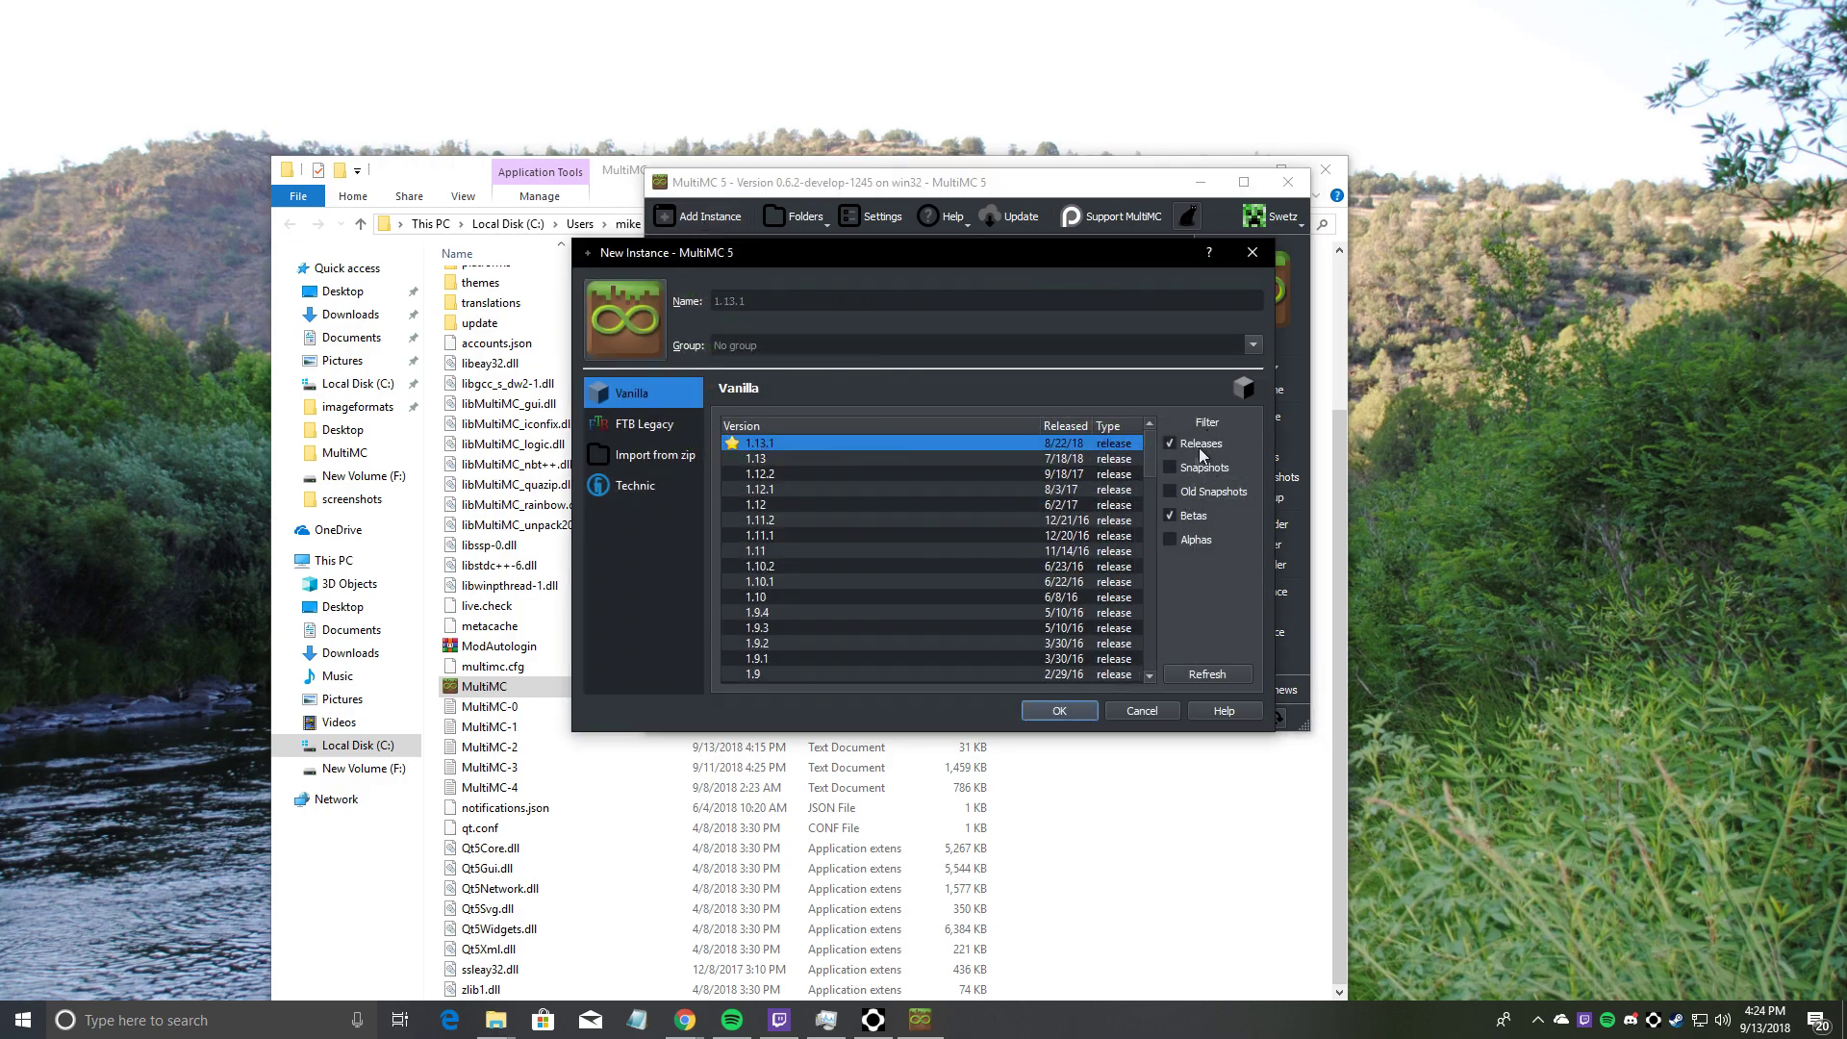
scroll(958, 514, "down", 10)
scroll(923, 544, "down", 7)
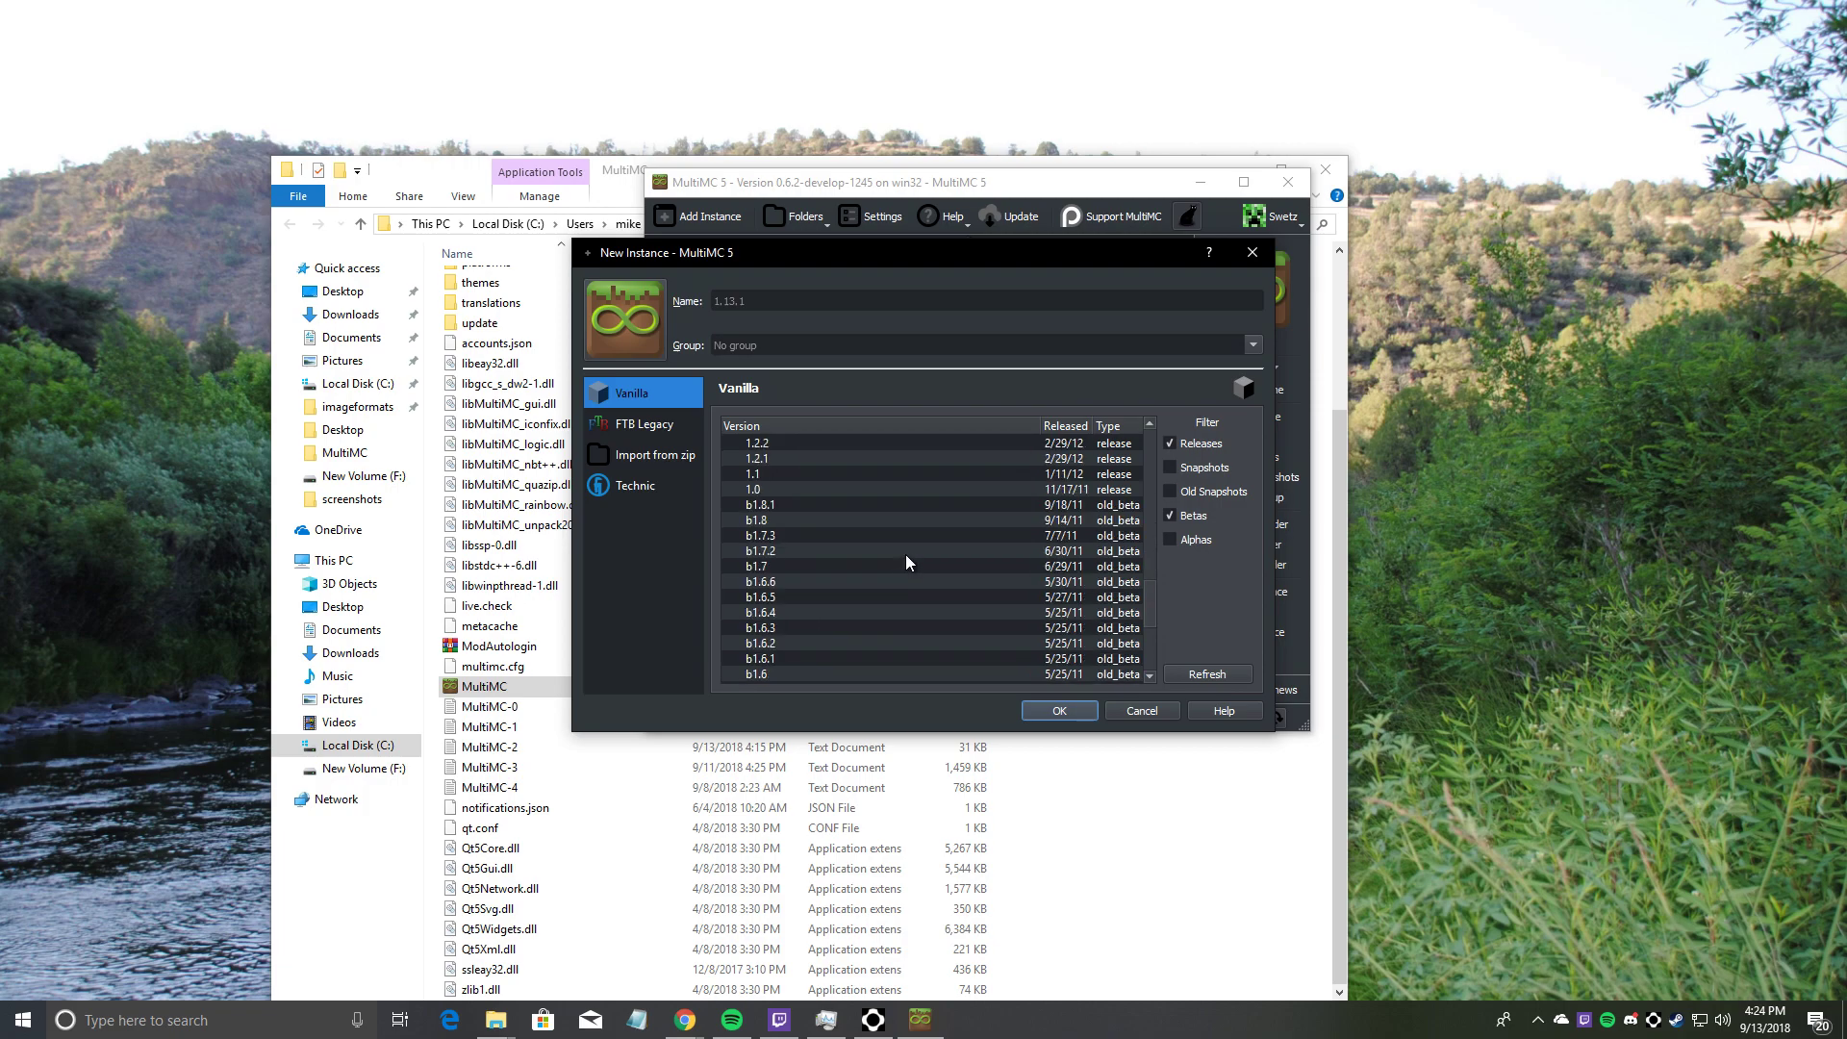
left_click(801, 535)
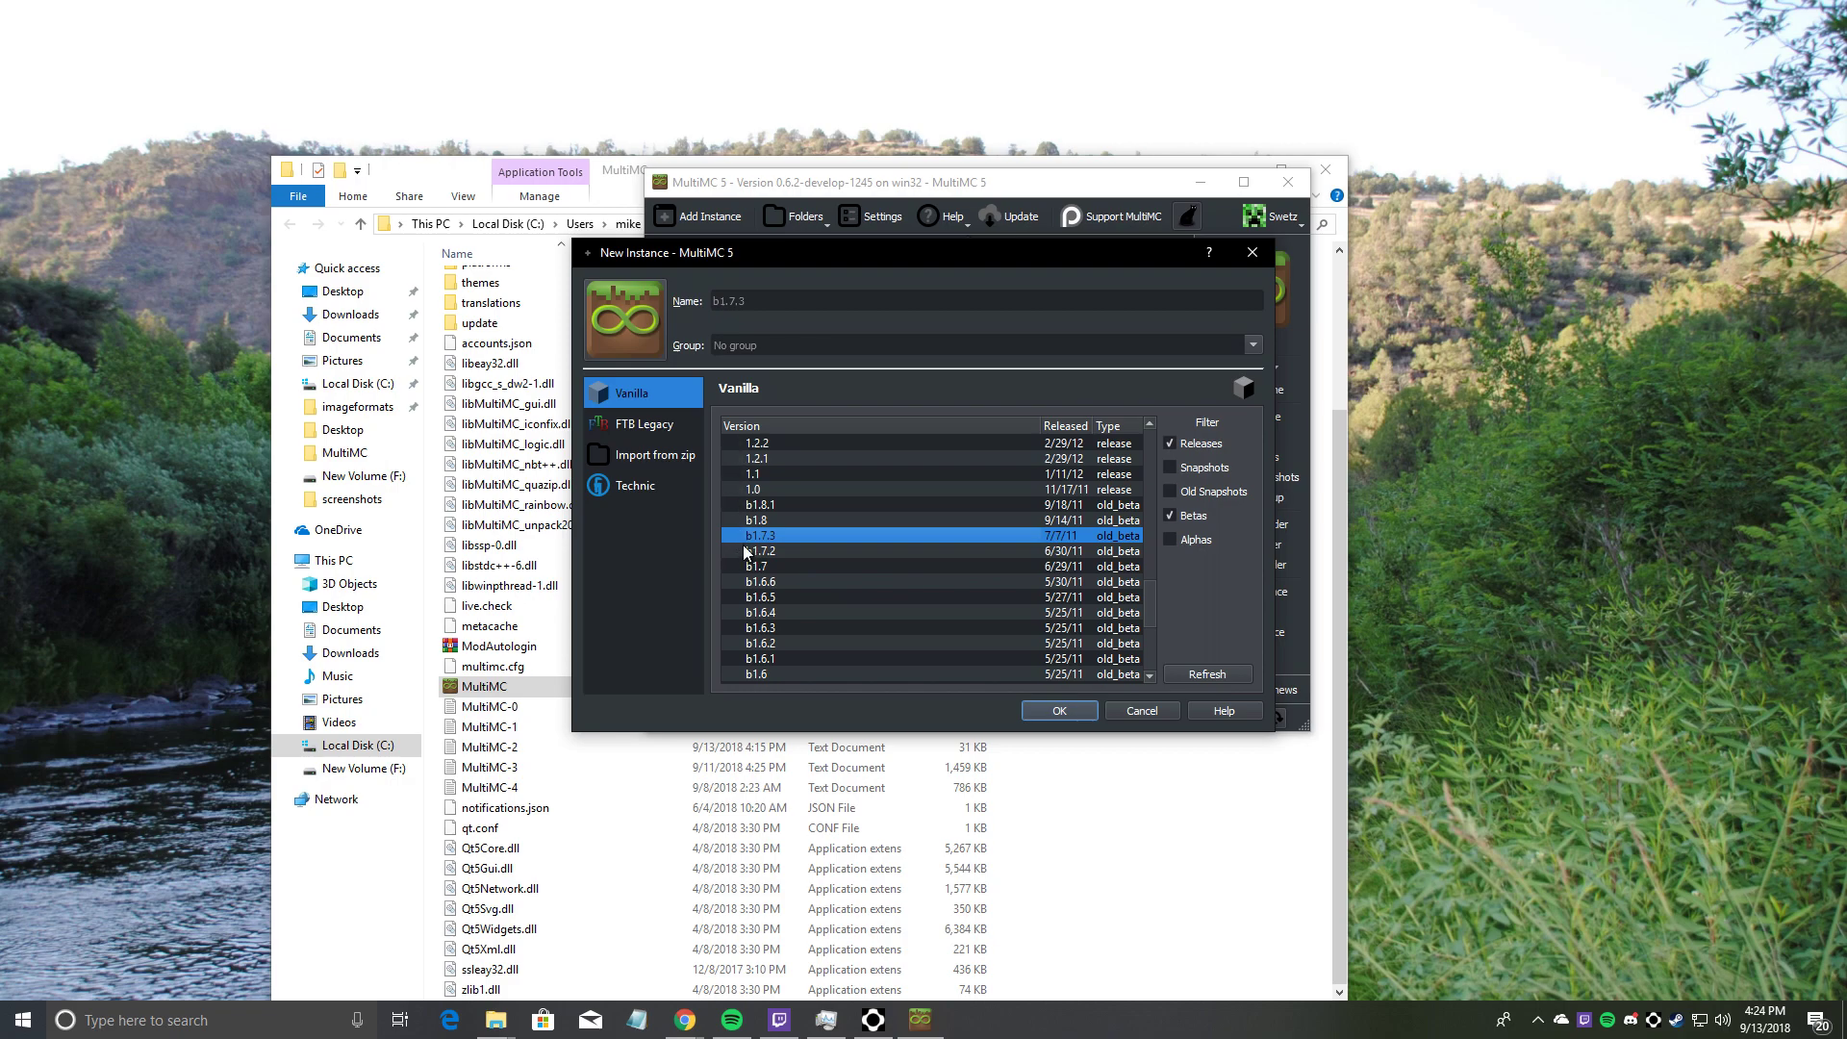
scroll(775, 549, "up", 8)
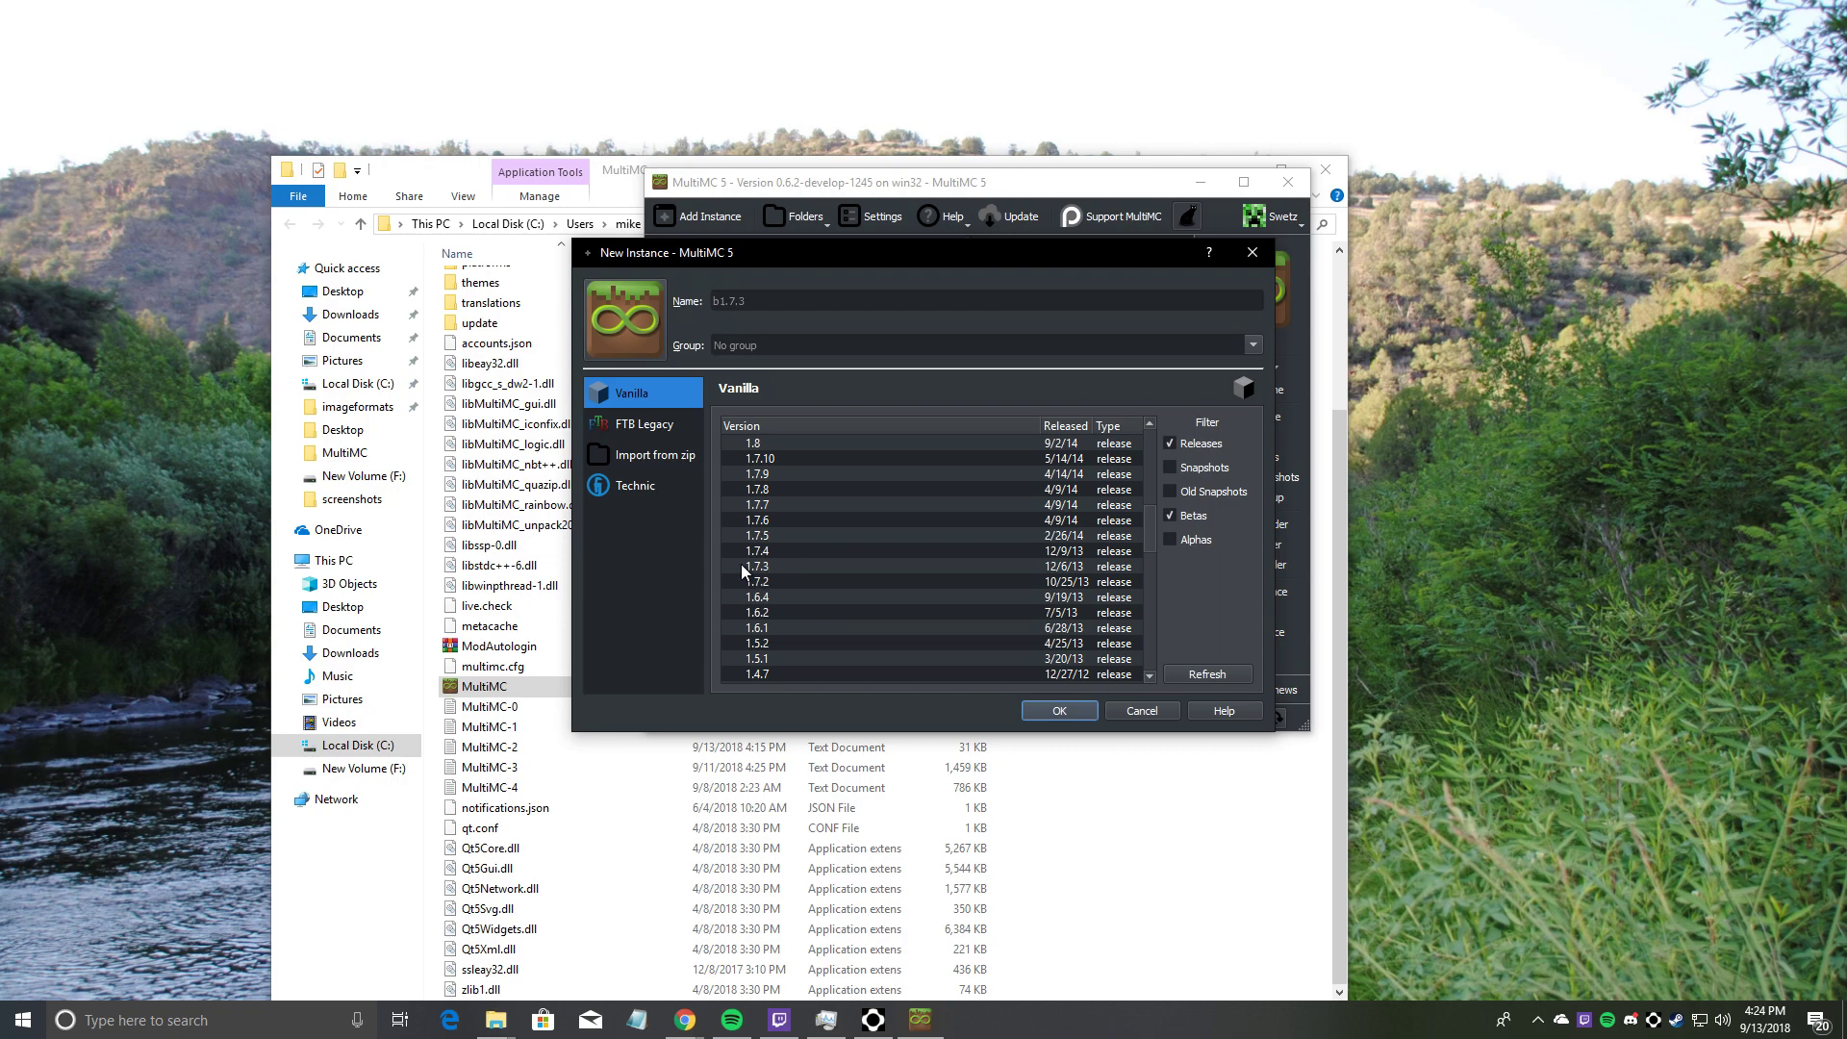
scroll(760, 572, "down", 7)
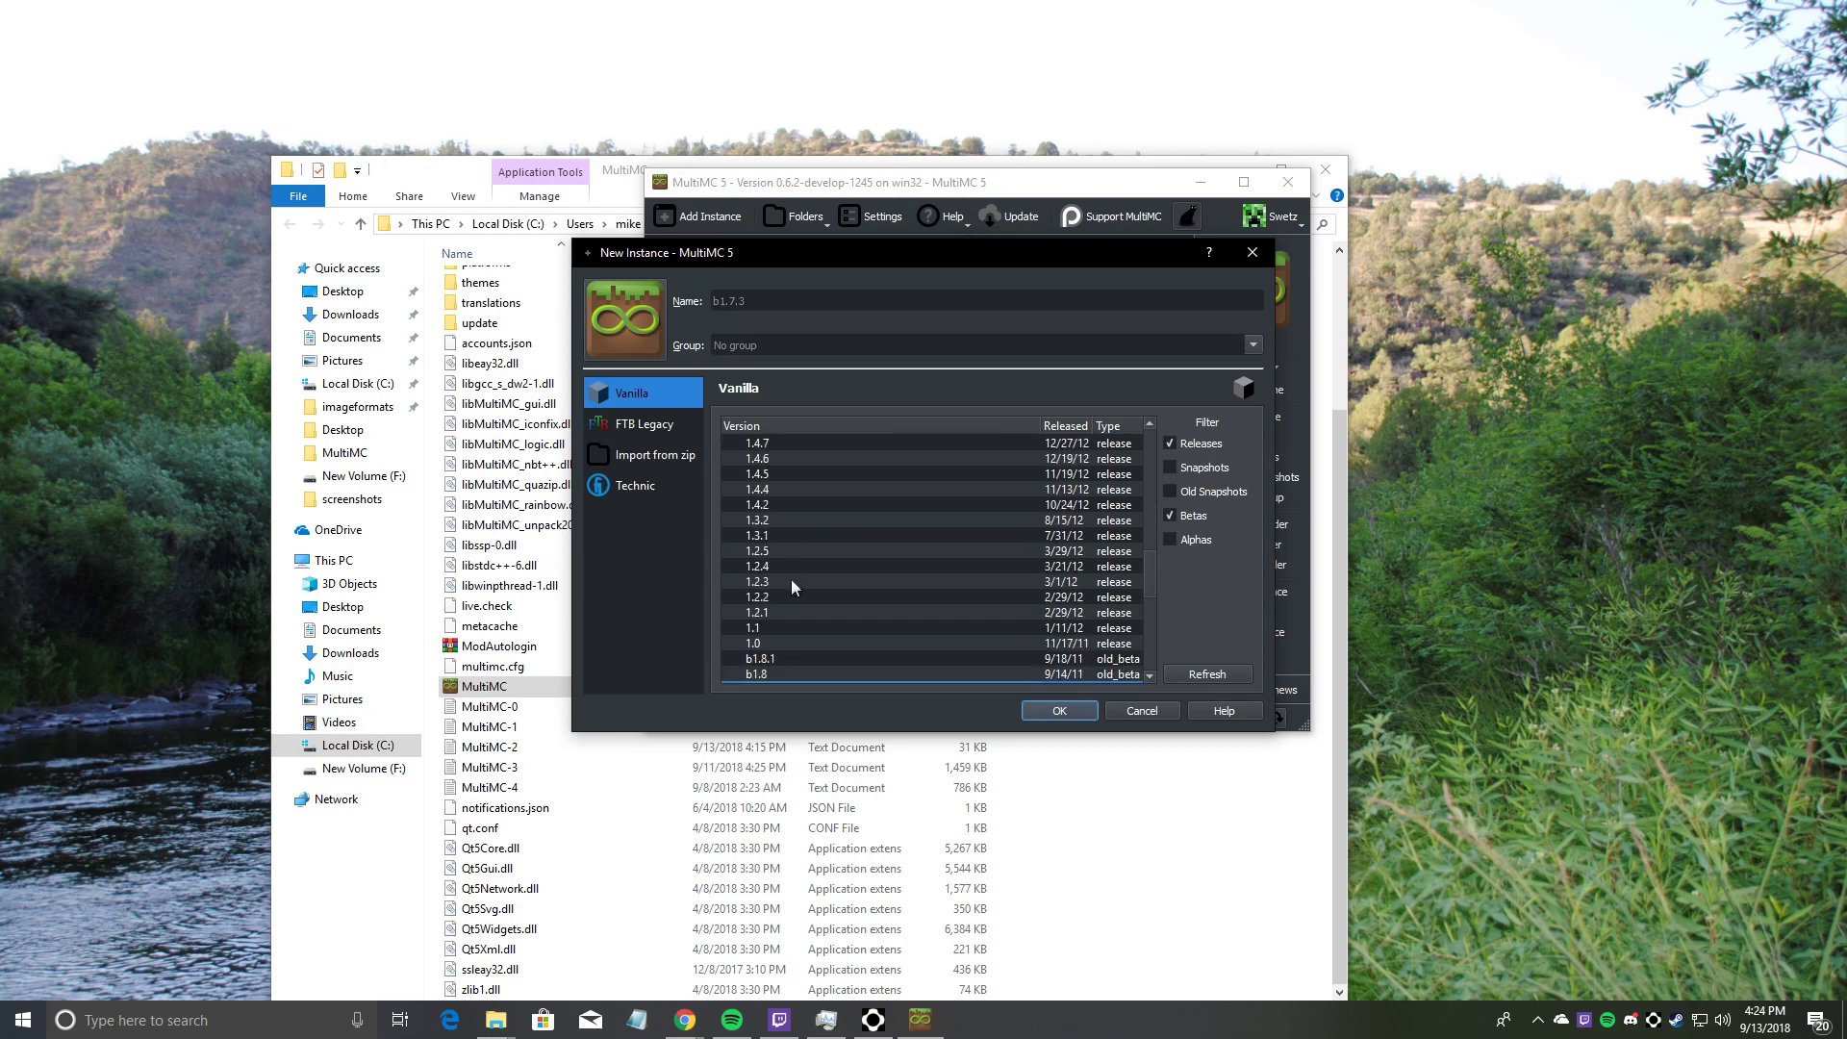
left_click(1053, 711)
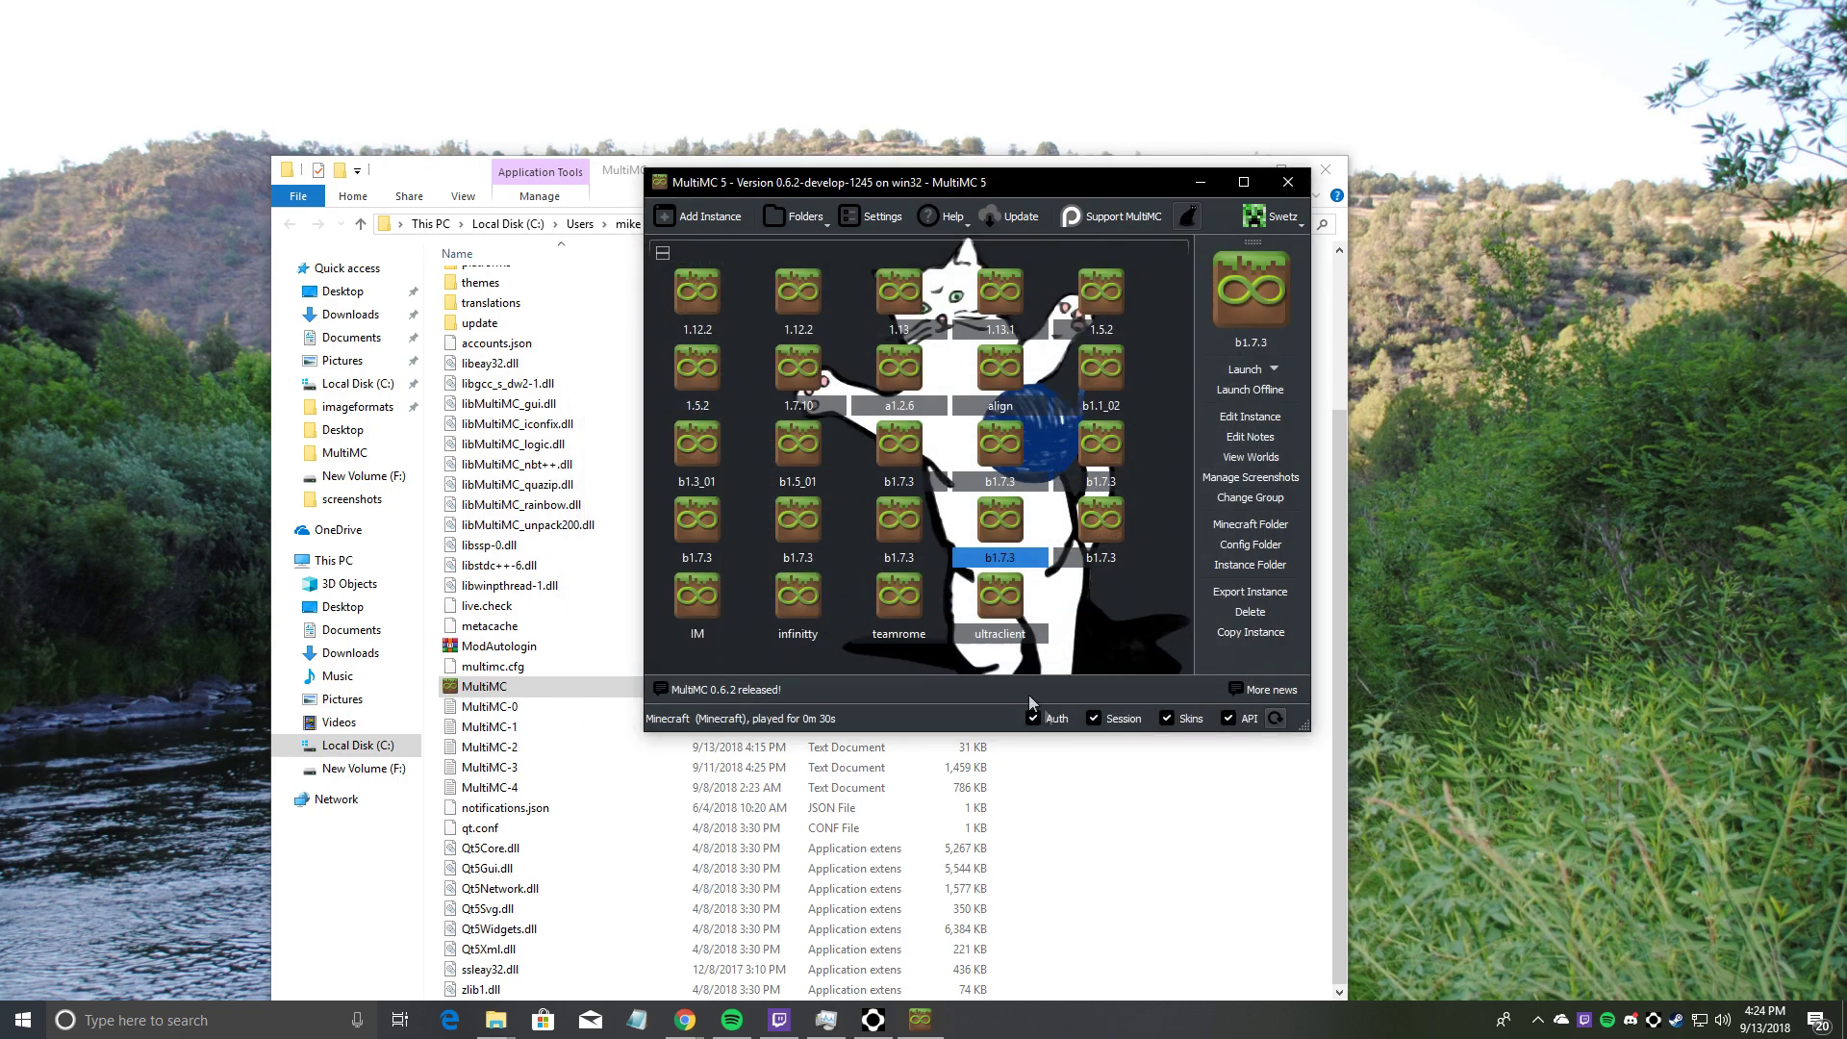
Add the Ultra archive from Downloads as a jar mod to b1.7.3 and launch it
right_click(1088, 522)
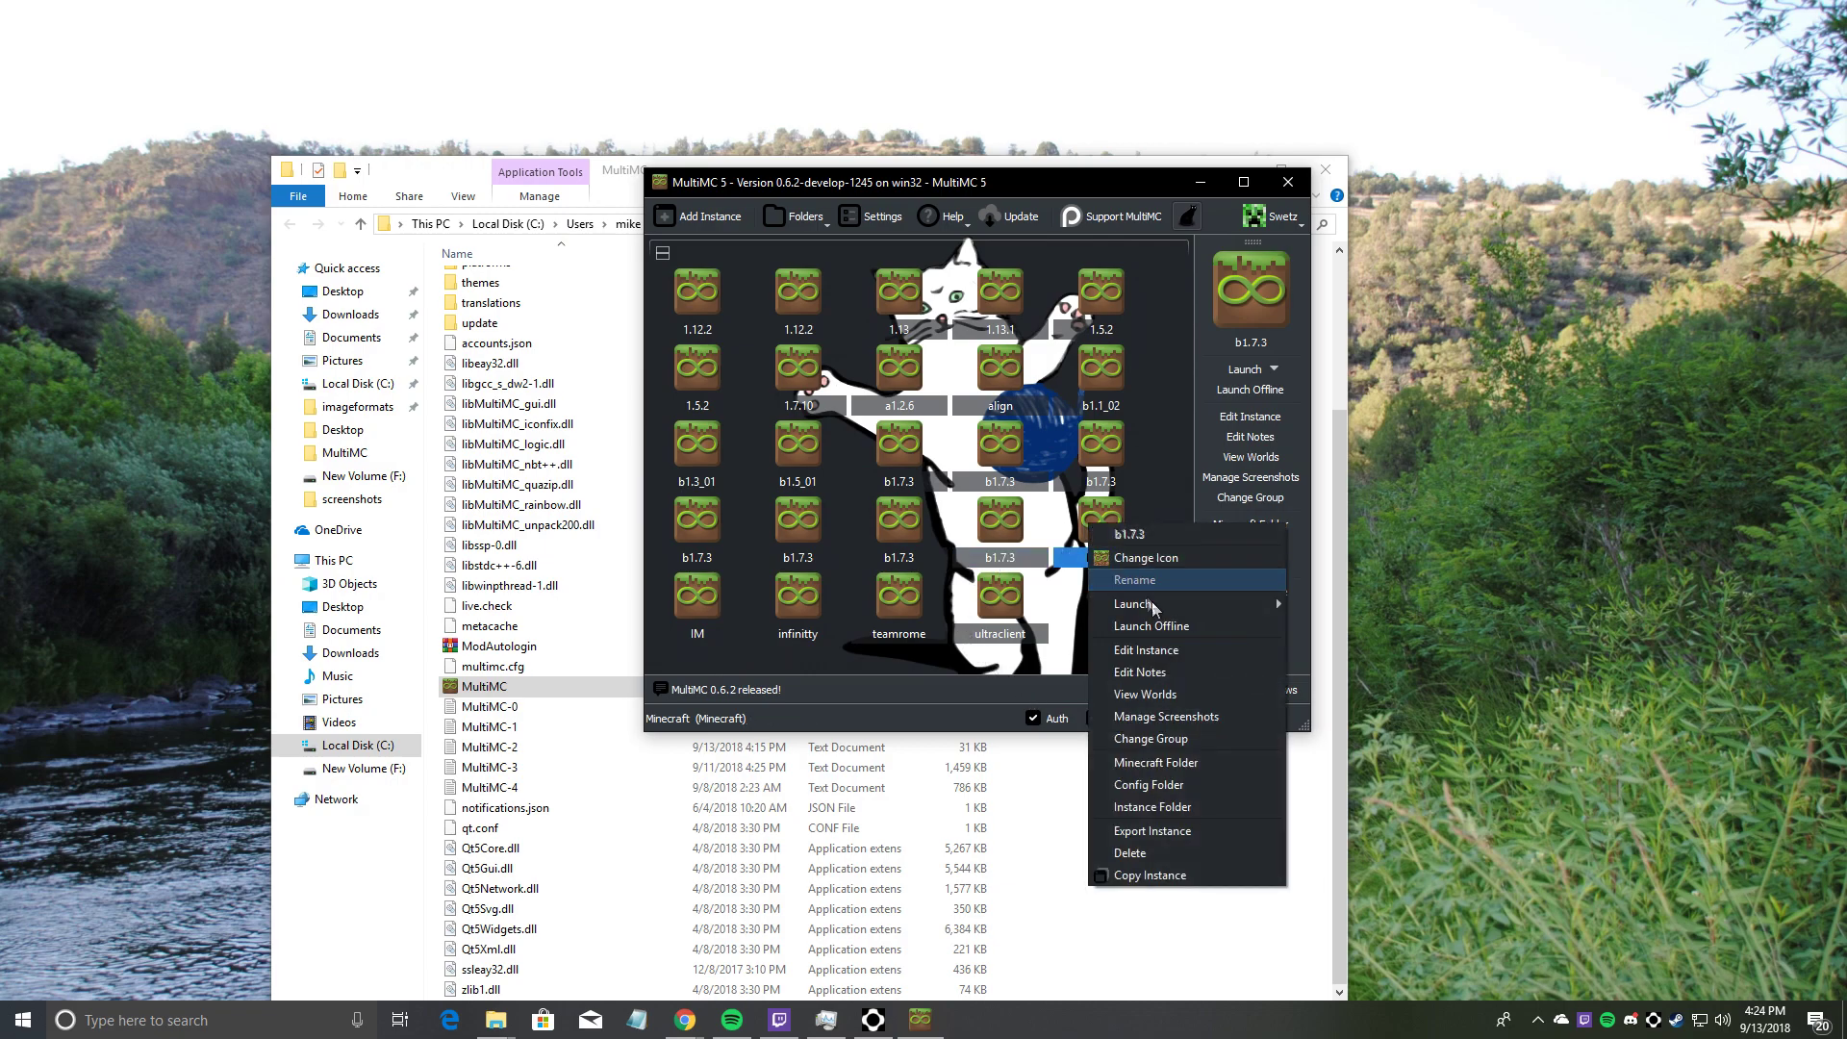
left_click(1160, 654)
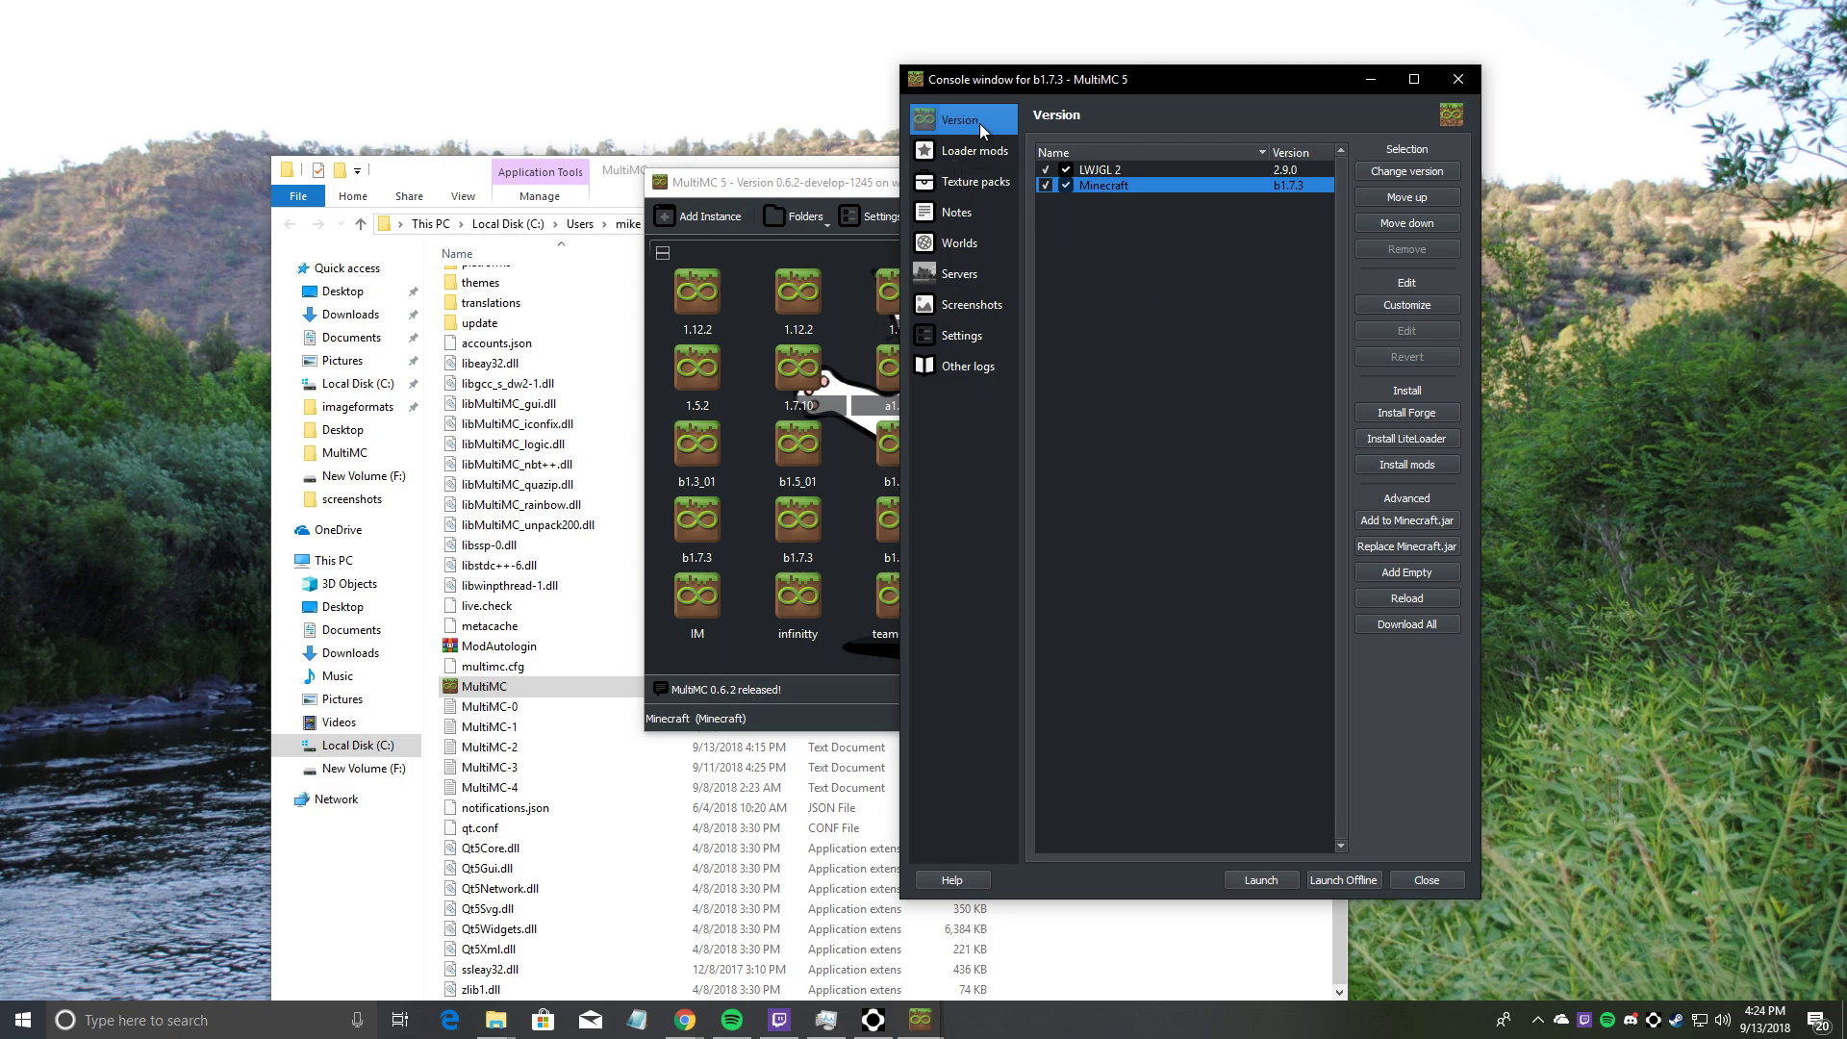
left_click(1405, 521)
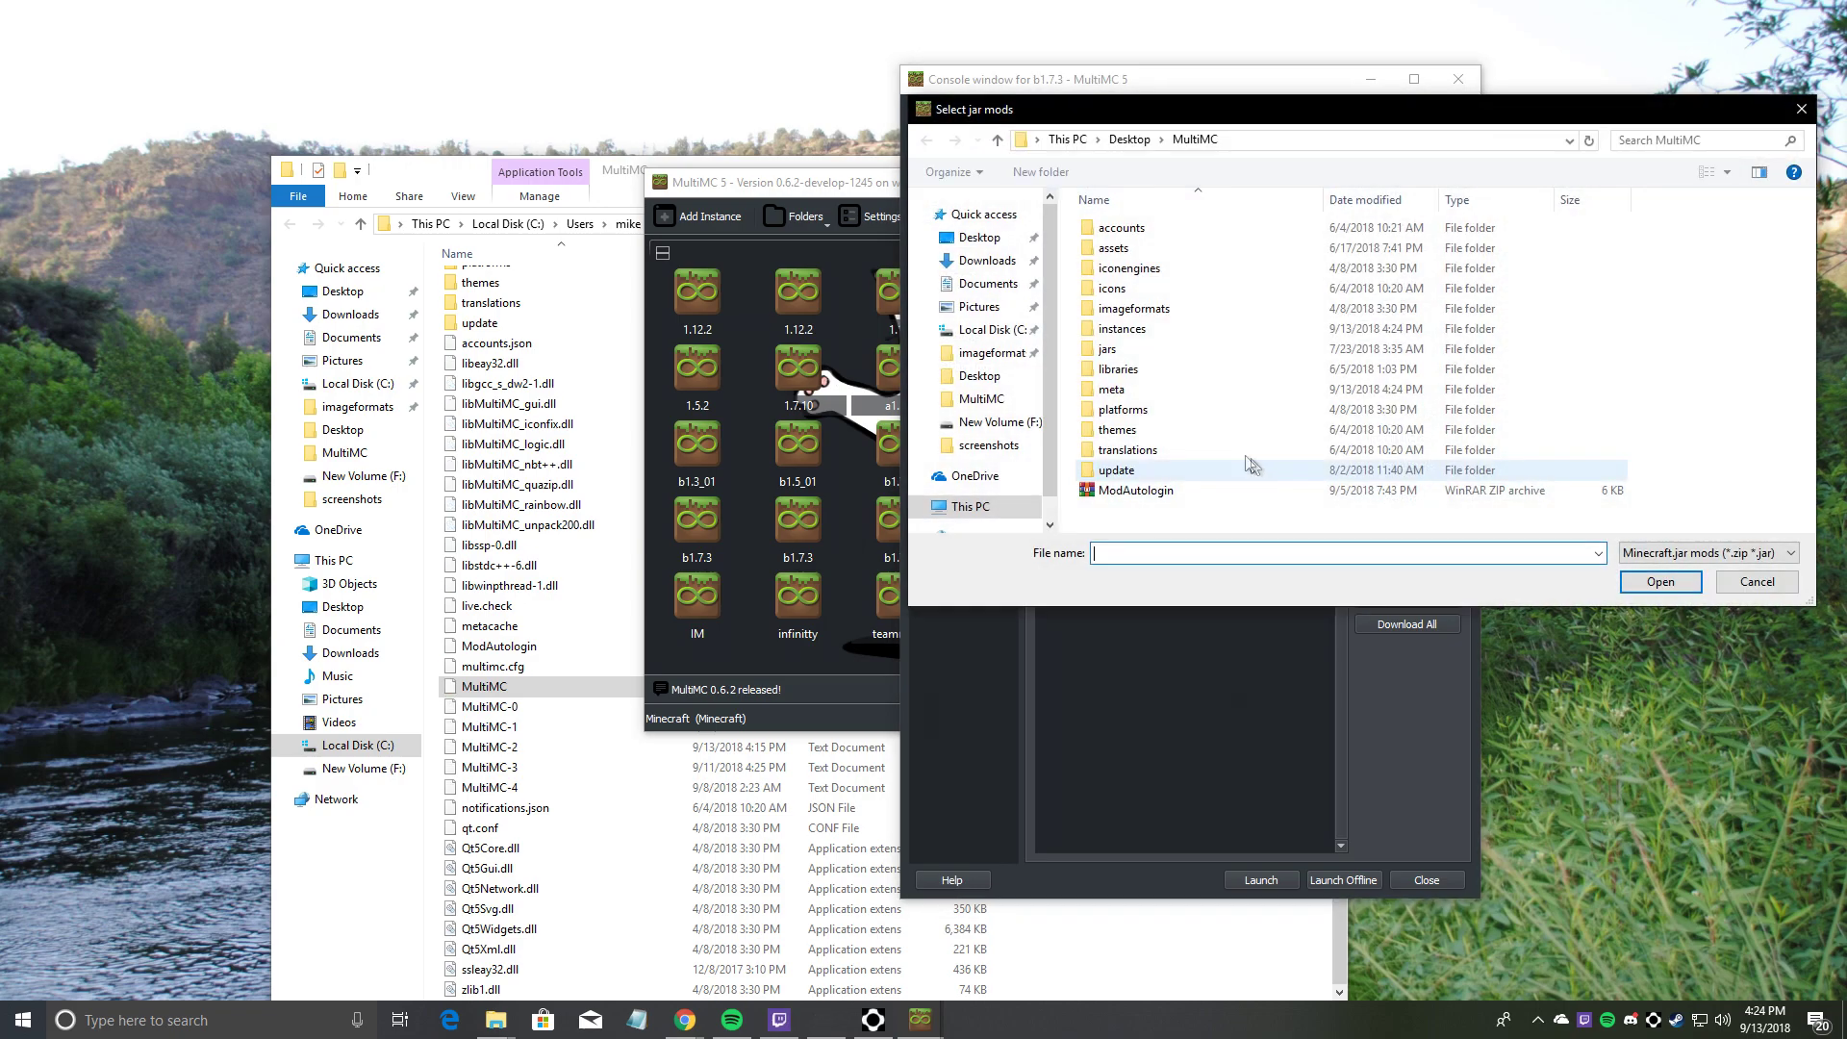
left_click(997, 385)
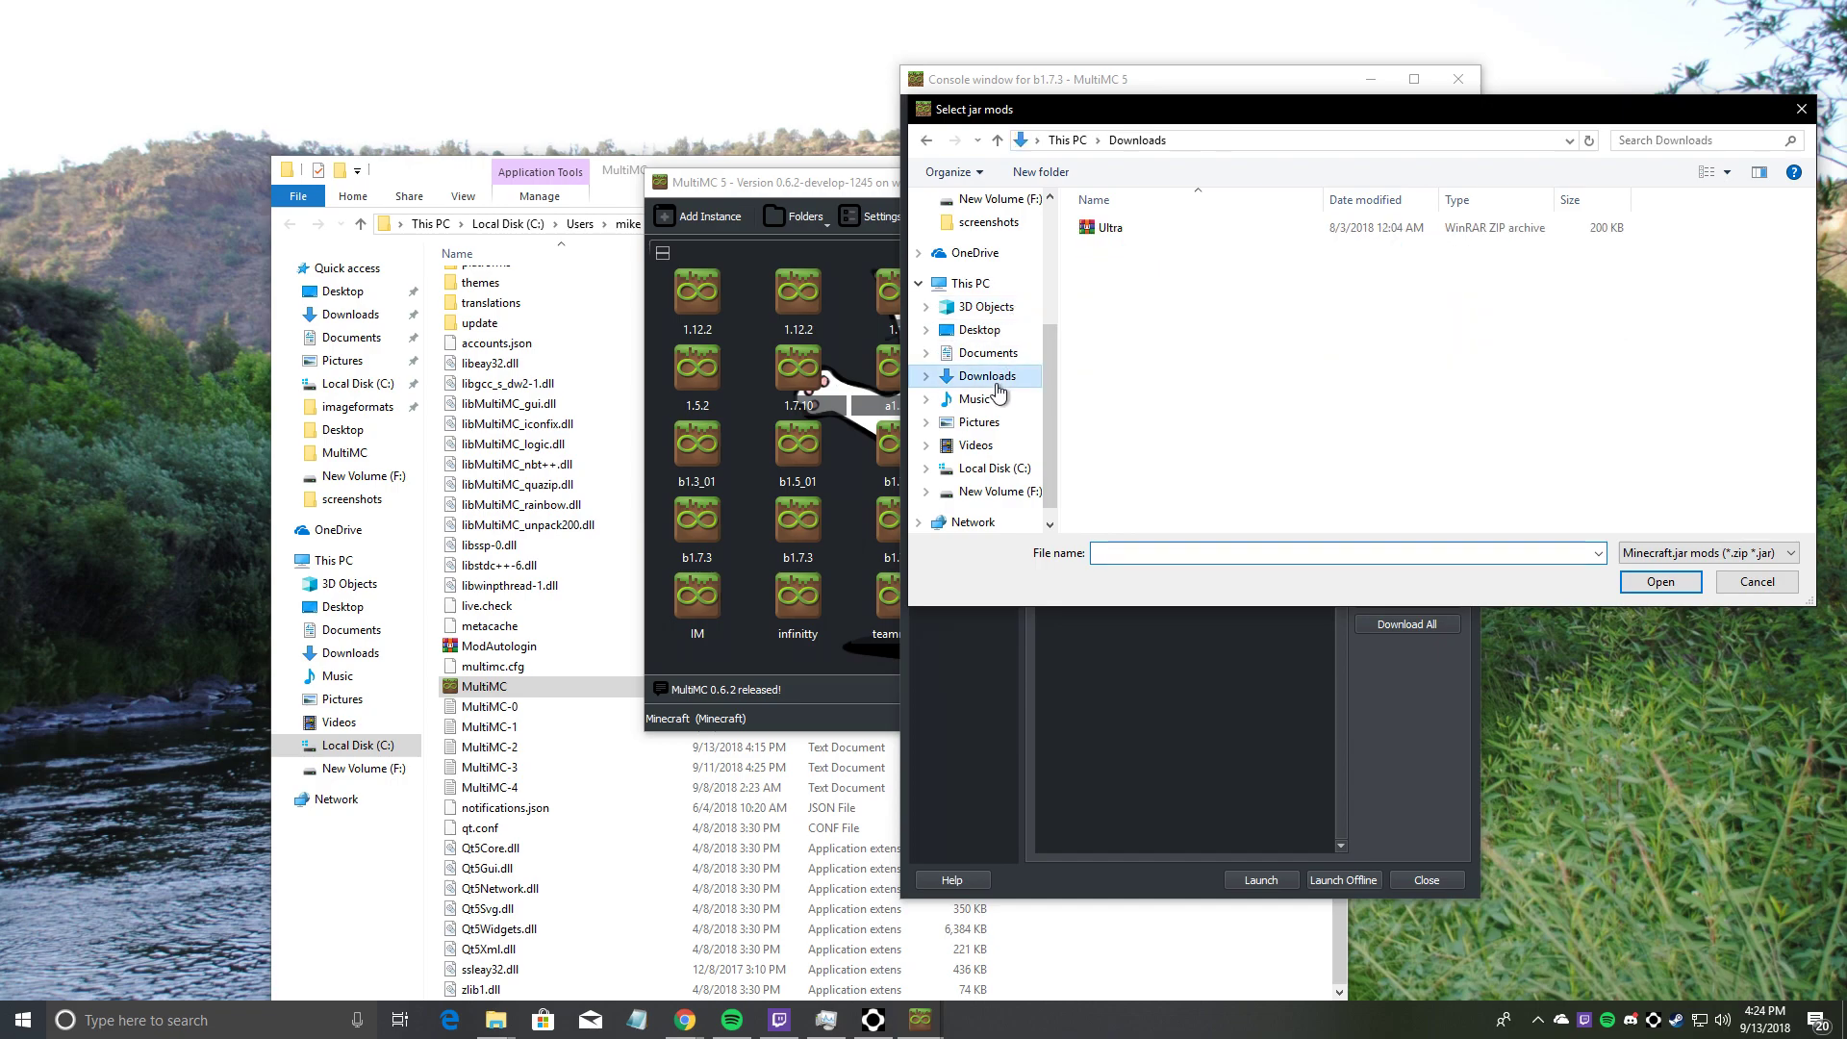
left_click(1123, 235)
double_click(1123, 231)
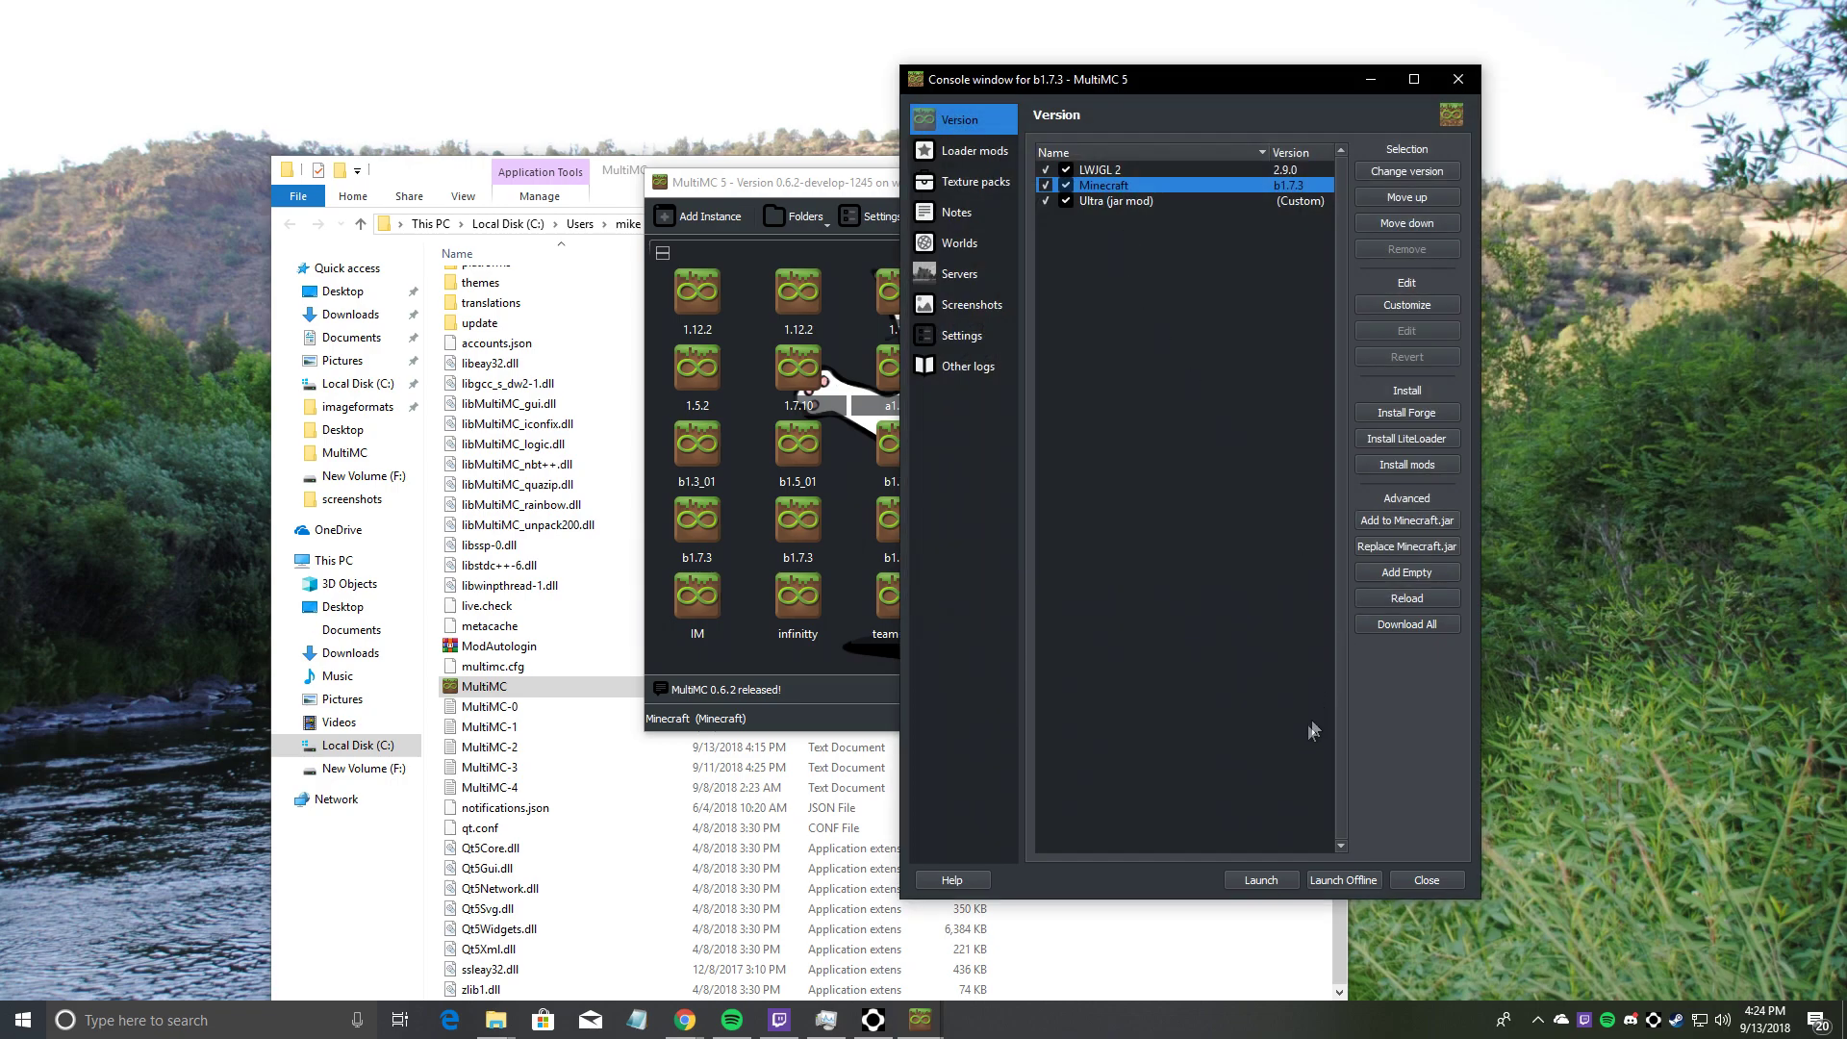
left_click(1272, 871)
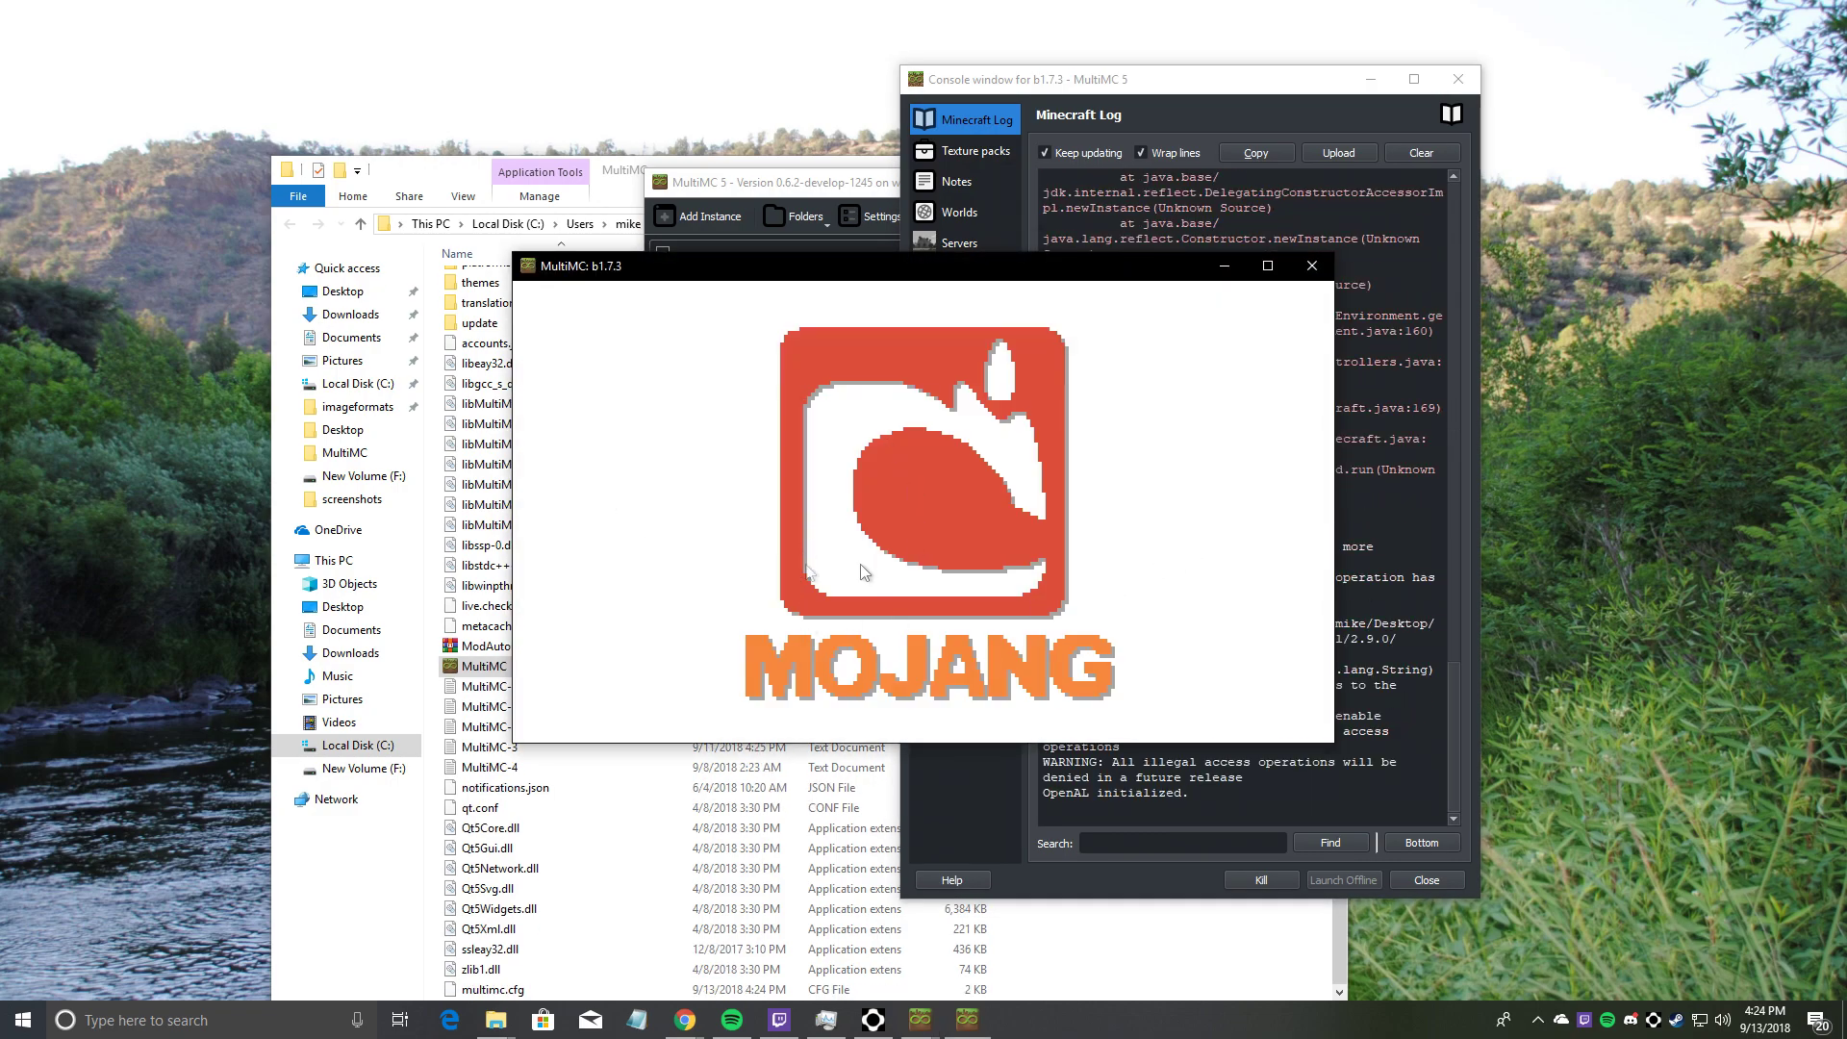
Raise the field of view to maximum and set brightness to 100%
left_click(892, 649)
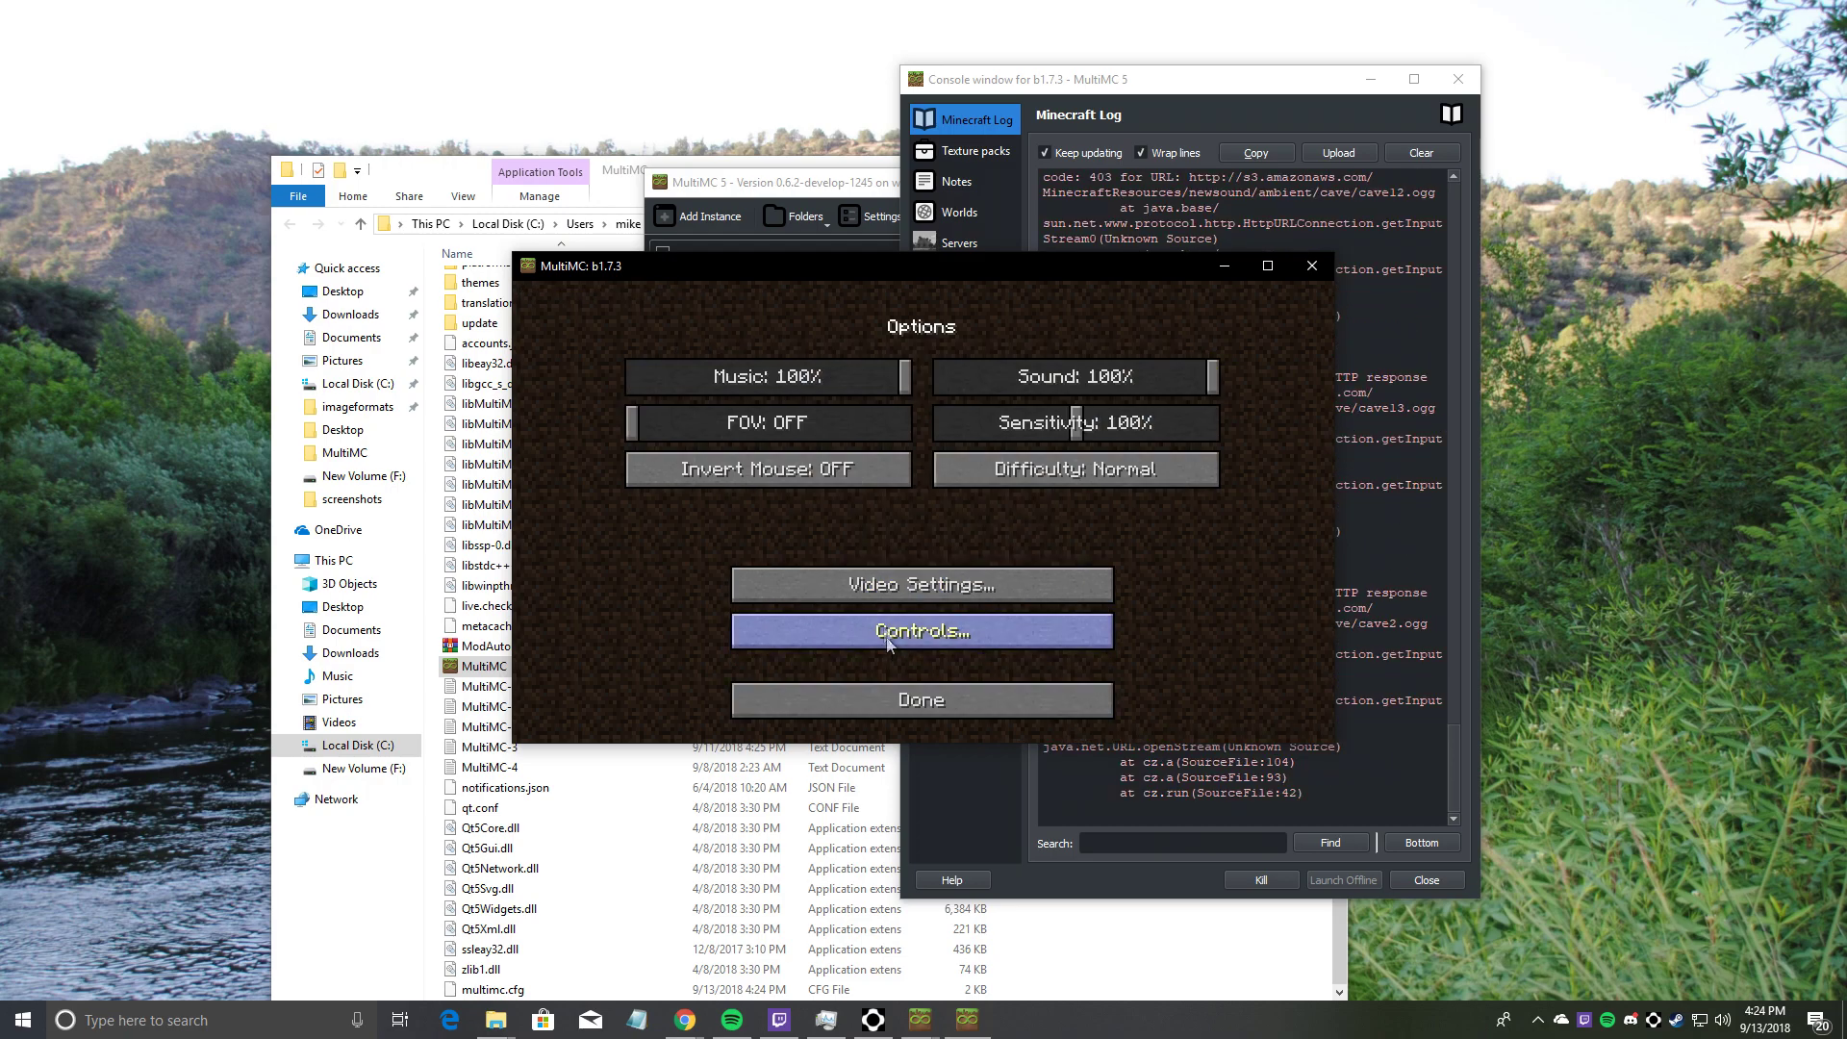
left_click_drag(794, 423, 952, 468)
left_click(943, 587)
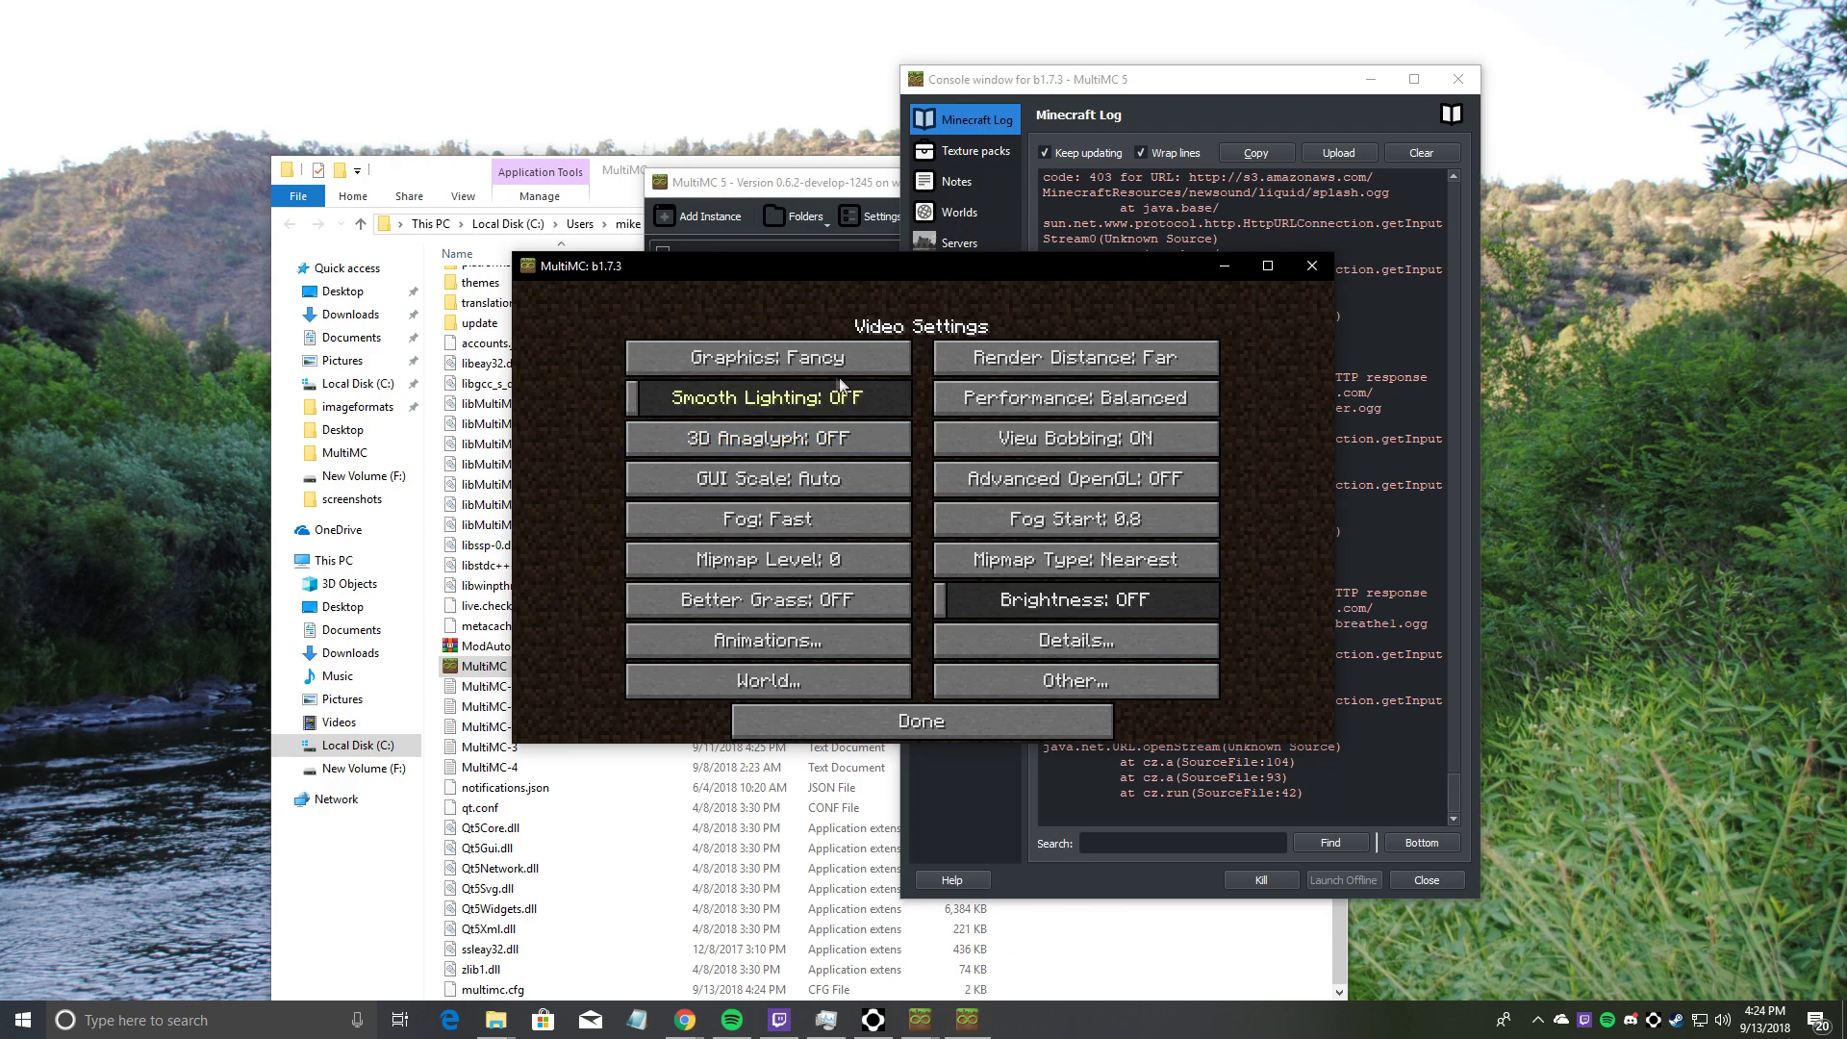
left_click_drag(812, 395, 616, 396)
left_click_drag(1076, 598, 1212, 586)
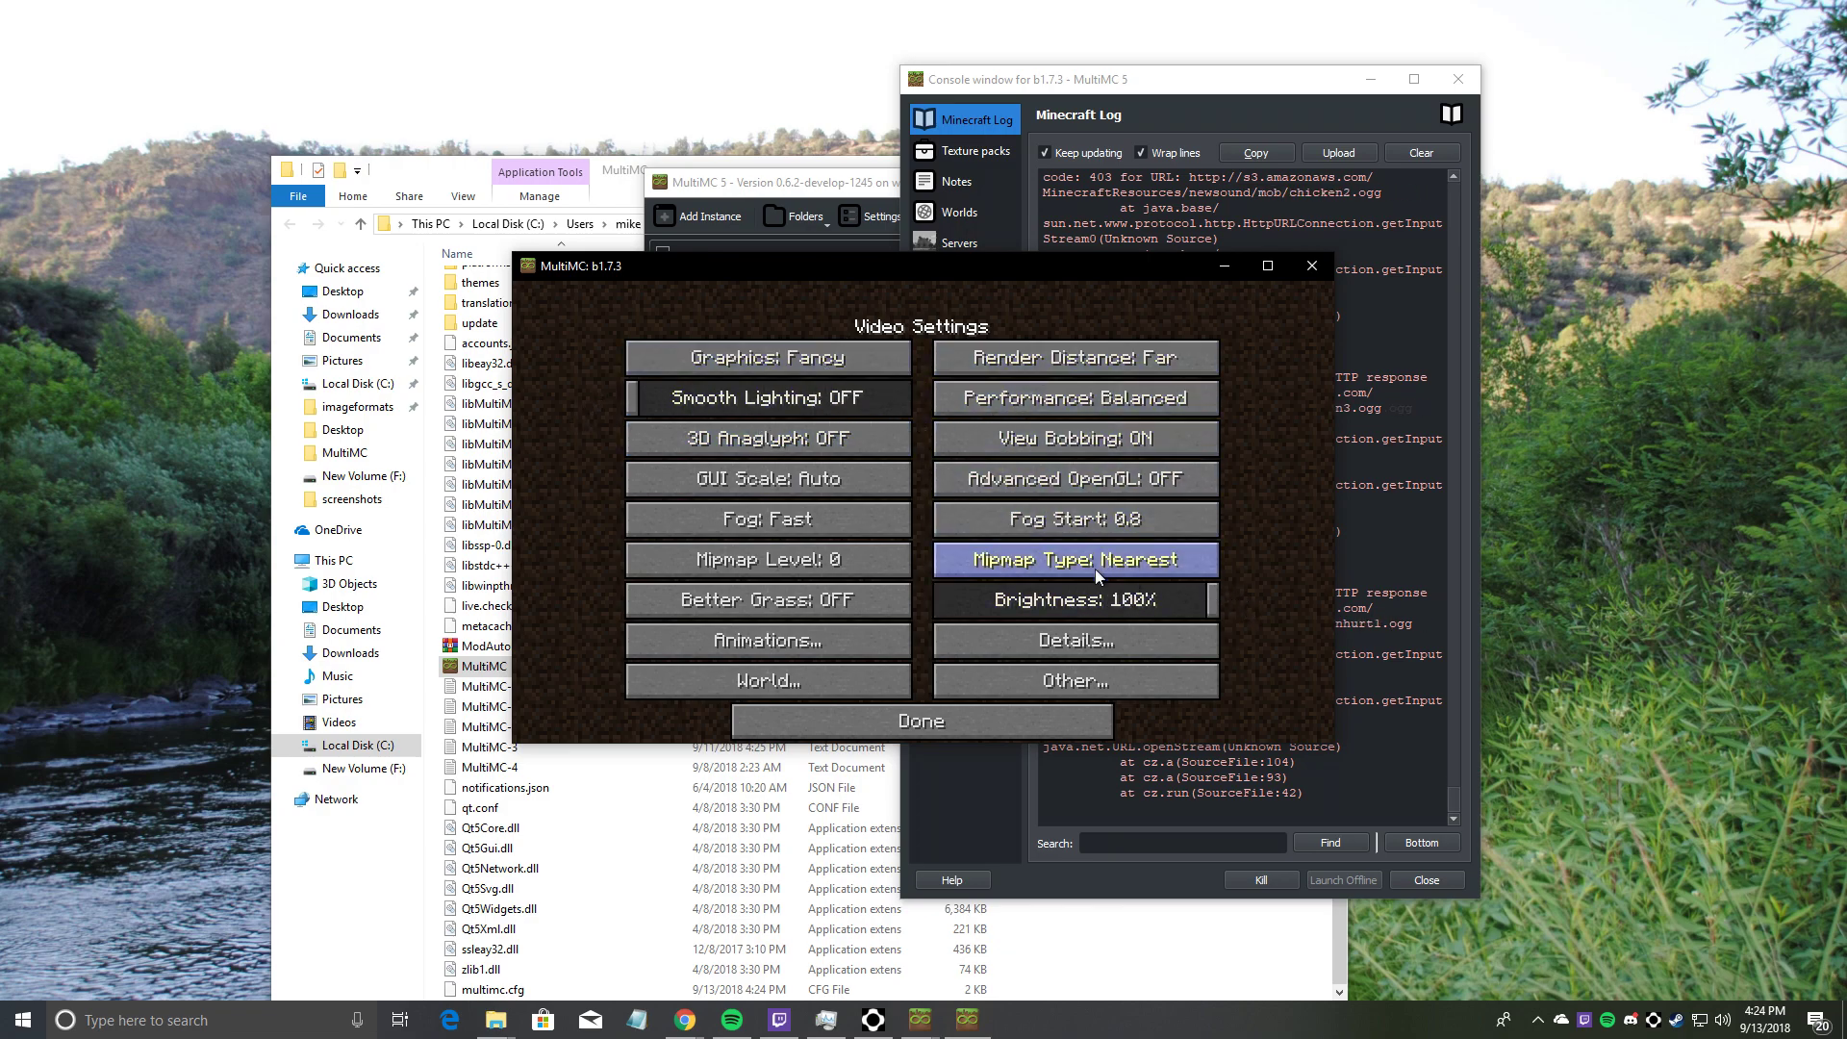
Look through the Animation, World, Other and Detail video settings, then return to the main menu
left_click(820, 642)
left_click(837, 717)
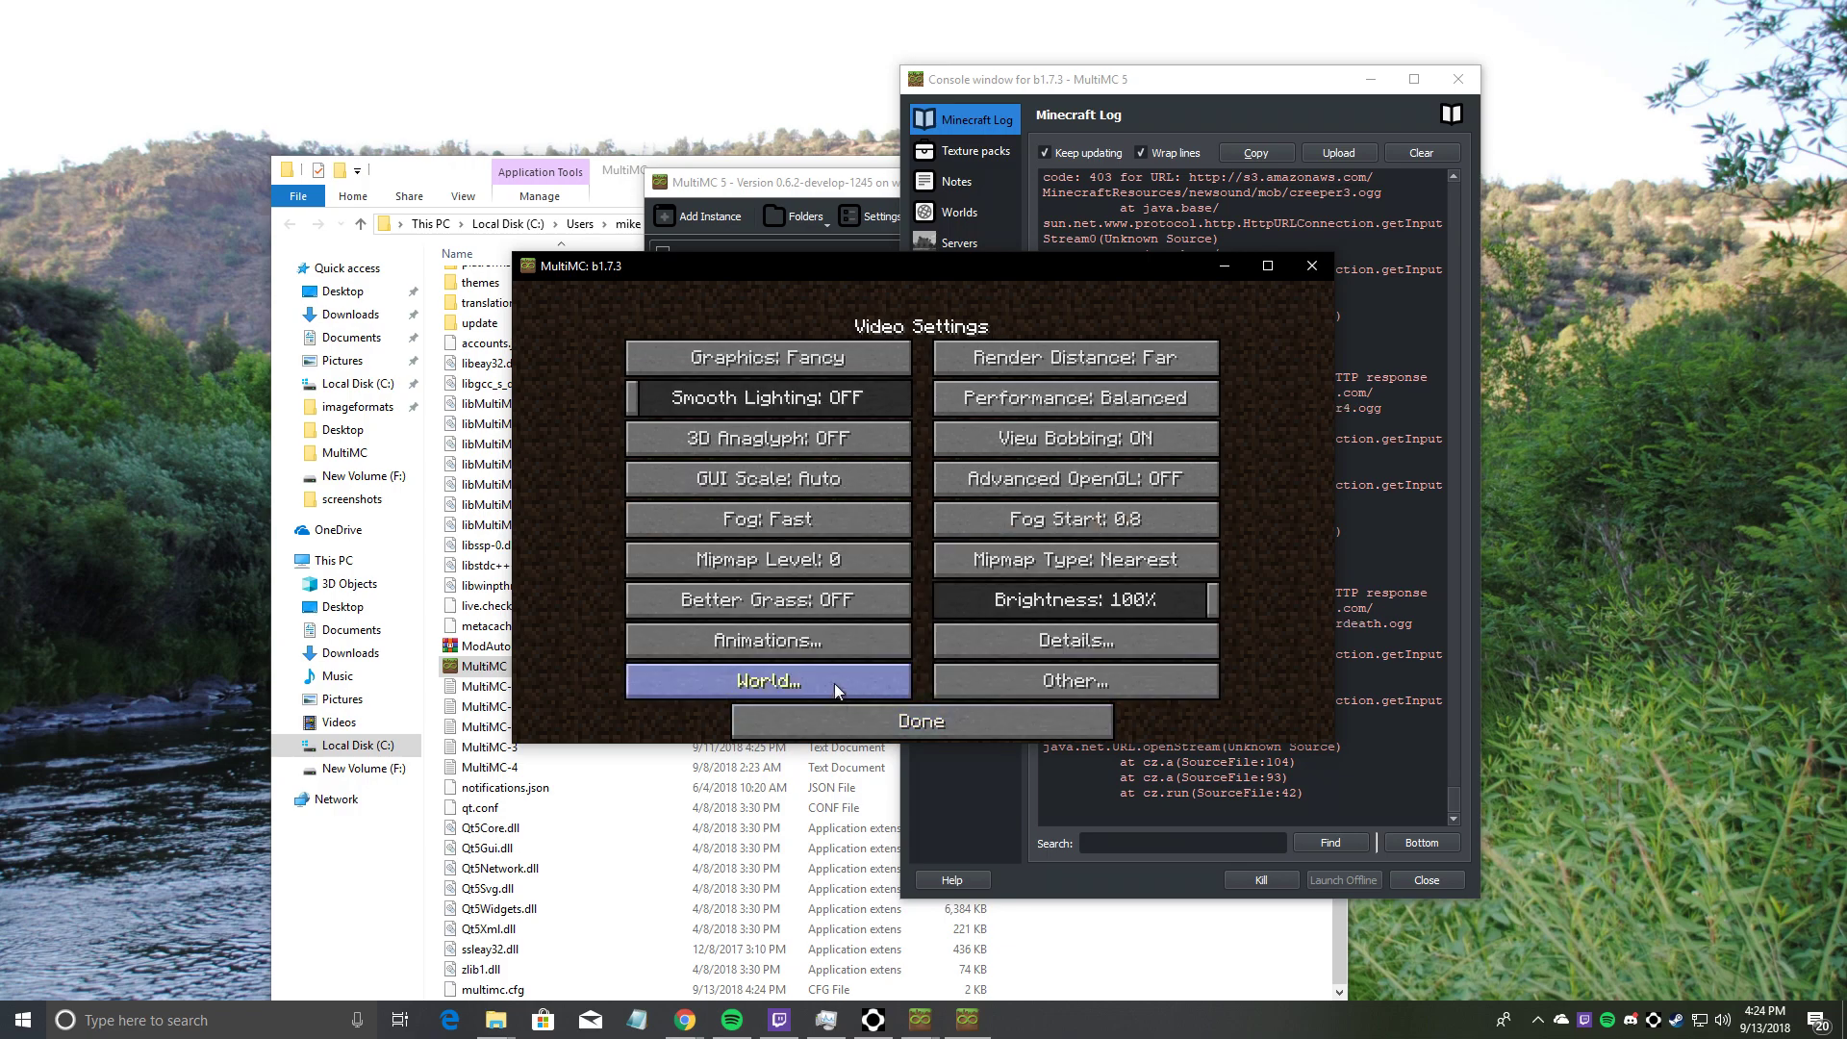
left_click(834, 683)
left_click(914, 720)
left_click(1058, 680)
left_click(977, 717)
left_click(990, 645)
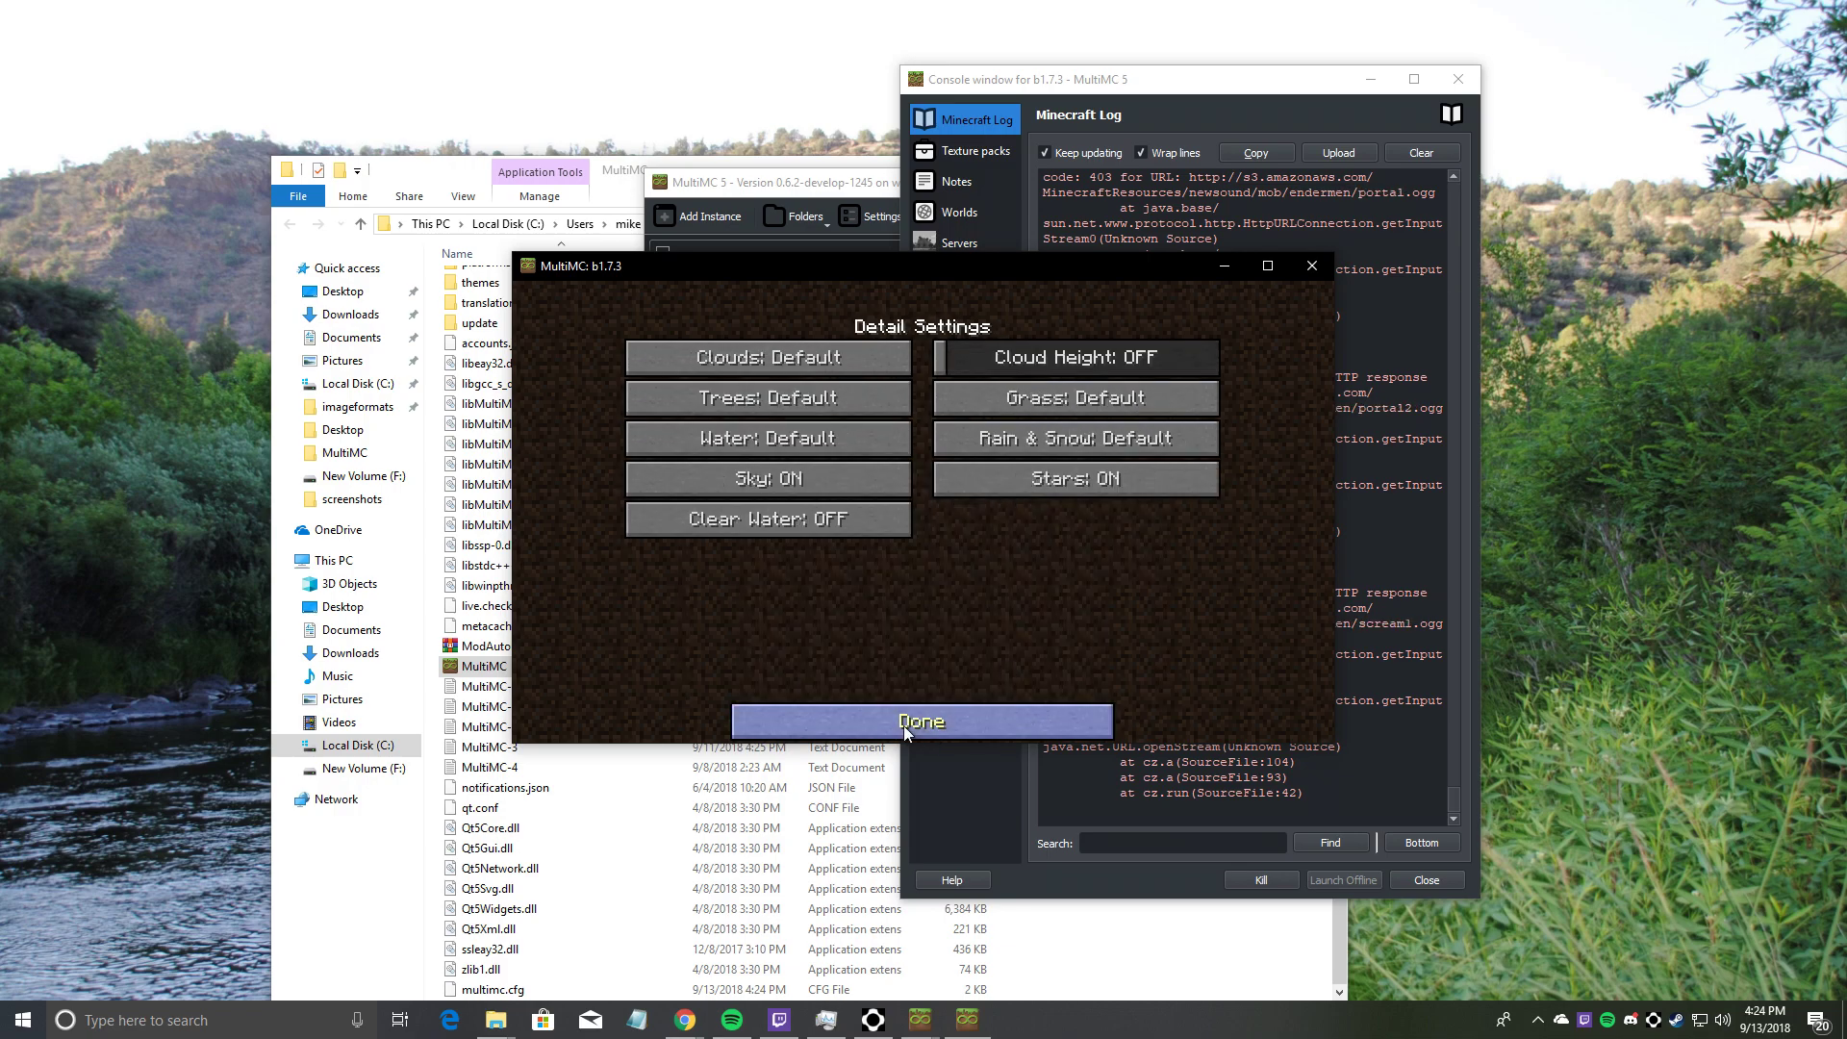
left_click(903, 725)
left_click(901, 729)
left_click(912, 701)
Connect to the betalands multiplayer server
left_click(914, 568)
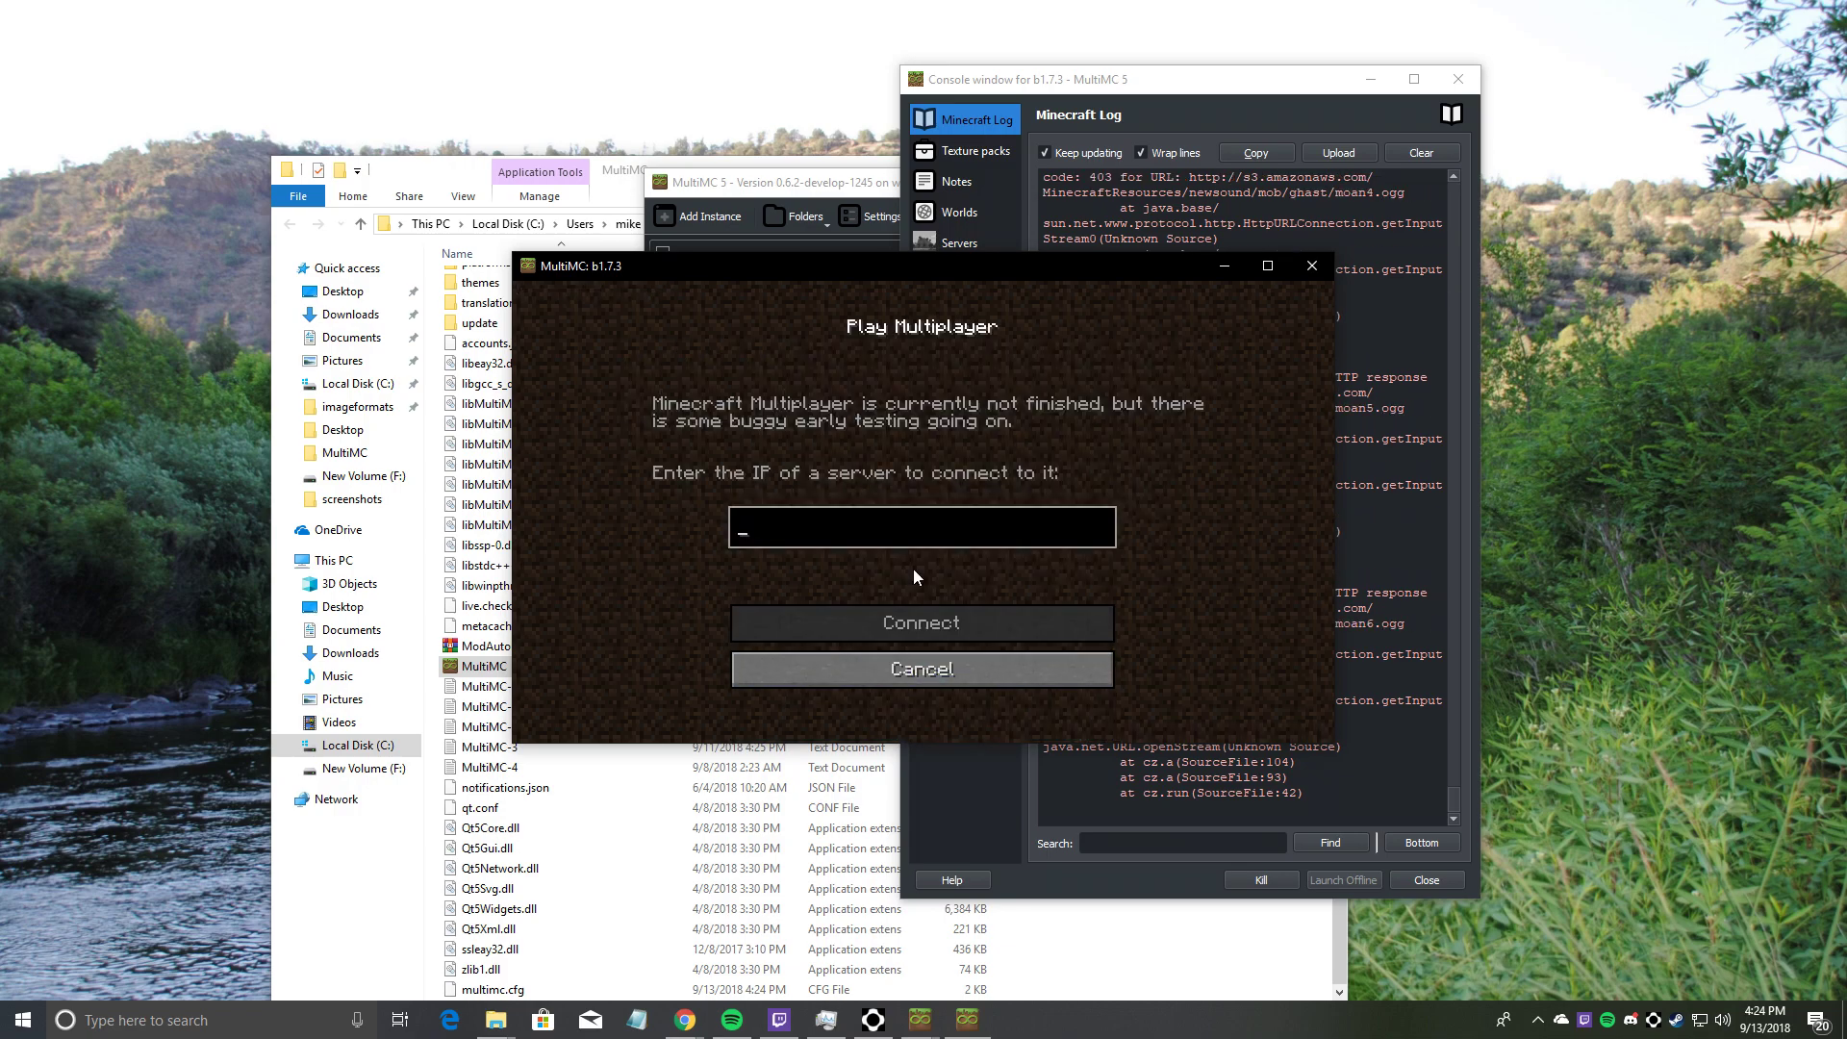
type("betalands")
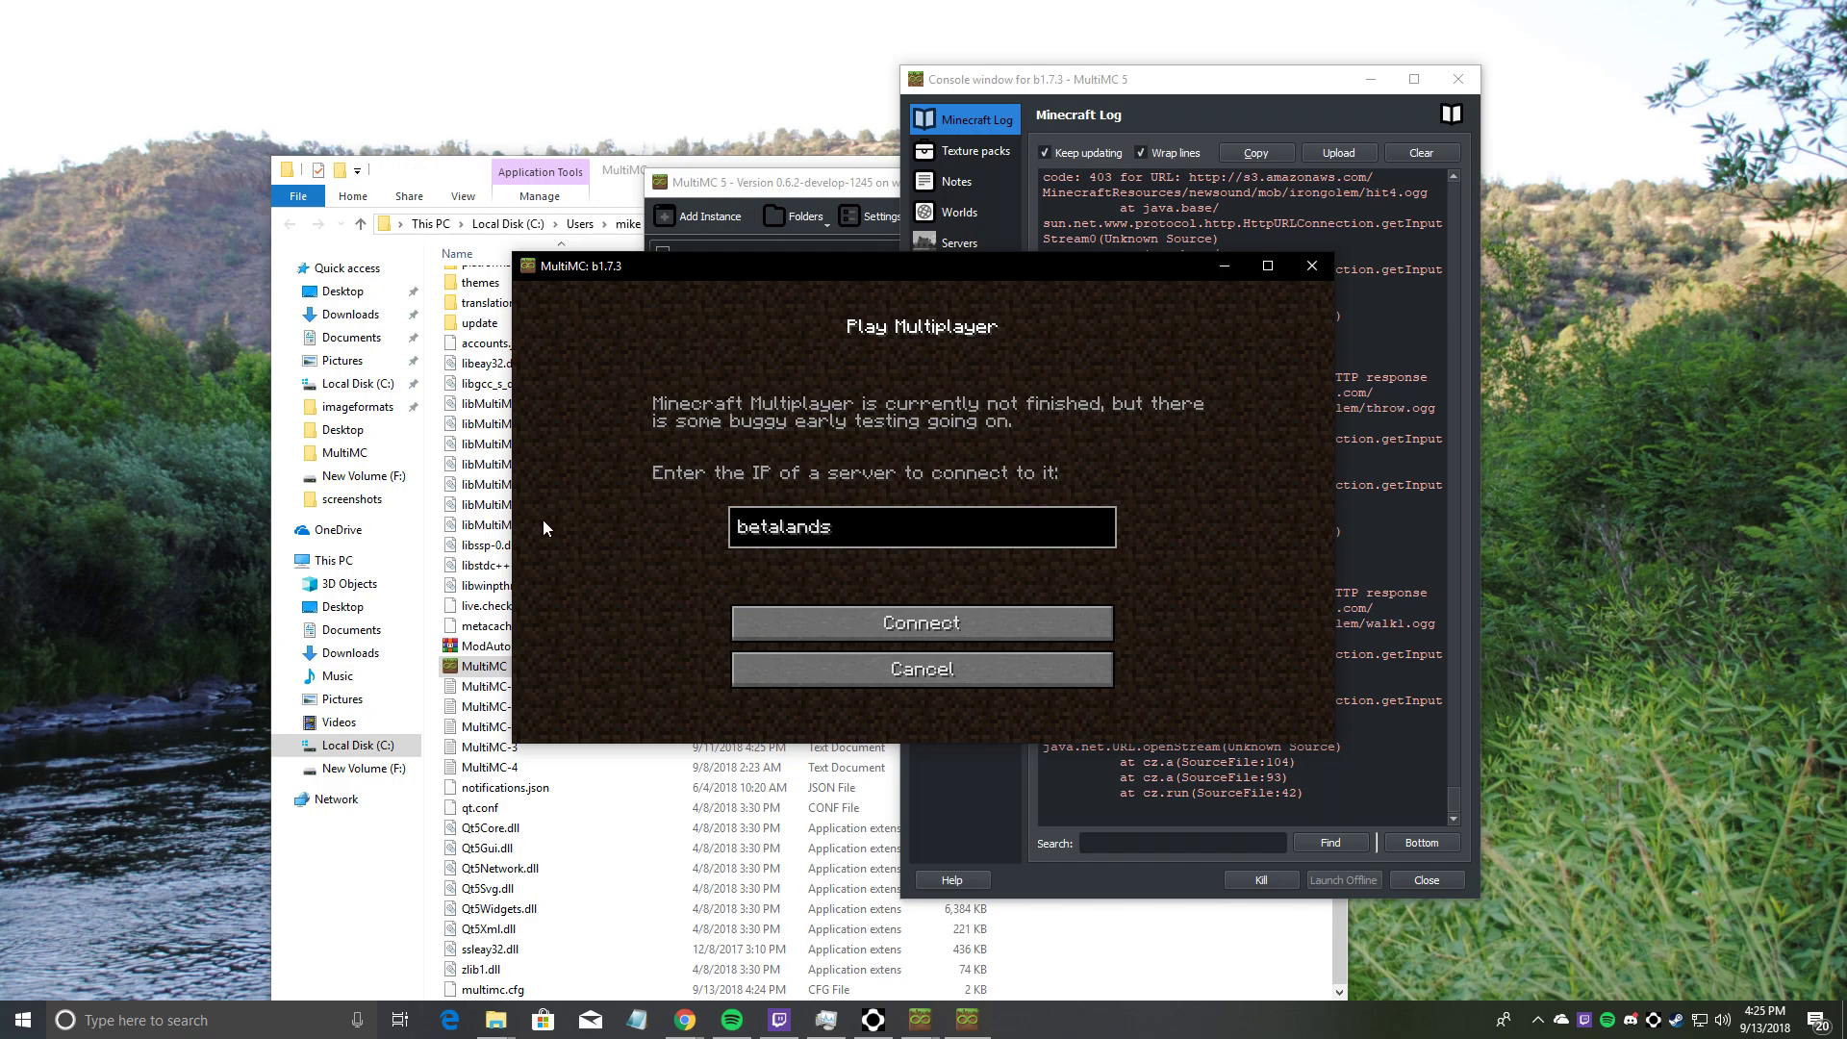
key("Return")
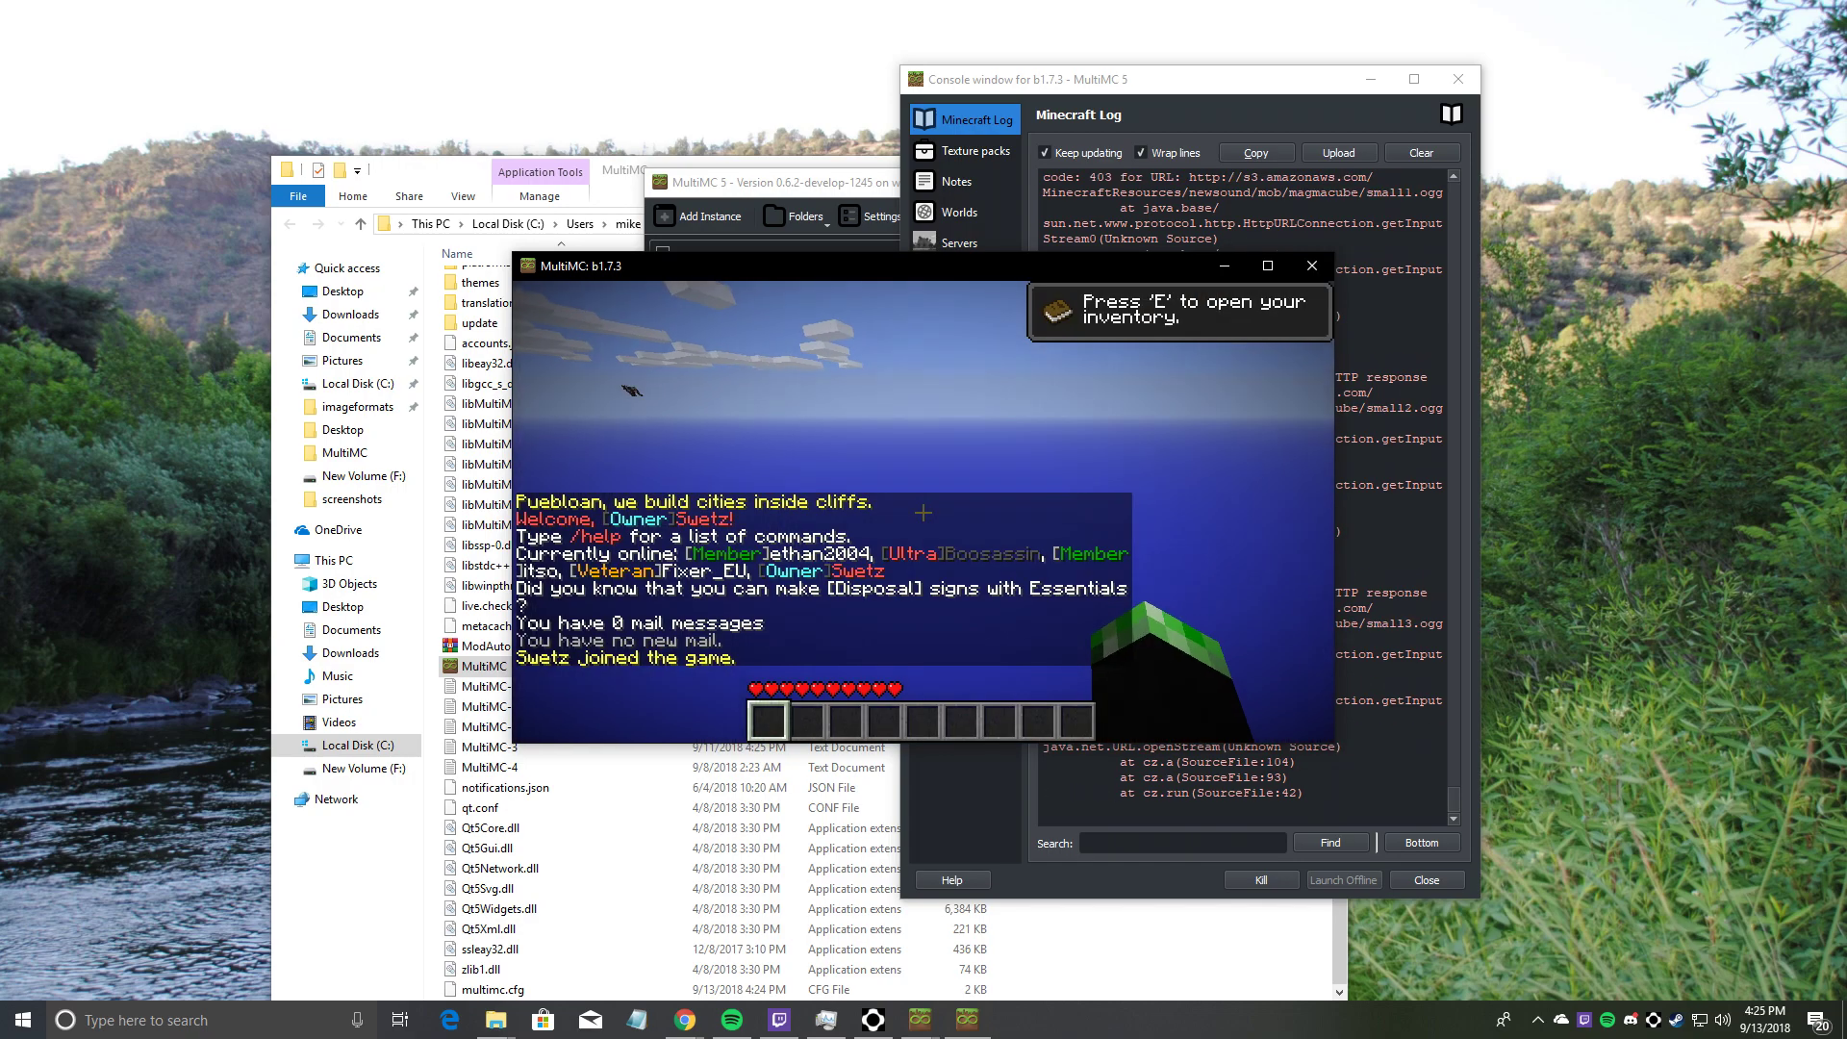
Maximize the game, compare the field of view OFF against 100%, and keep 100%
key("super+Up")
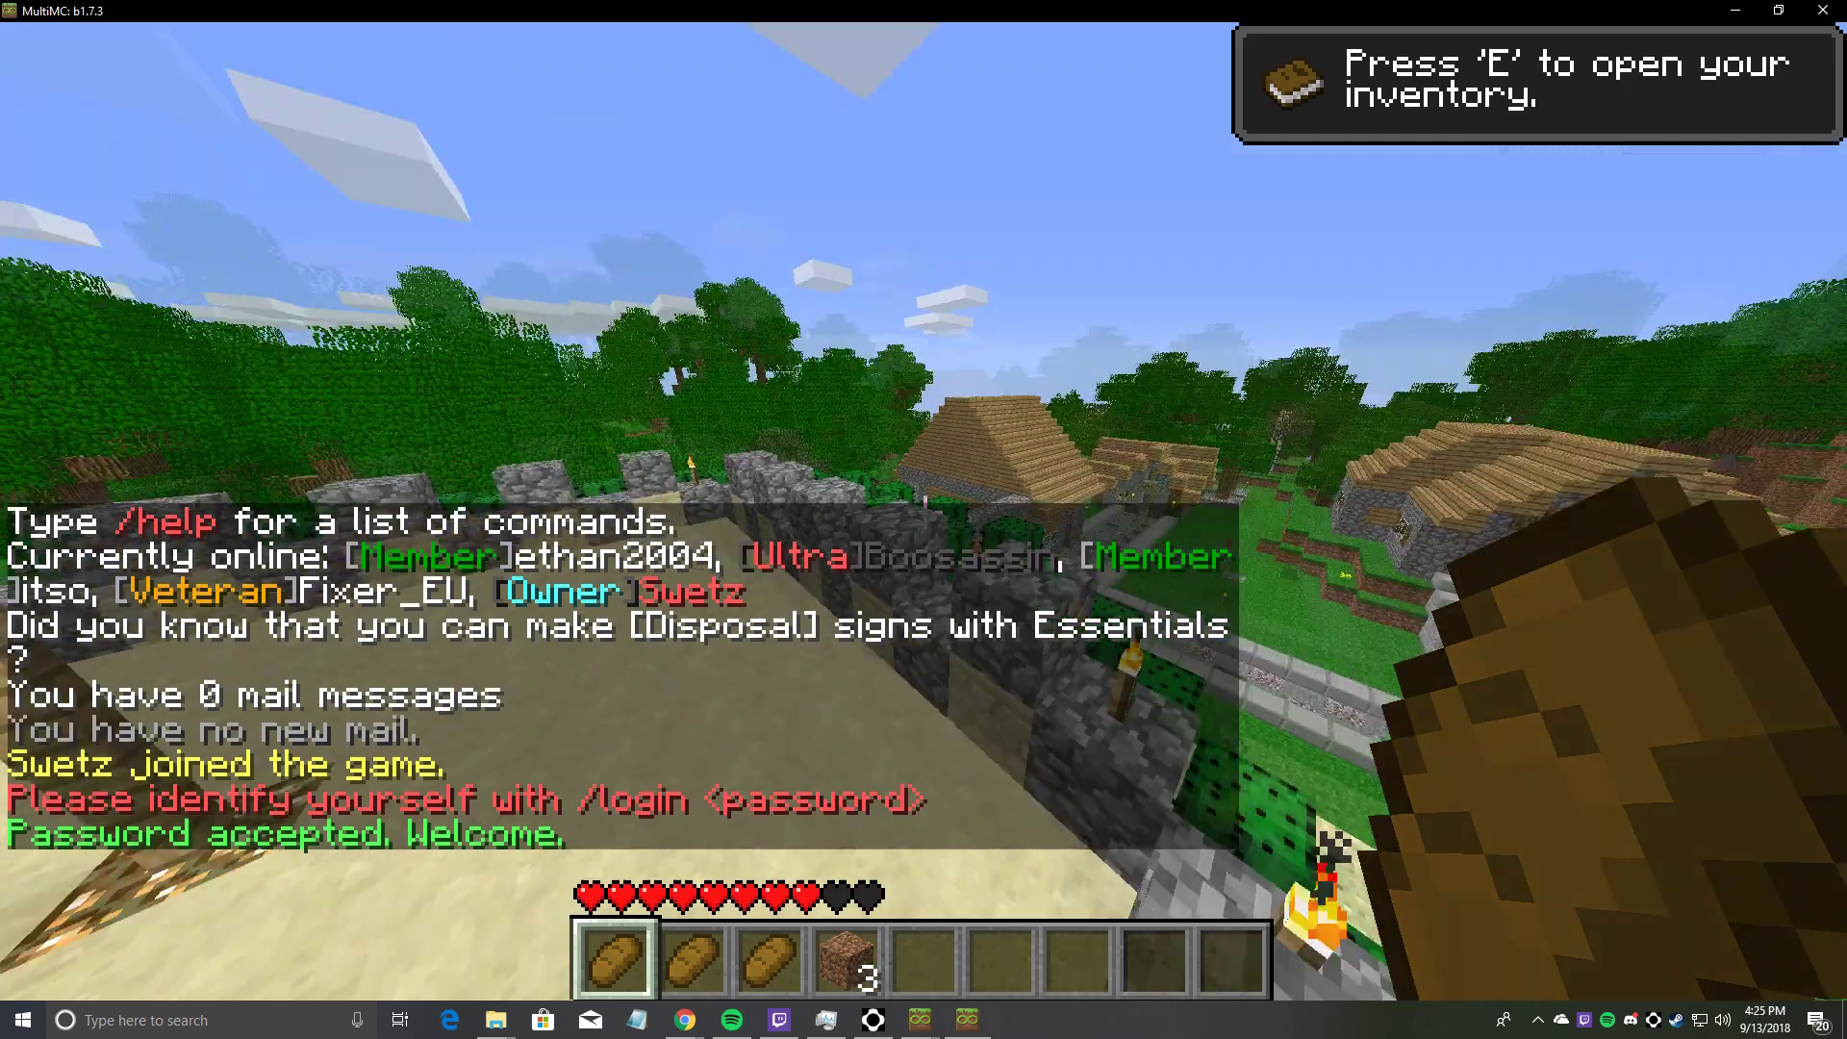
key("Escape")
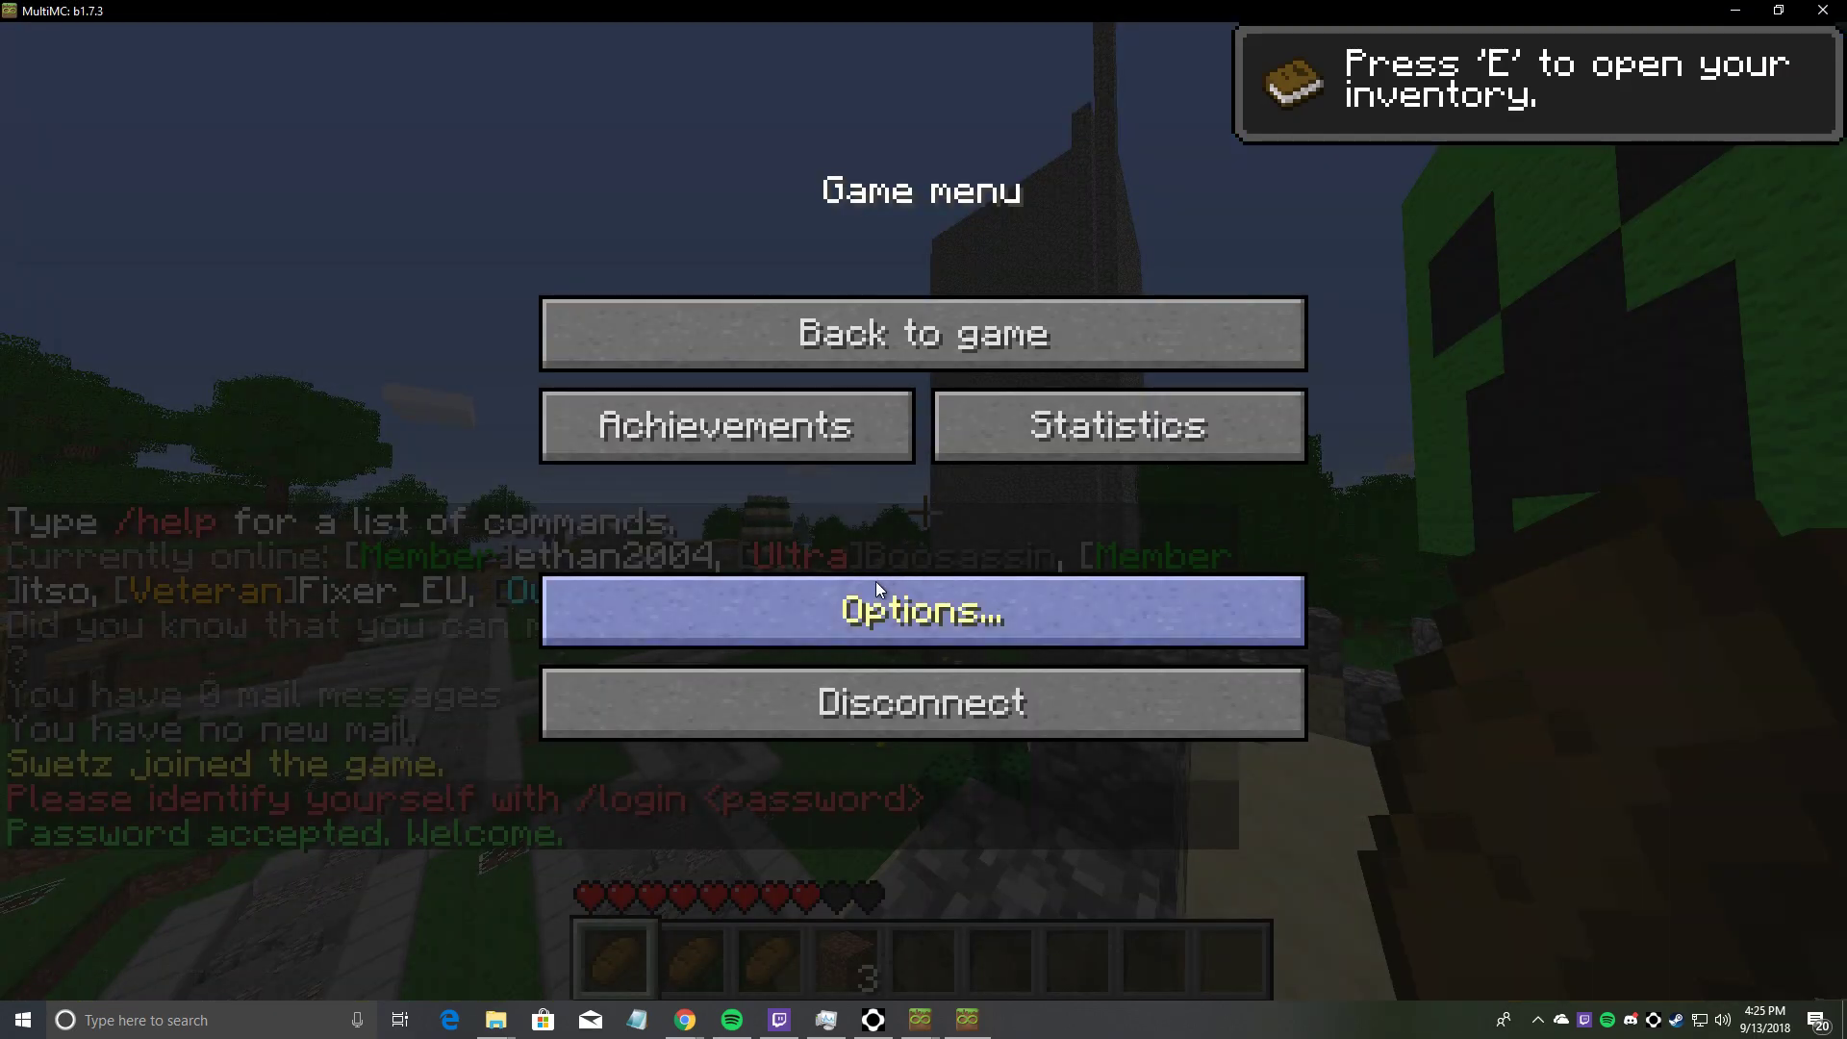
left_click(875, 581)
left_click_drag(681, 331, 277, 343)
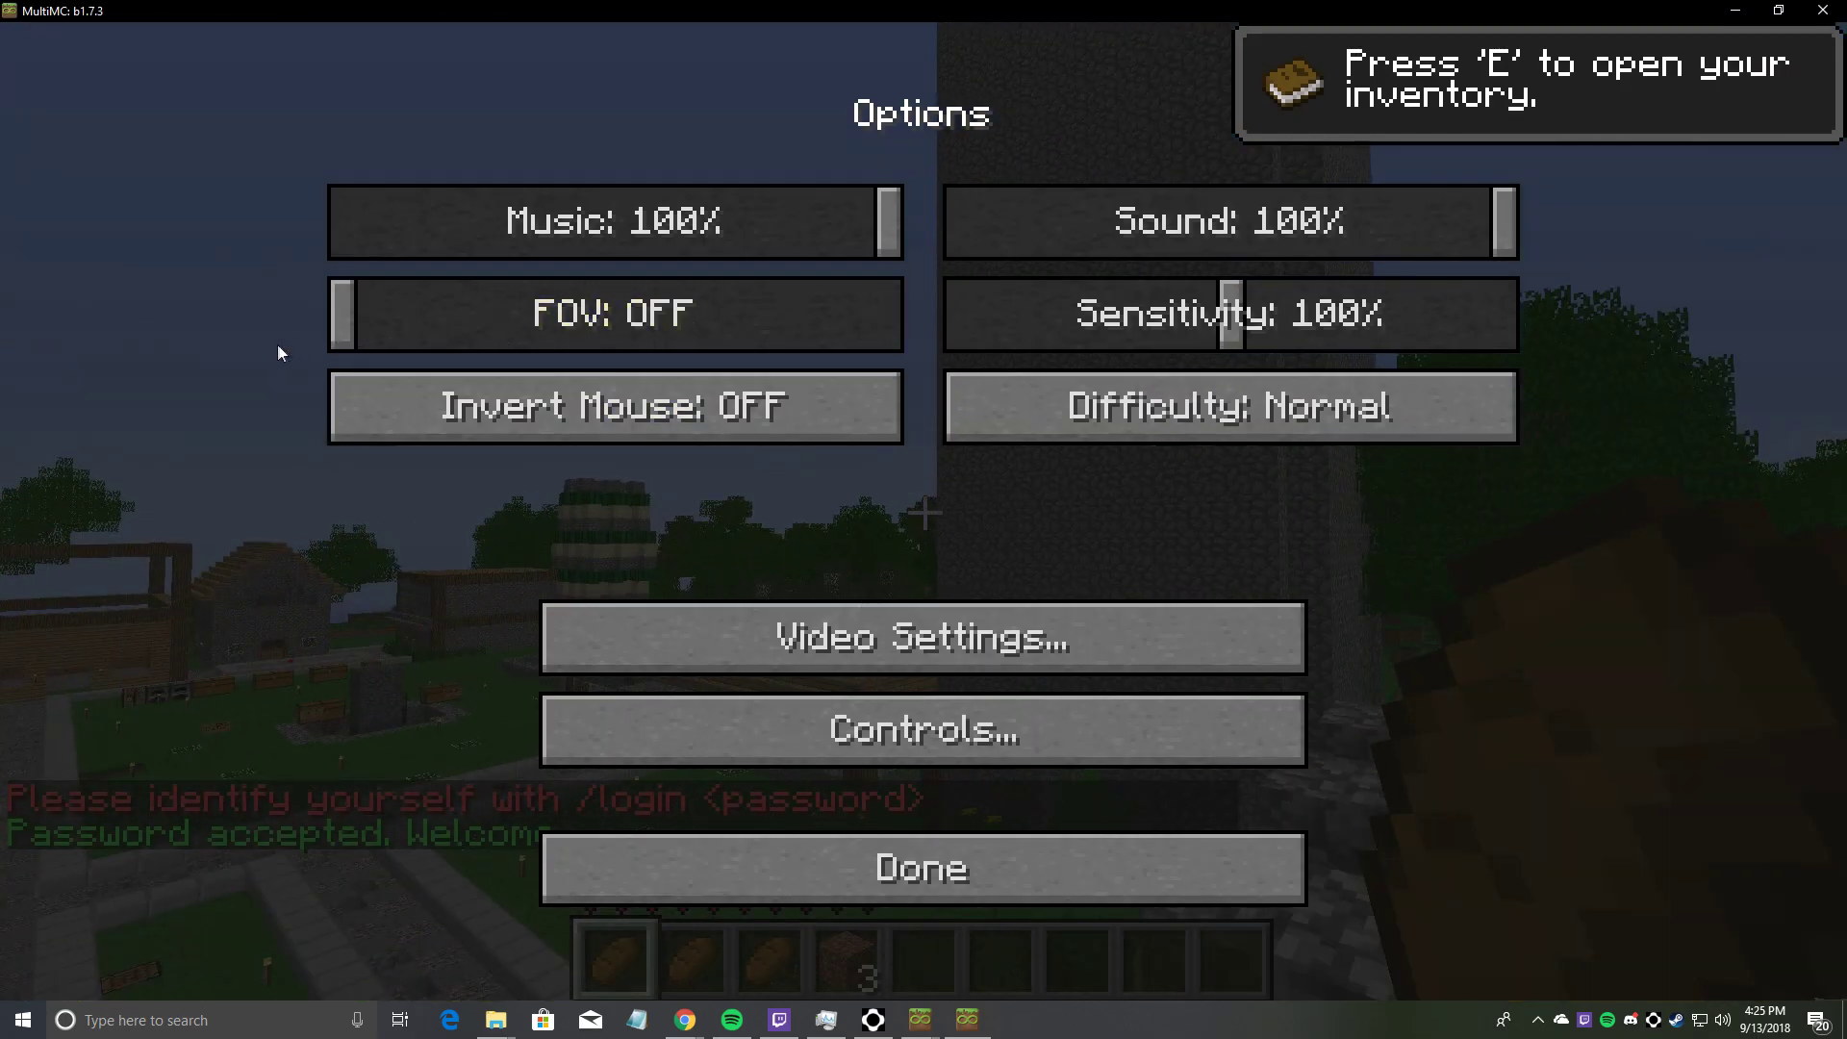
key("Escape")
Bring up the Video Settings screen from the game menu
key("Escape")
left_click(908, 616)
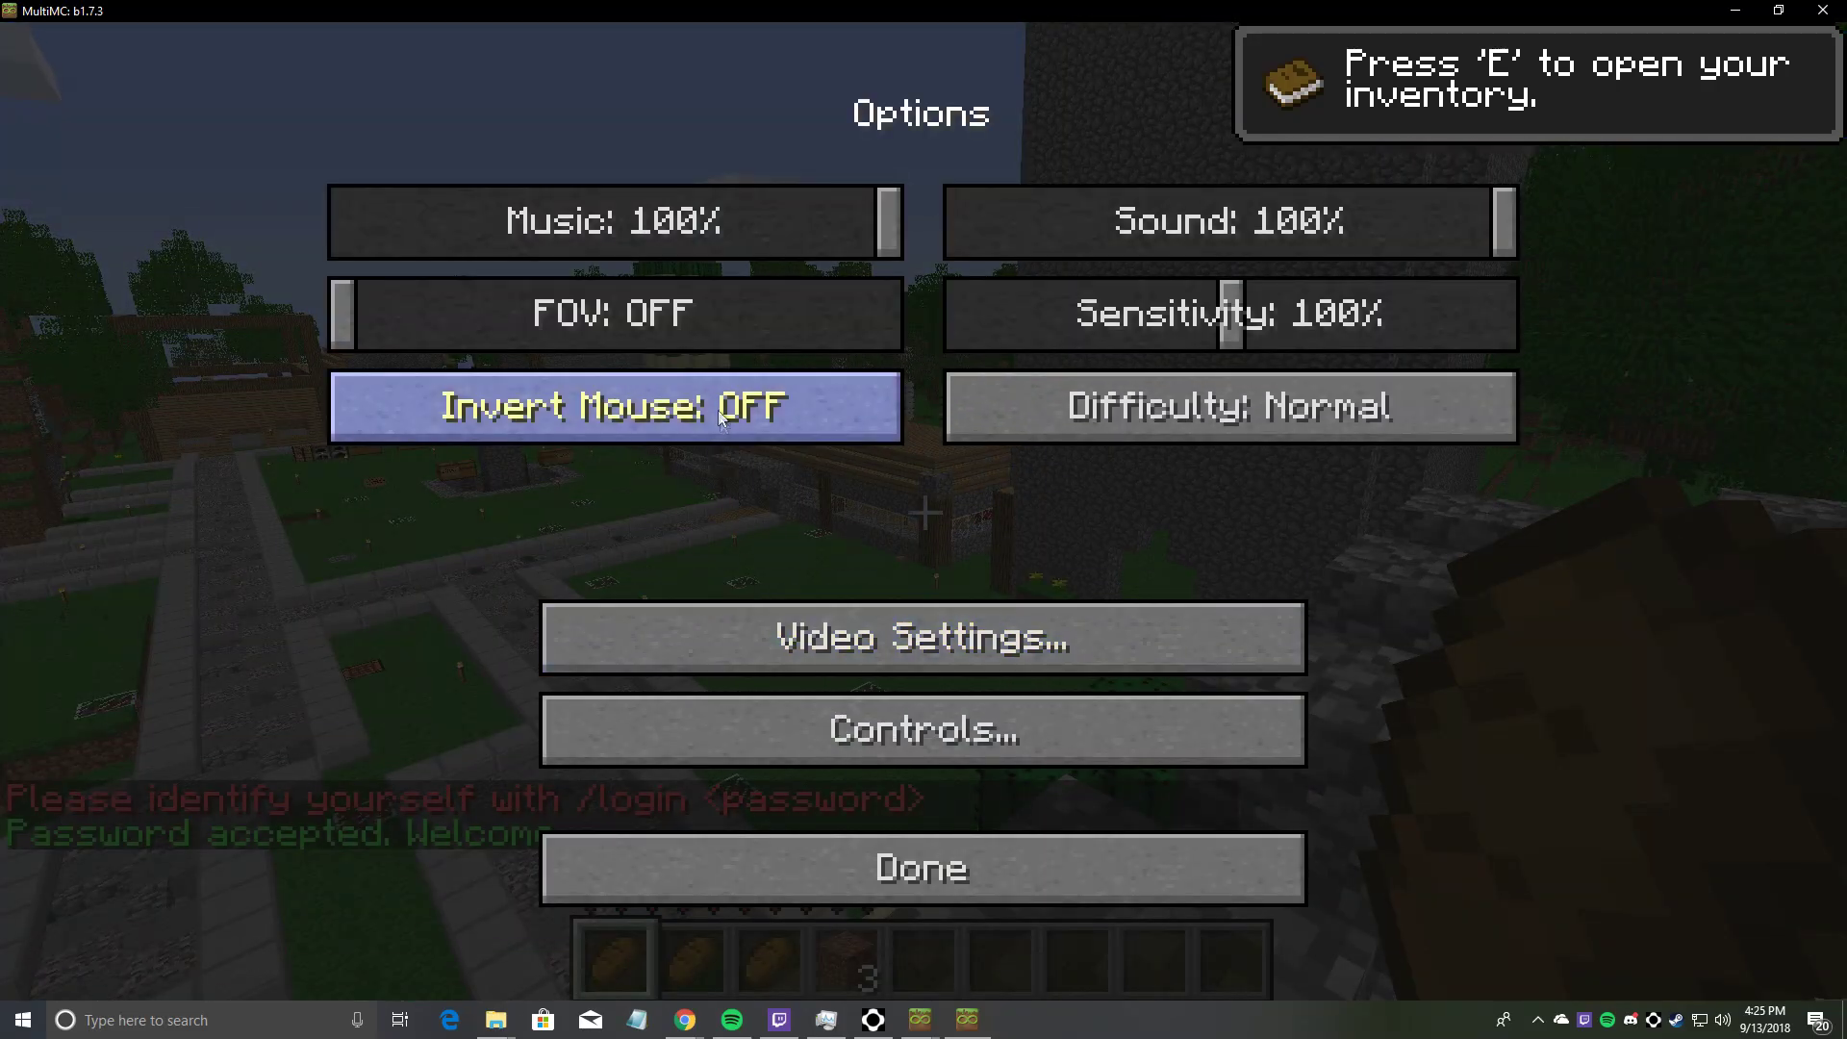
left_click_drag(693, 316, 1089, 323)
key("Escape")
key("Escape")
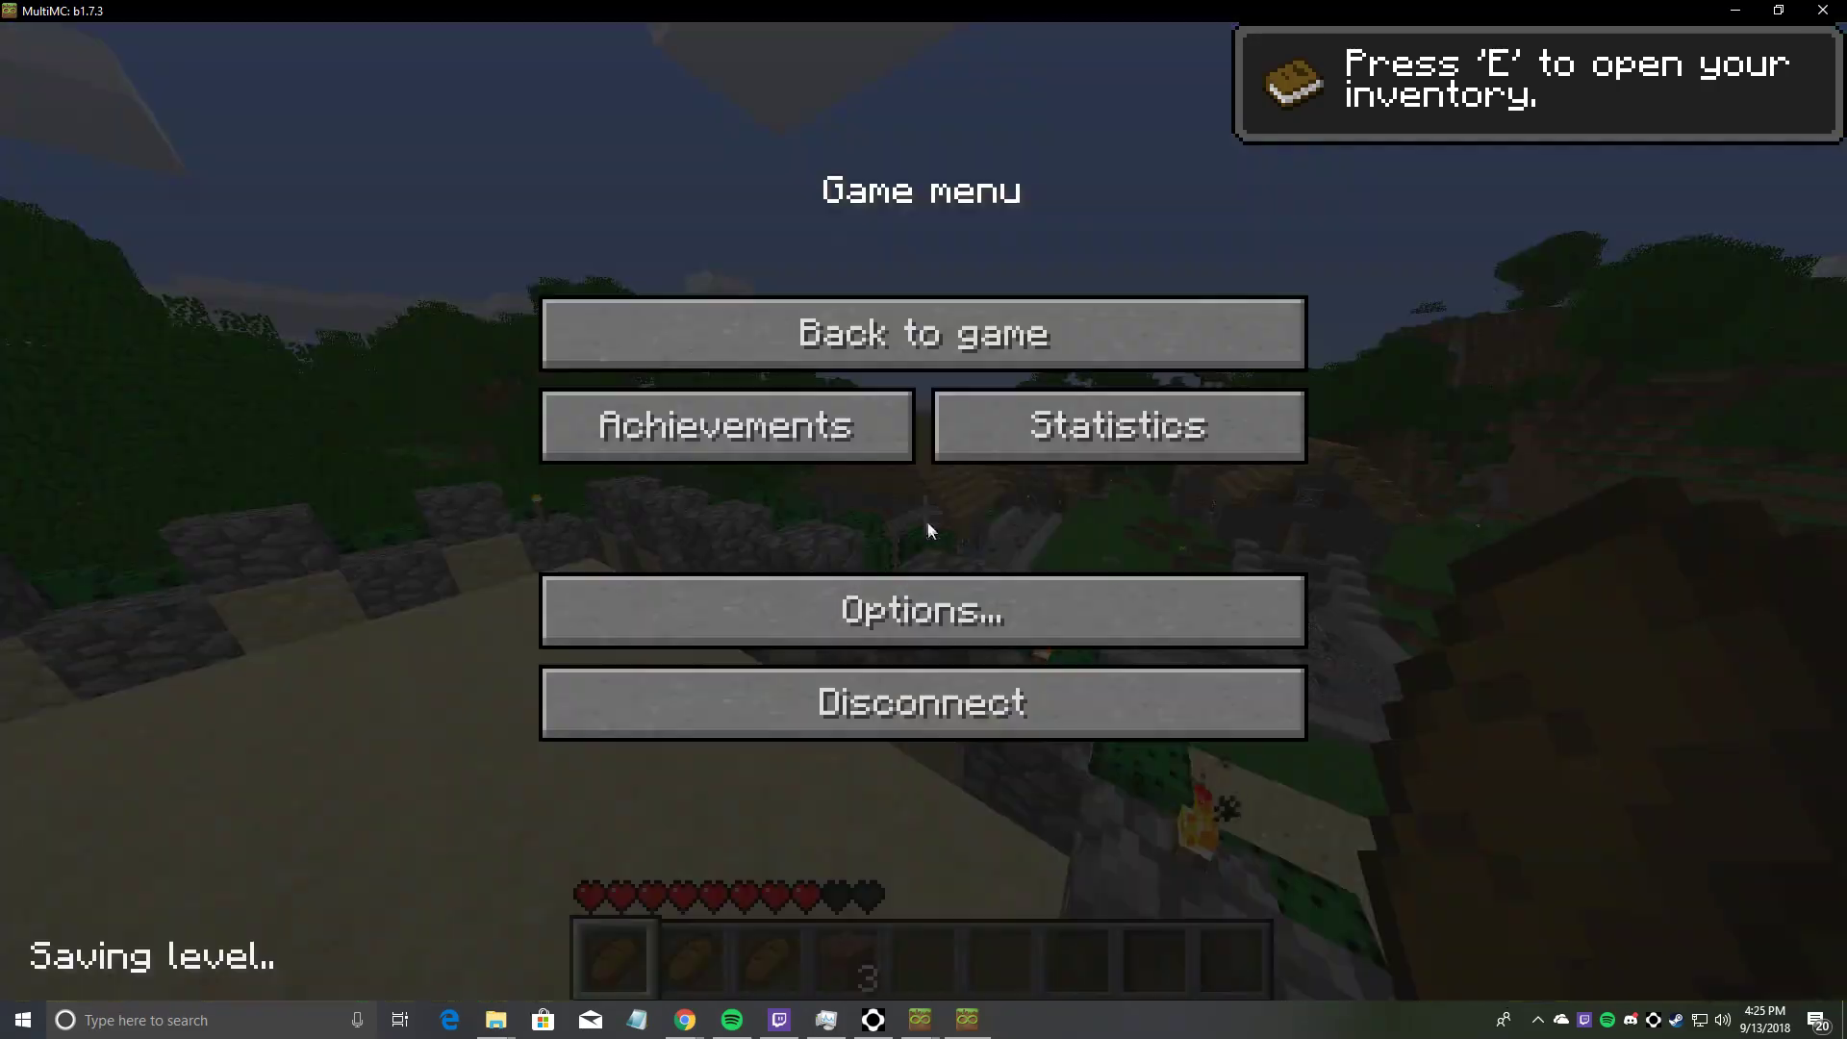
left_click(969, 637)
left_click(970, 639)
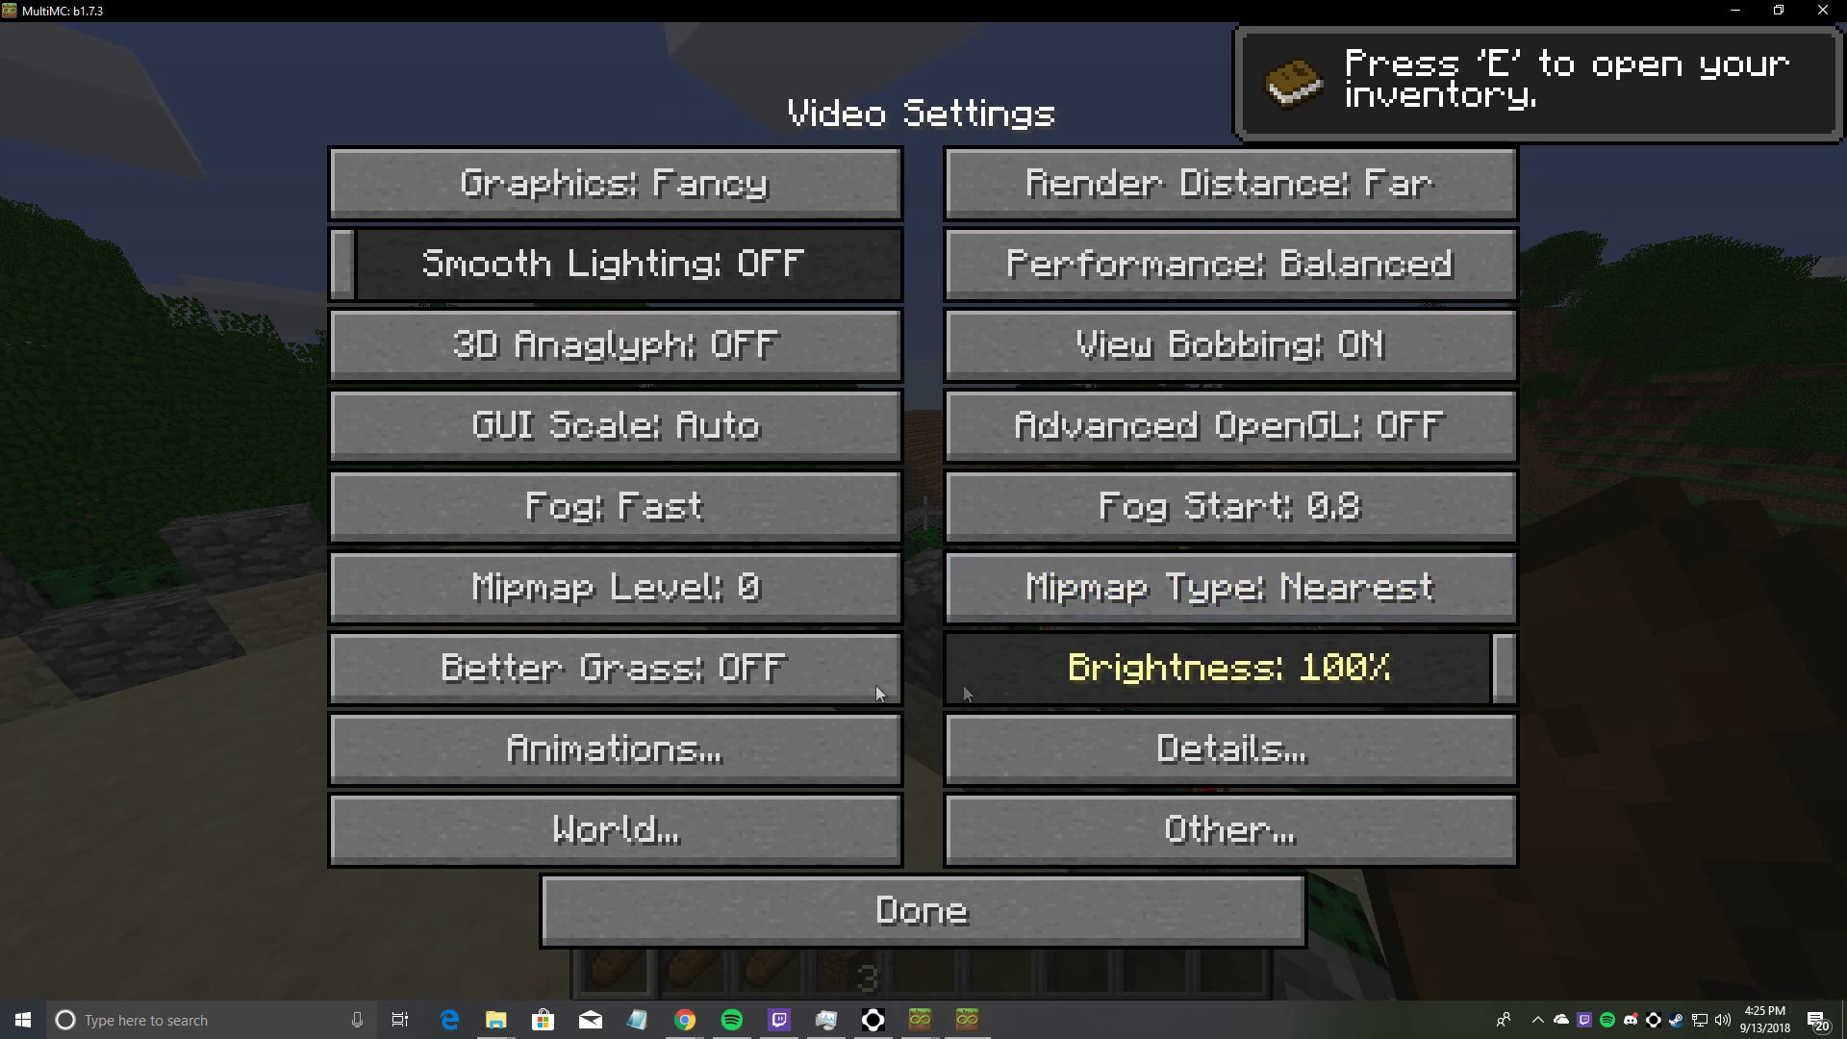
Run /time night in chat to make it night on the server
key("Escape")
type("t")
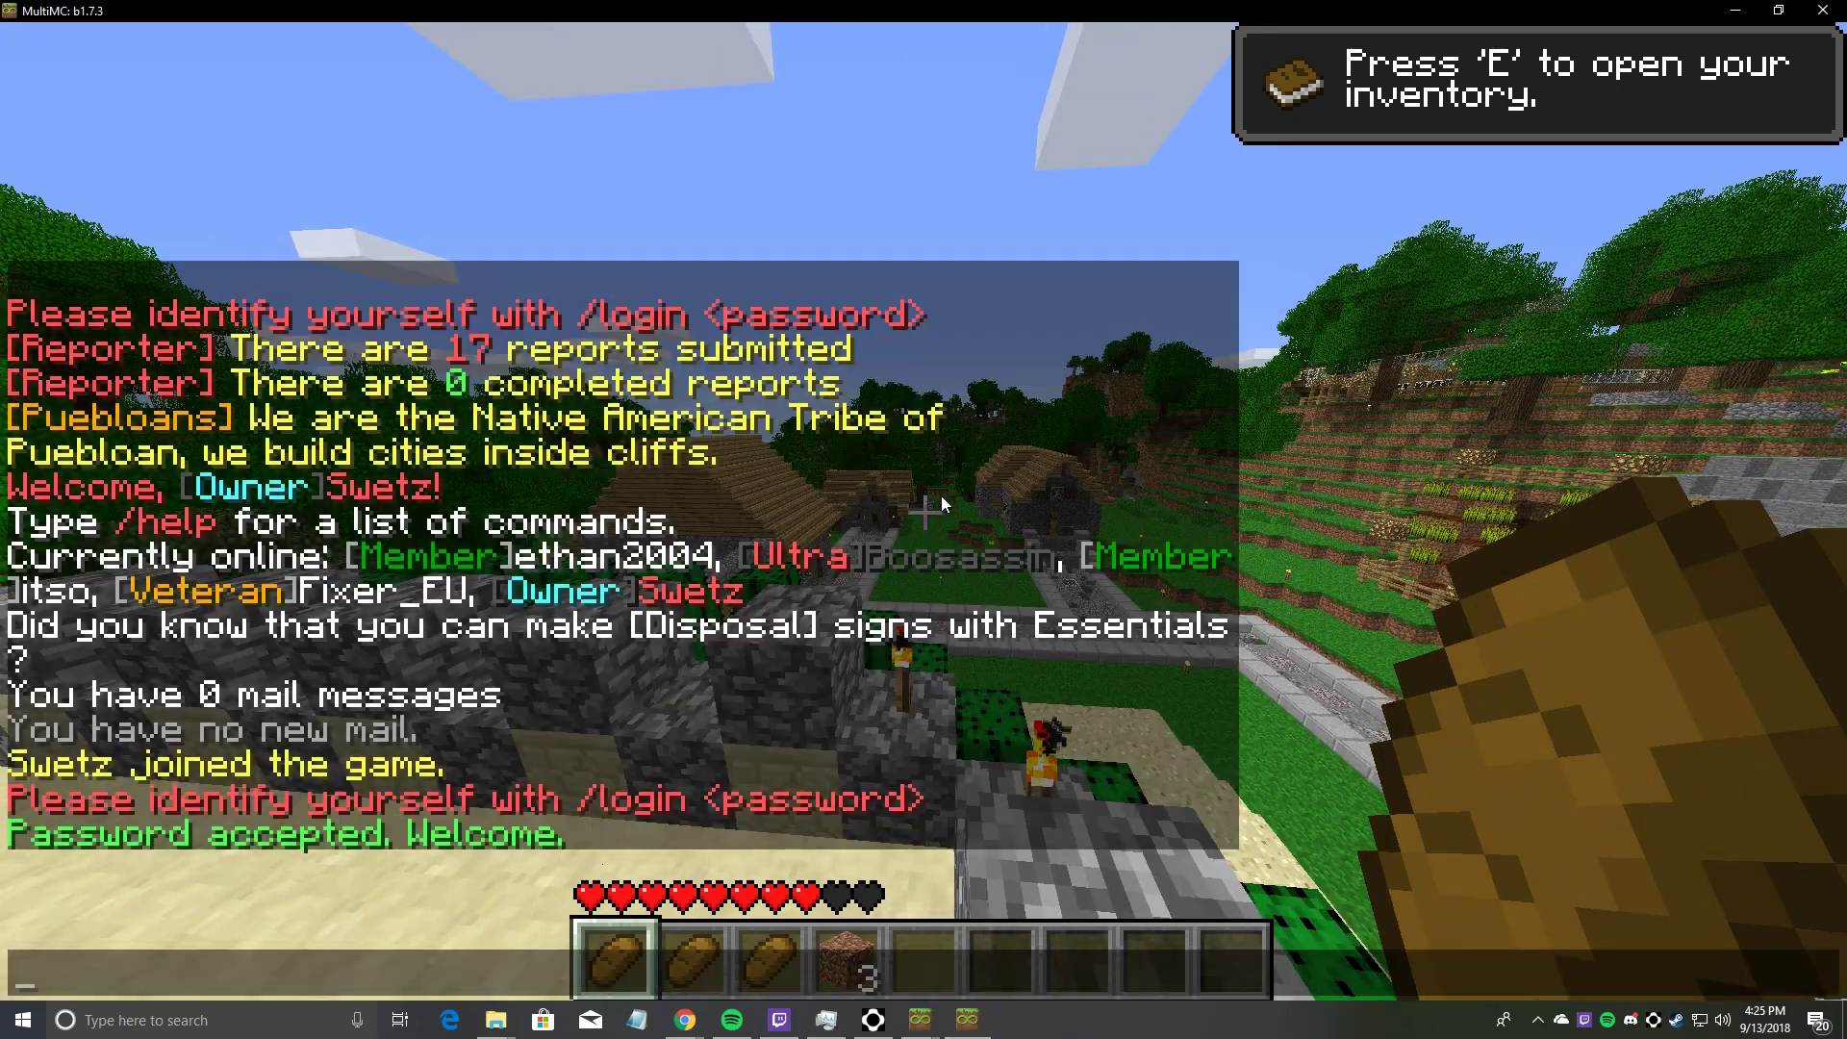
type("/time night")
key("Return")
Revisit the Video Settings, then return to the night-time game view
key("Escape")
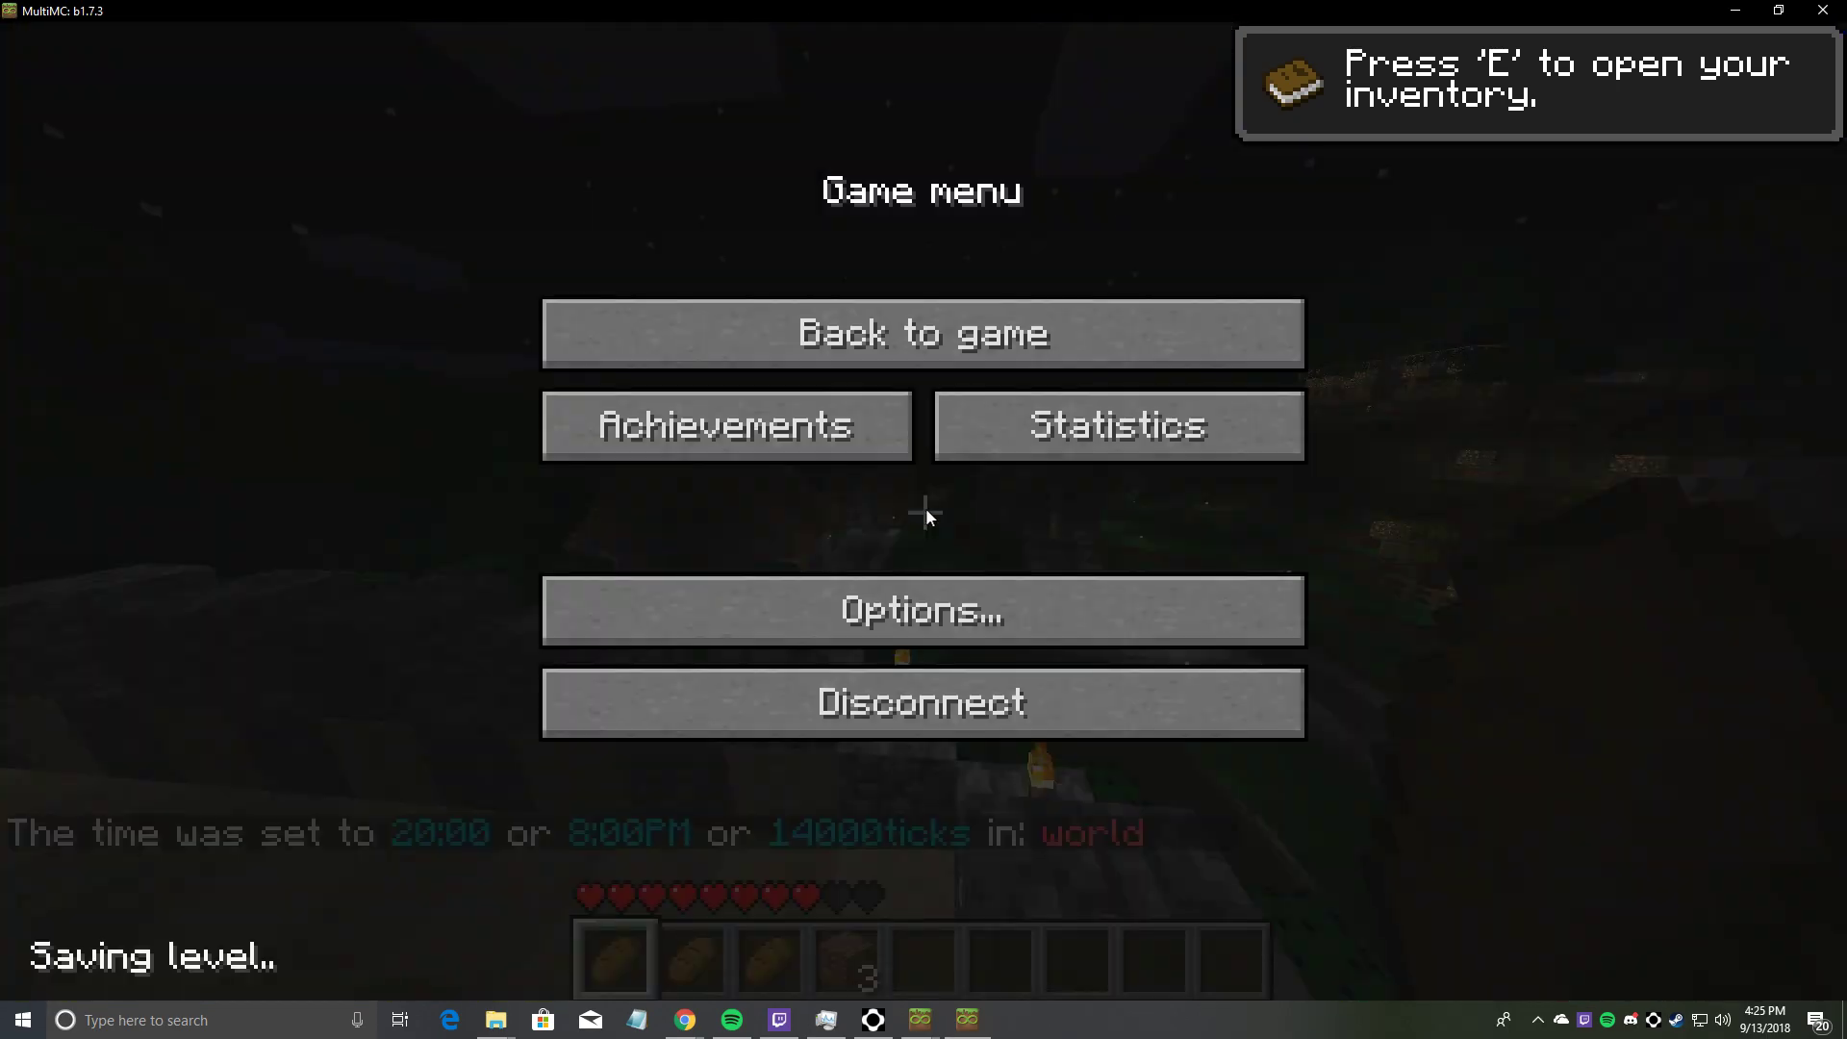
left_click(962, 628)
left_click(962, 631)
key("Escape")
key("Escape")
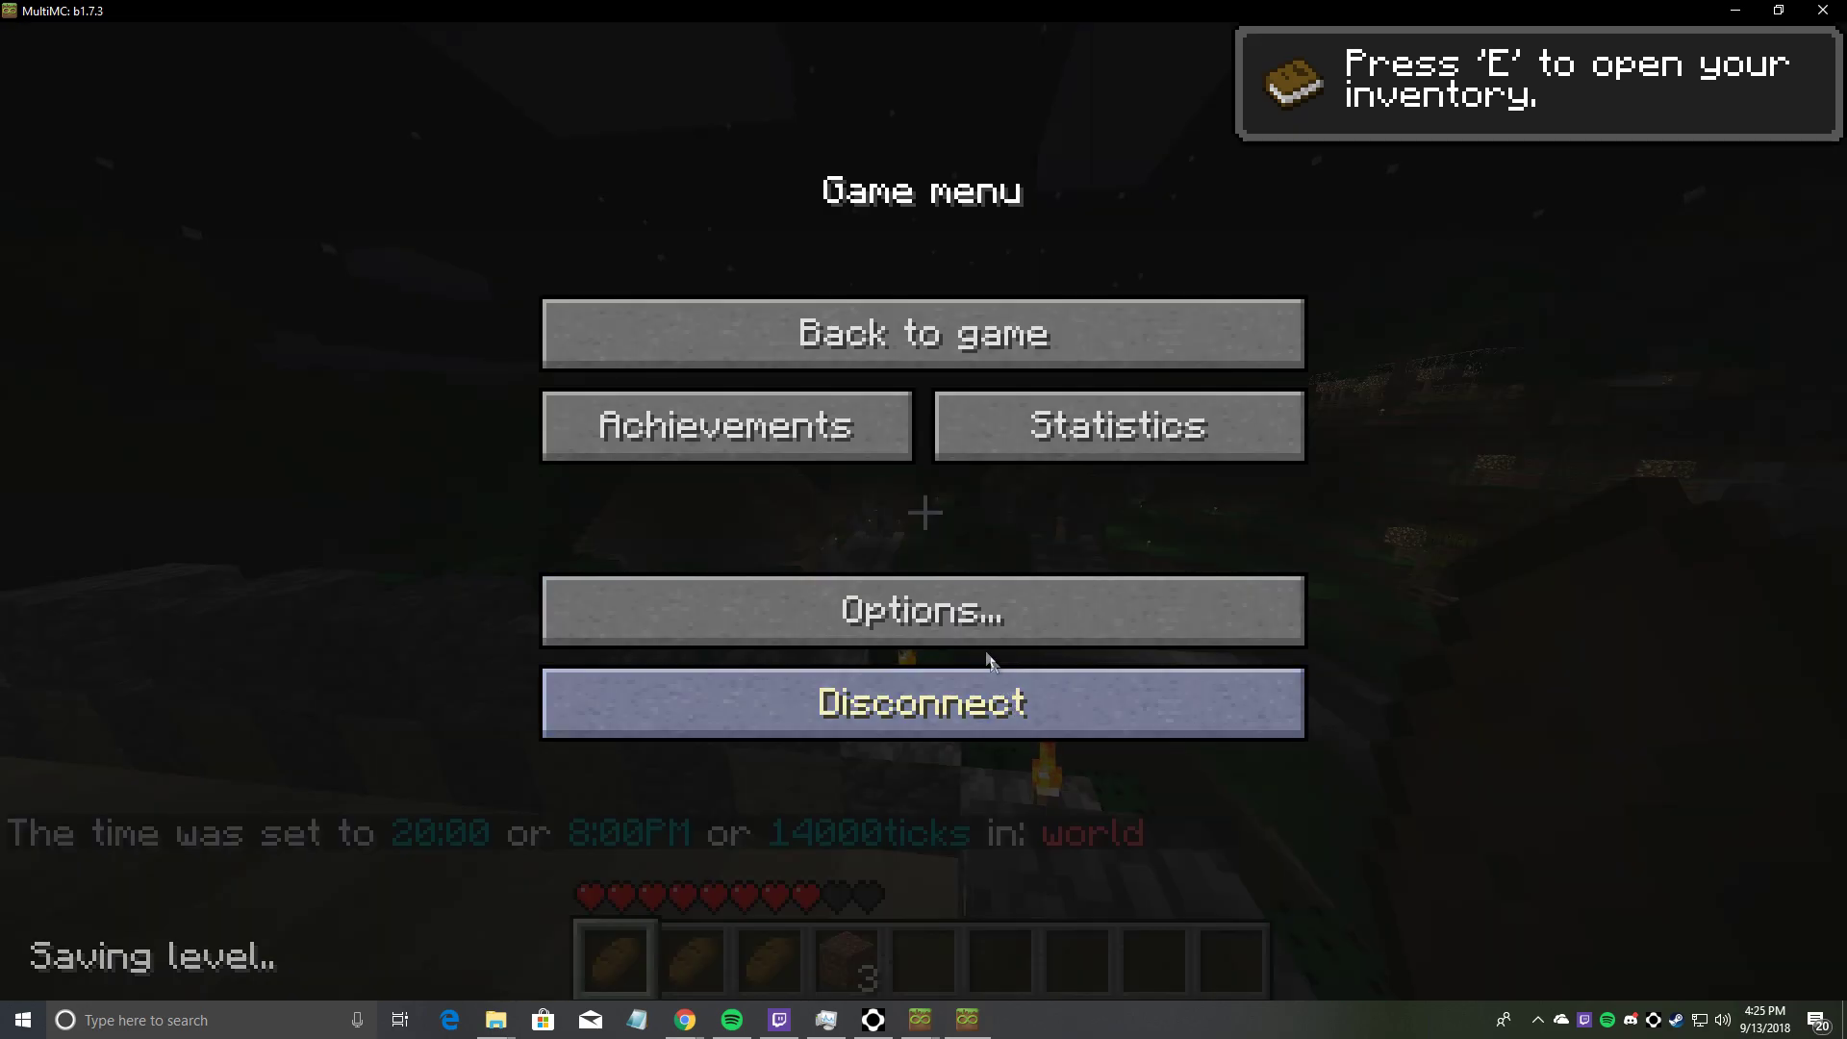
left_click(983, 630)
left_click(976, 633)
key("Escape")
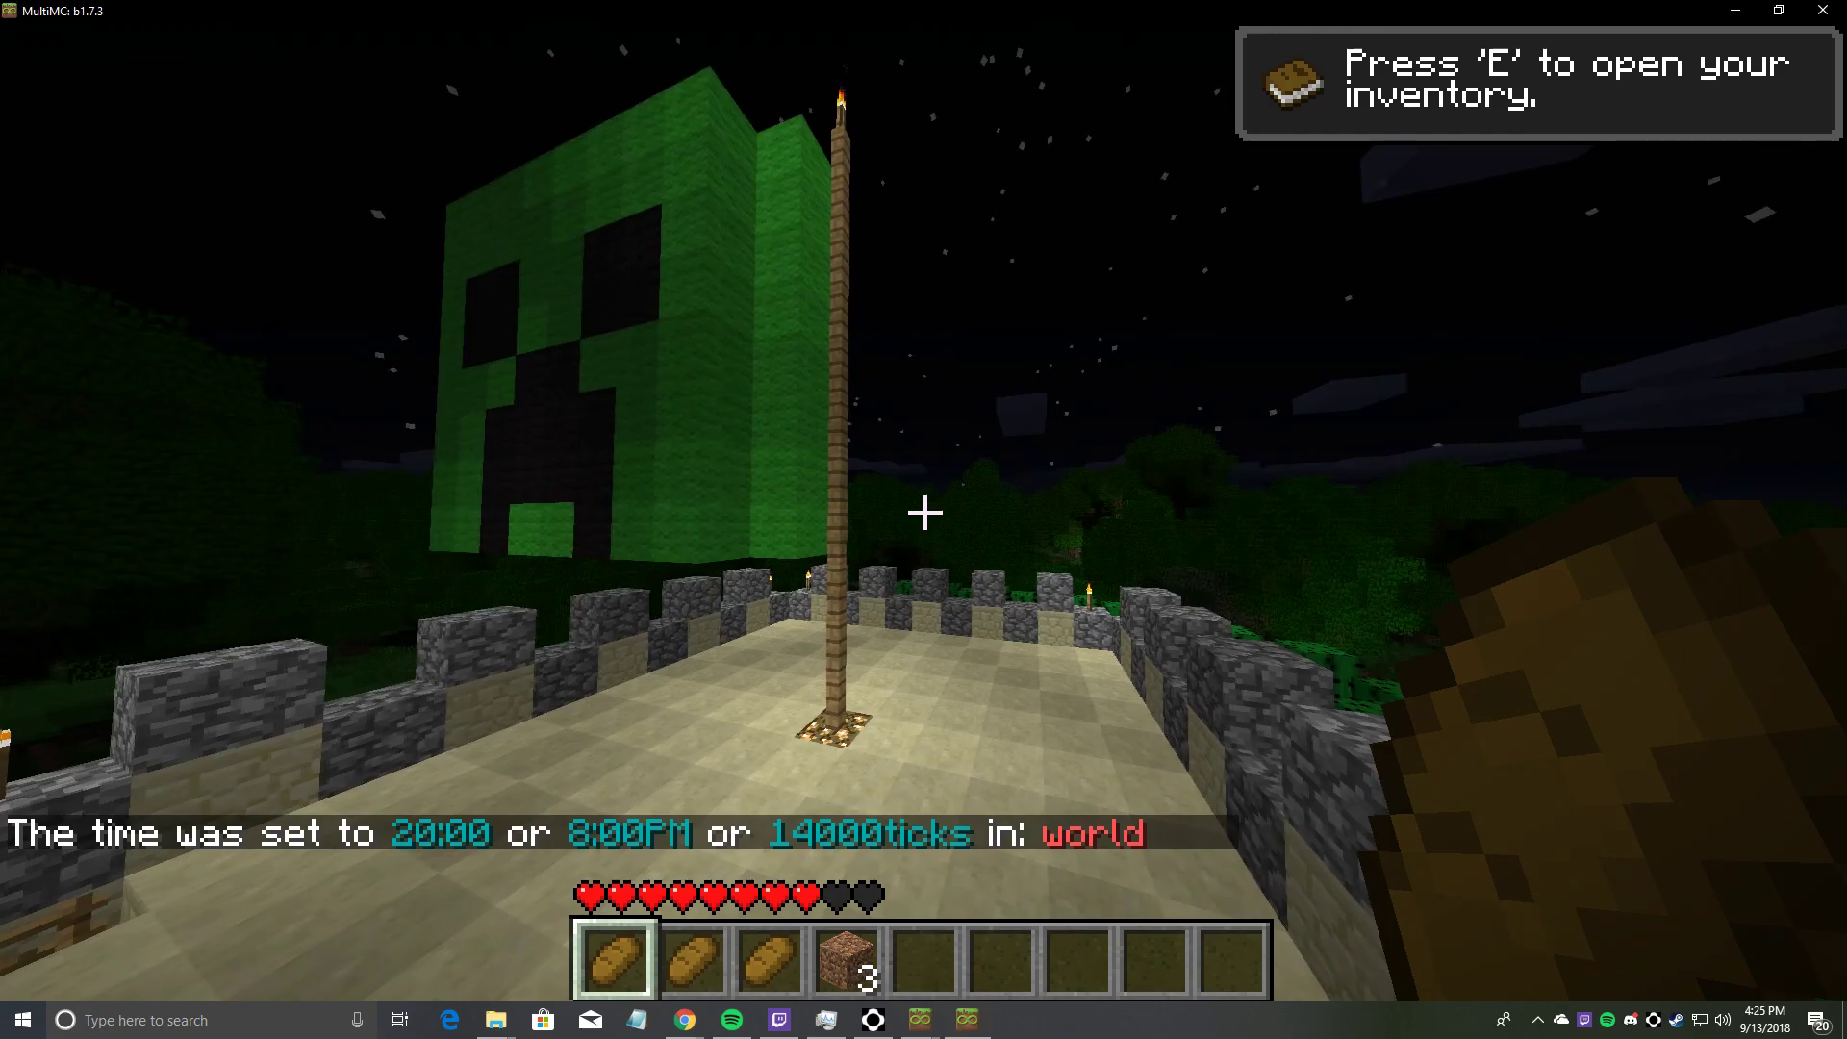
key("Escape")
left_click(893, 616)
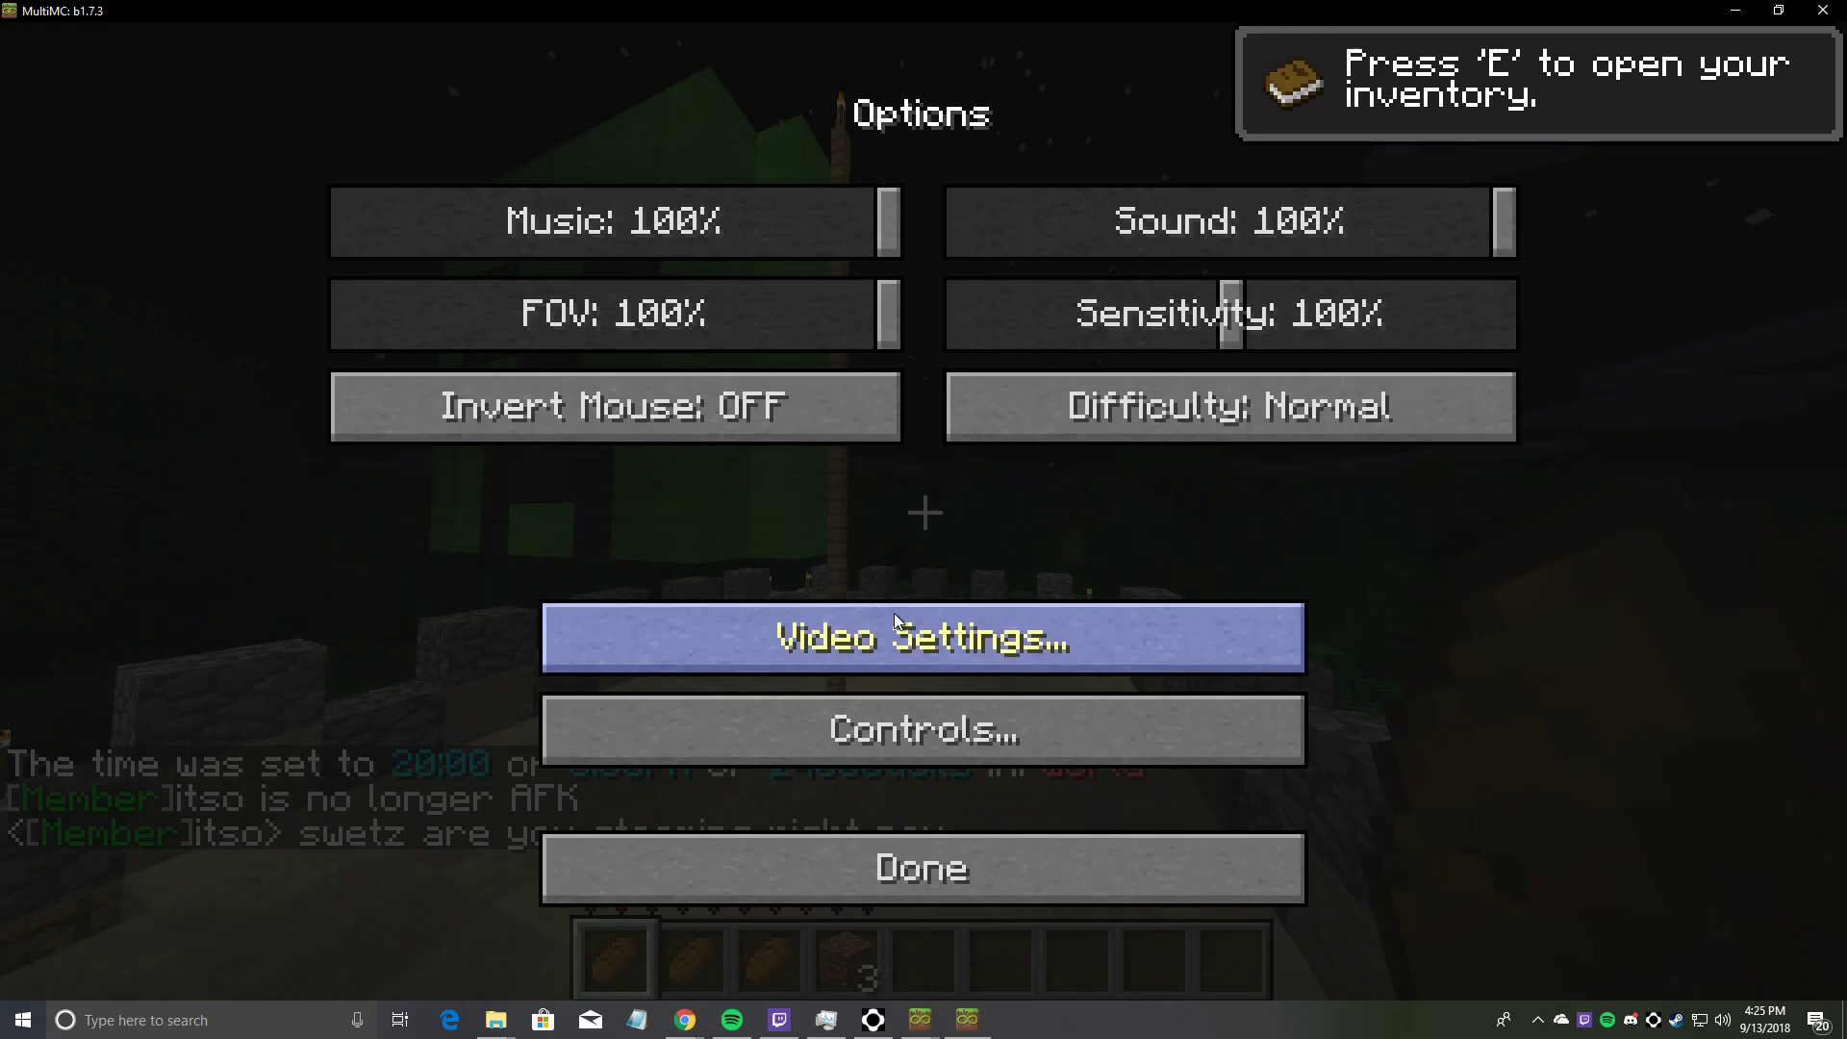
left_click(893, 619)
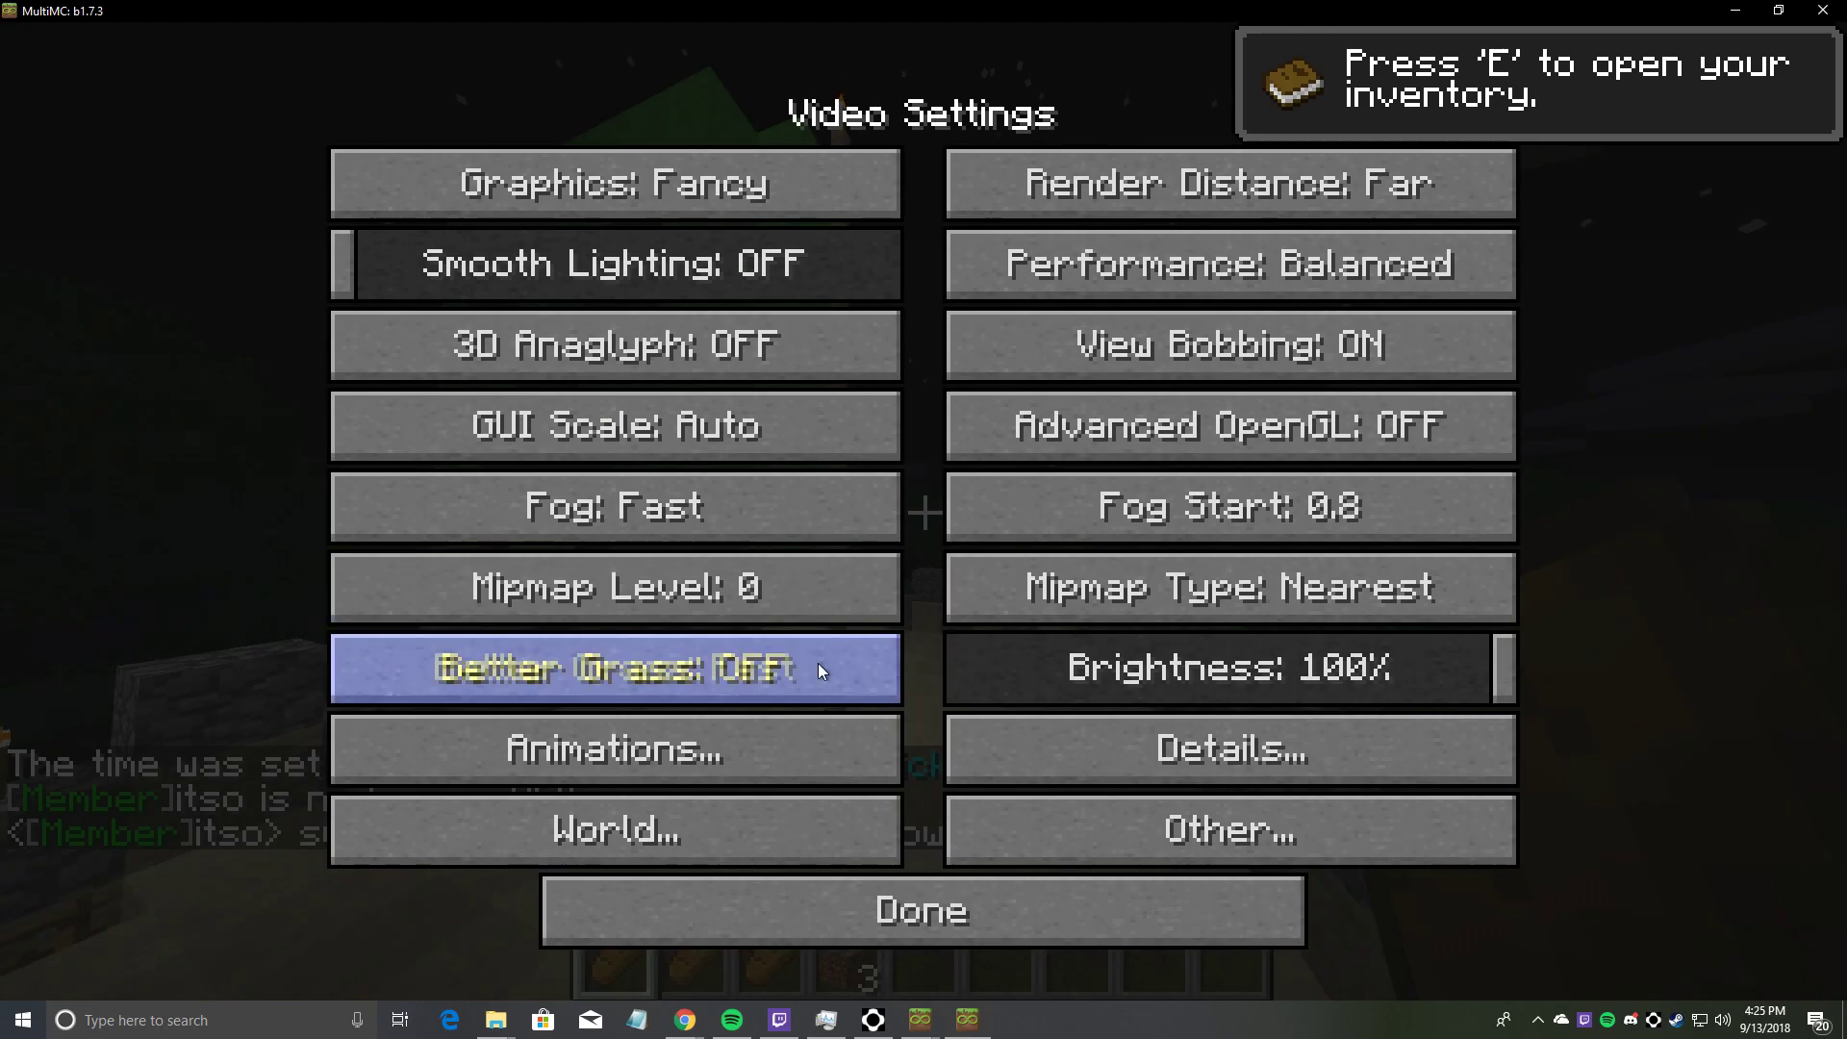
key("Escape")
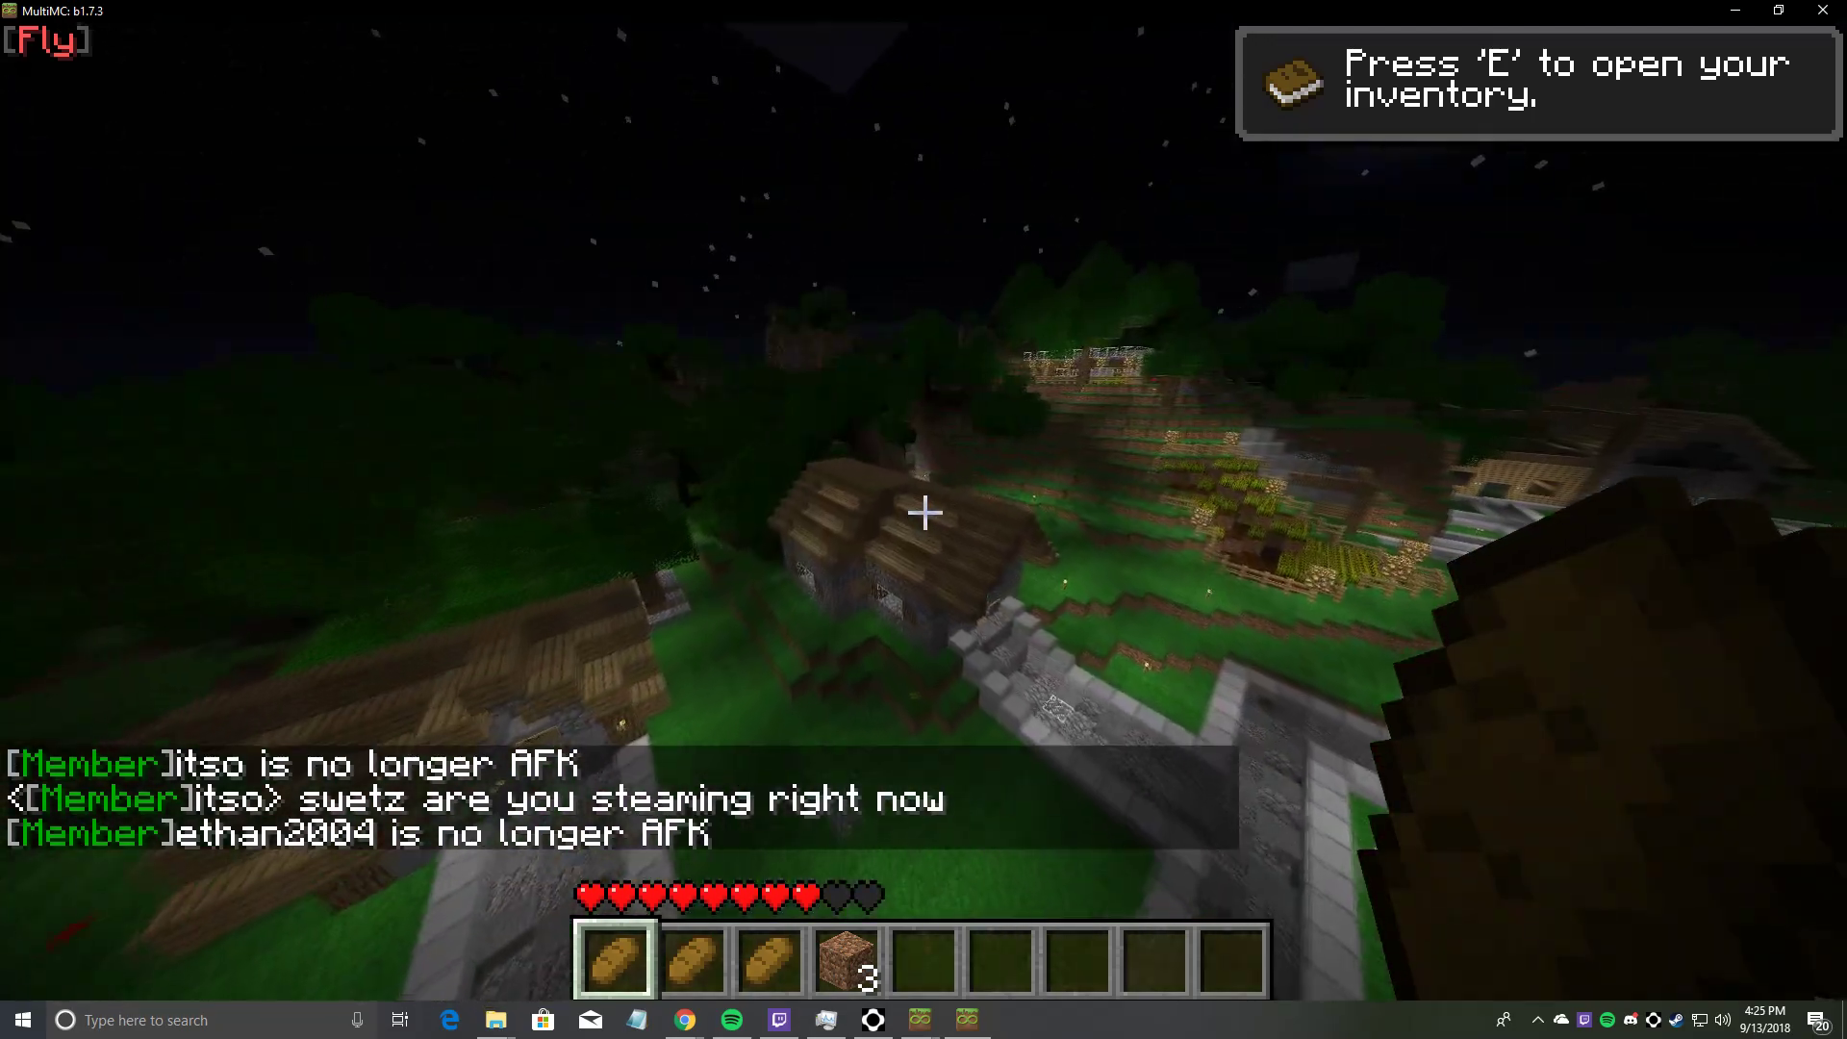
key("Escape")
left_click(921, 621)
left_click(914, 635)
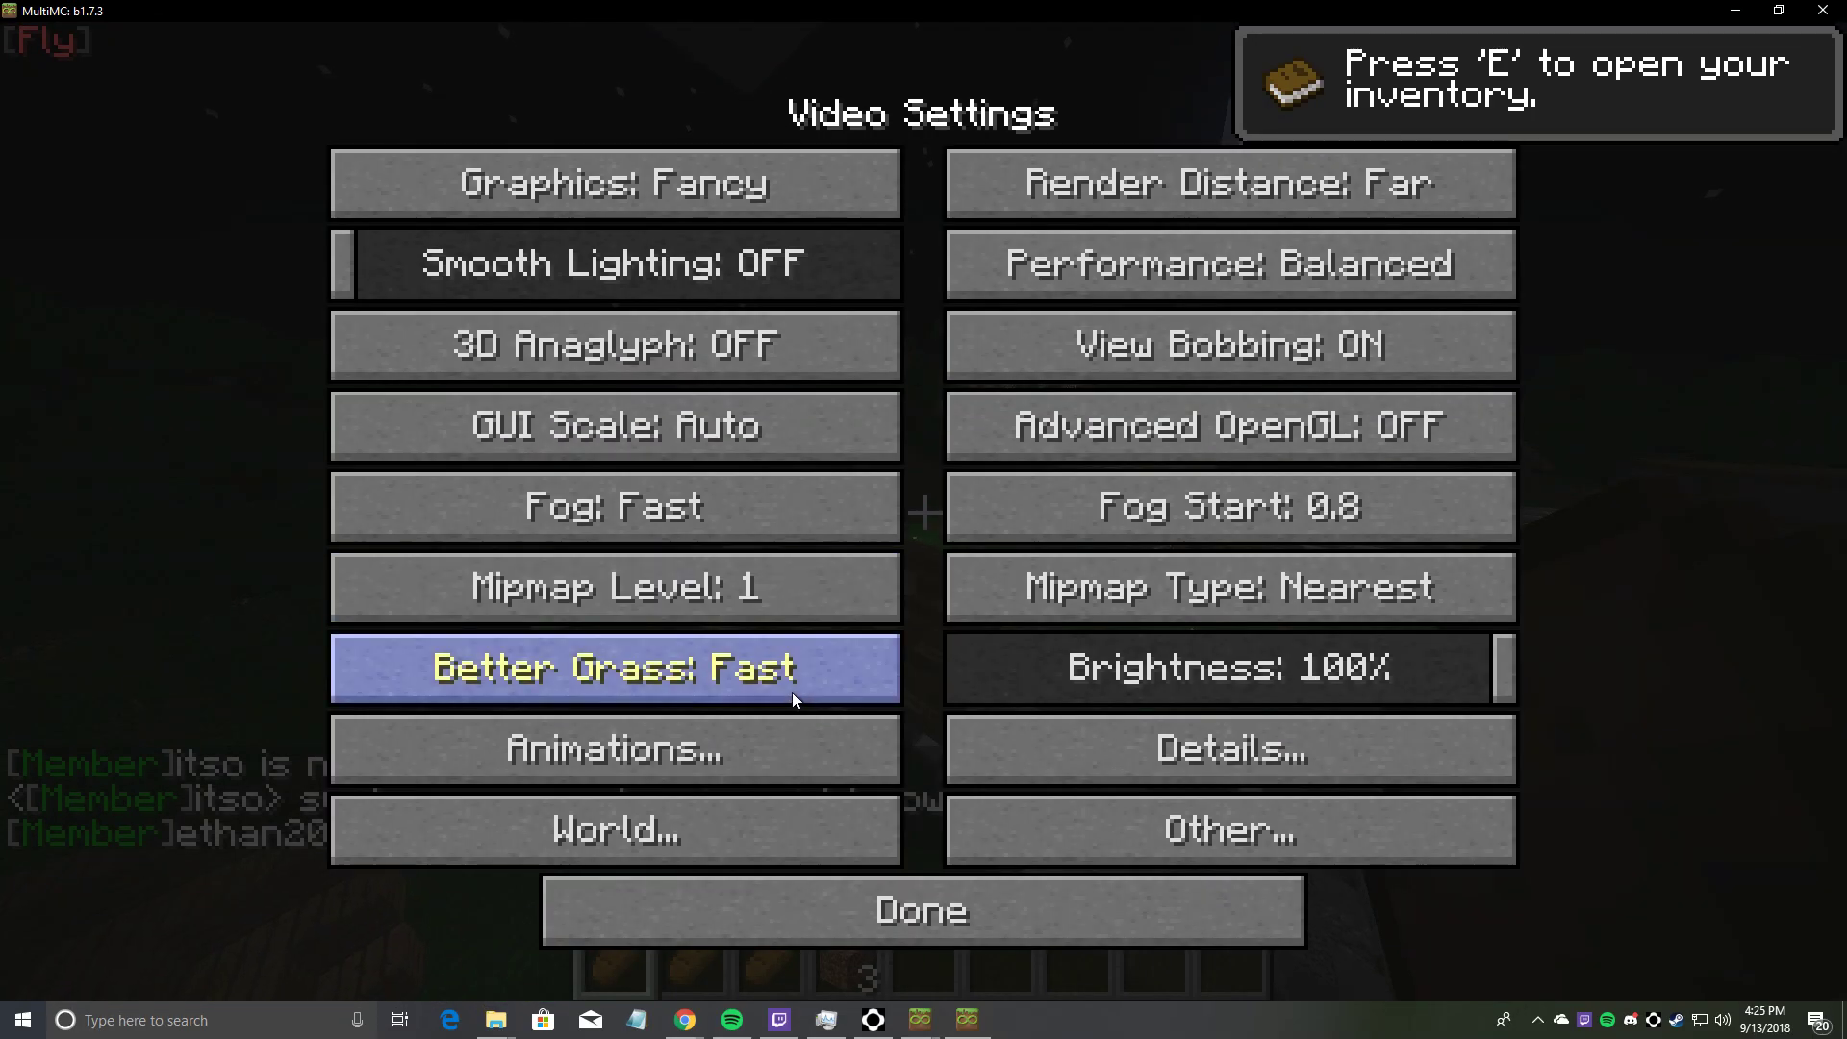
left_click(791, 671)
key("Escape")
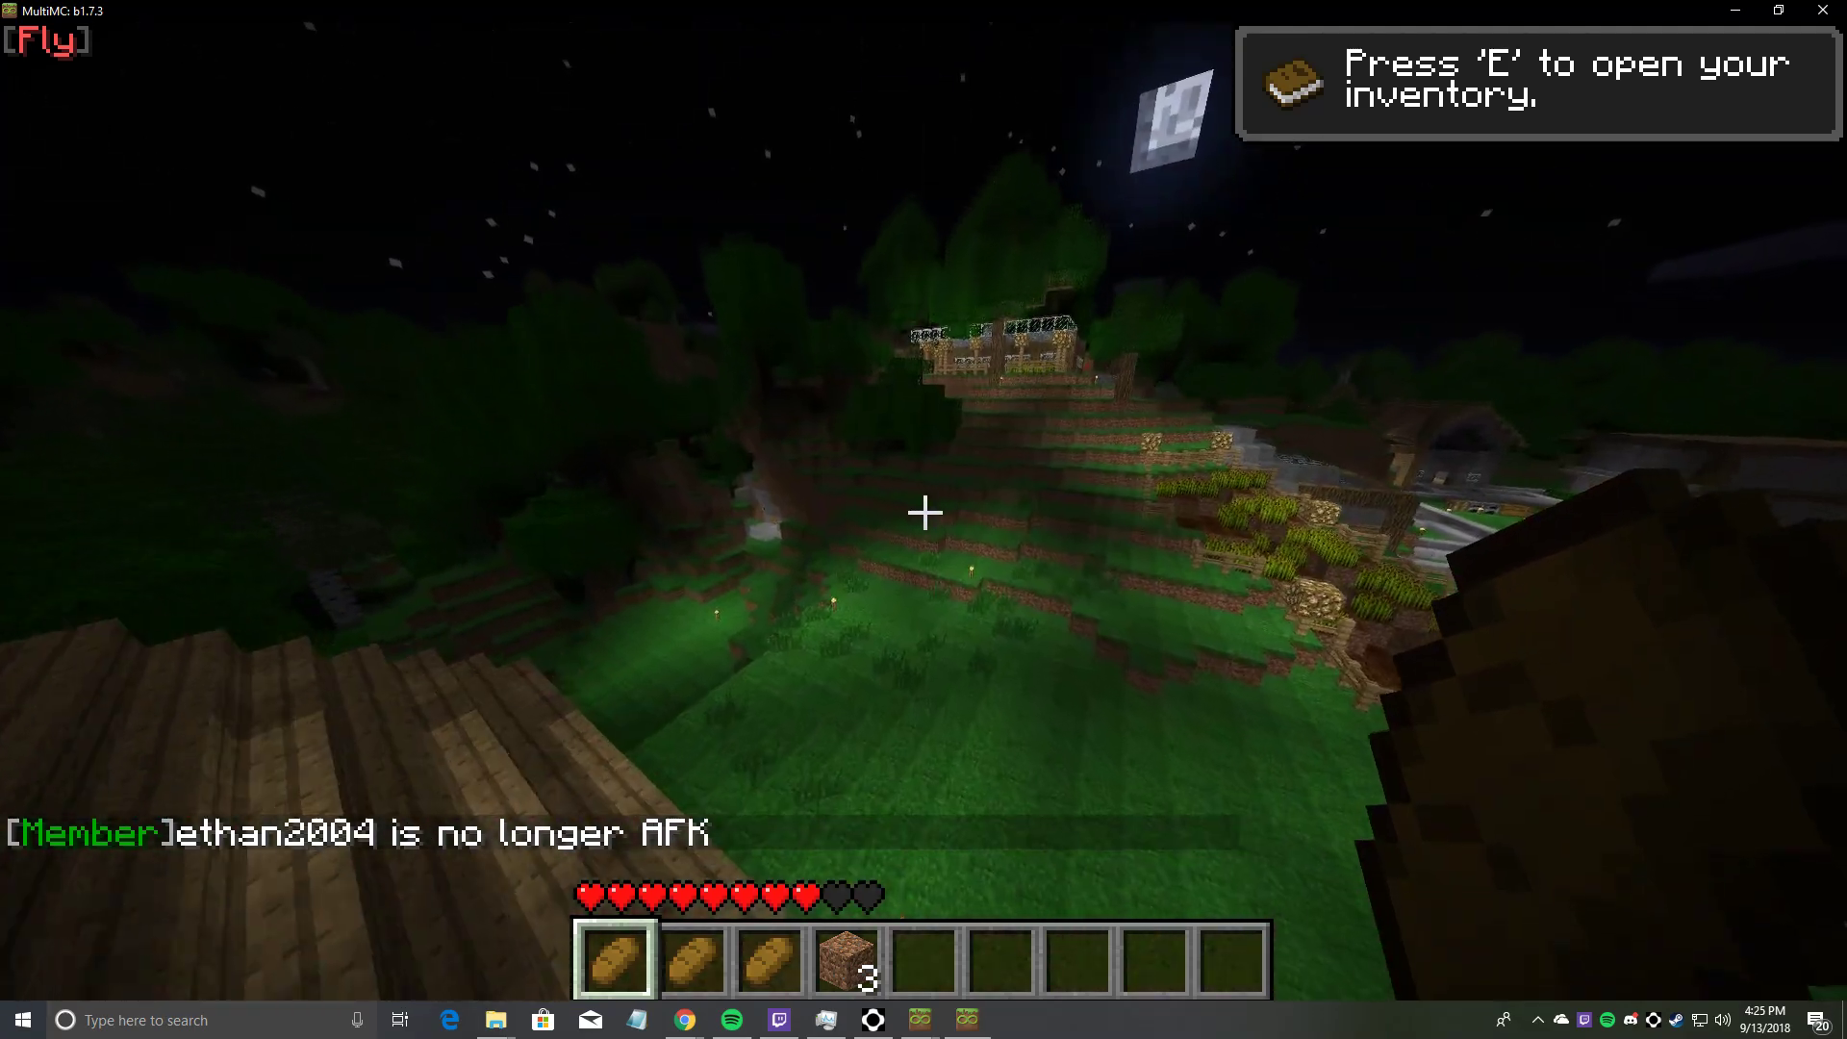
key("Escape")
Turn off Flame Animated in the Animation settings
left_click(909, 611)
left_click(880, 630)
left_click(772, 745)
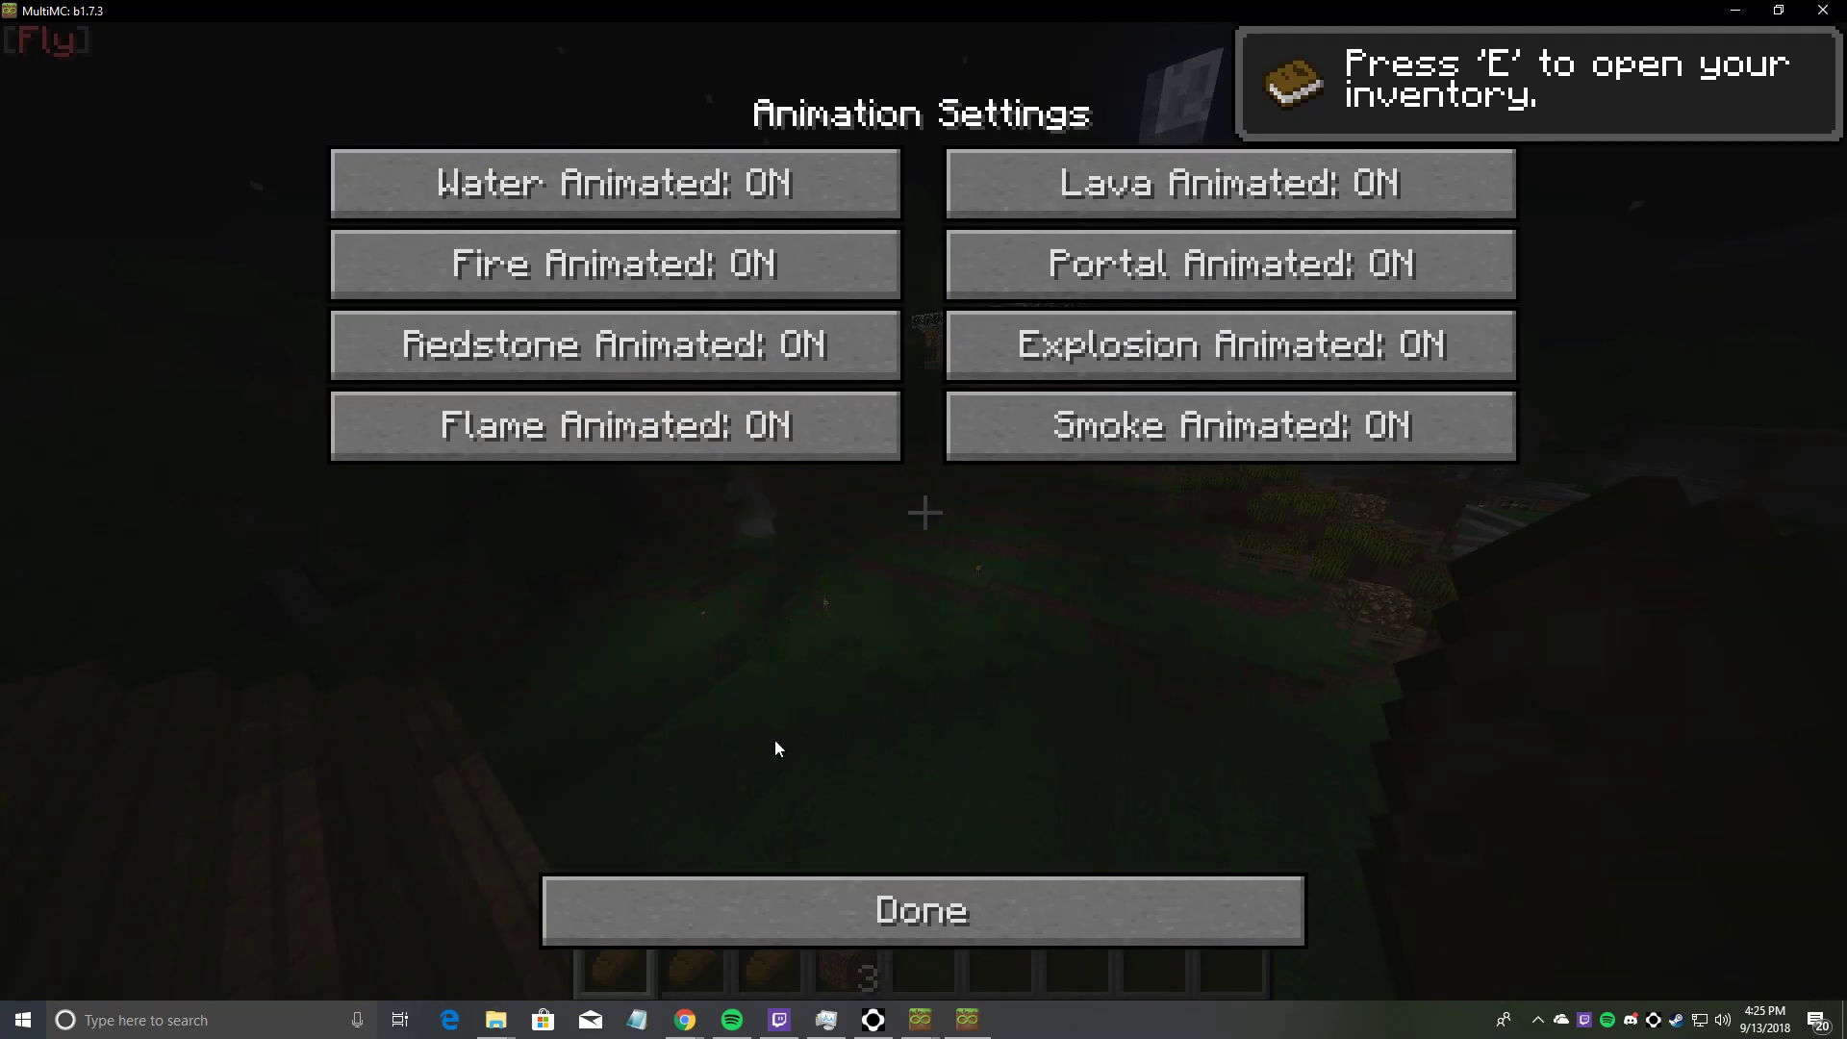
left_click(759, 437)
key("Escape")
Get fire with /i fire and place it on the grass
key("t")
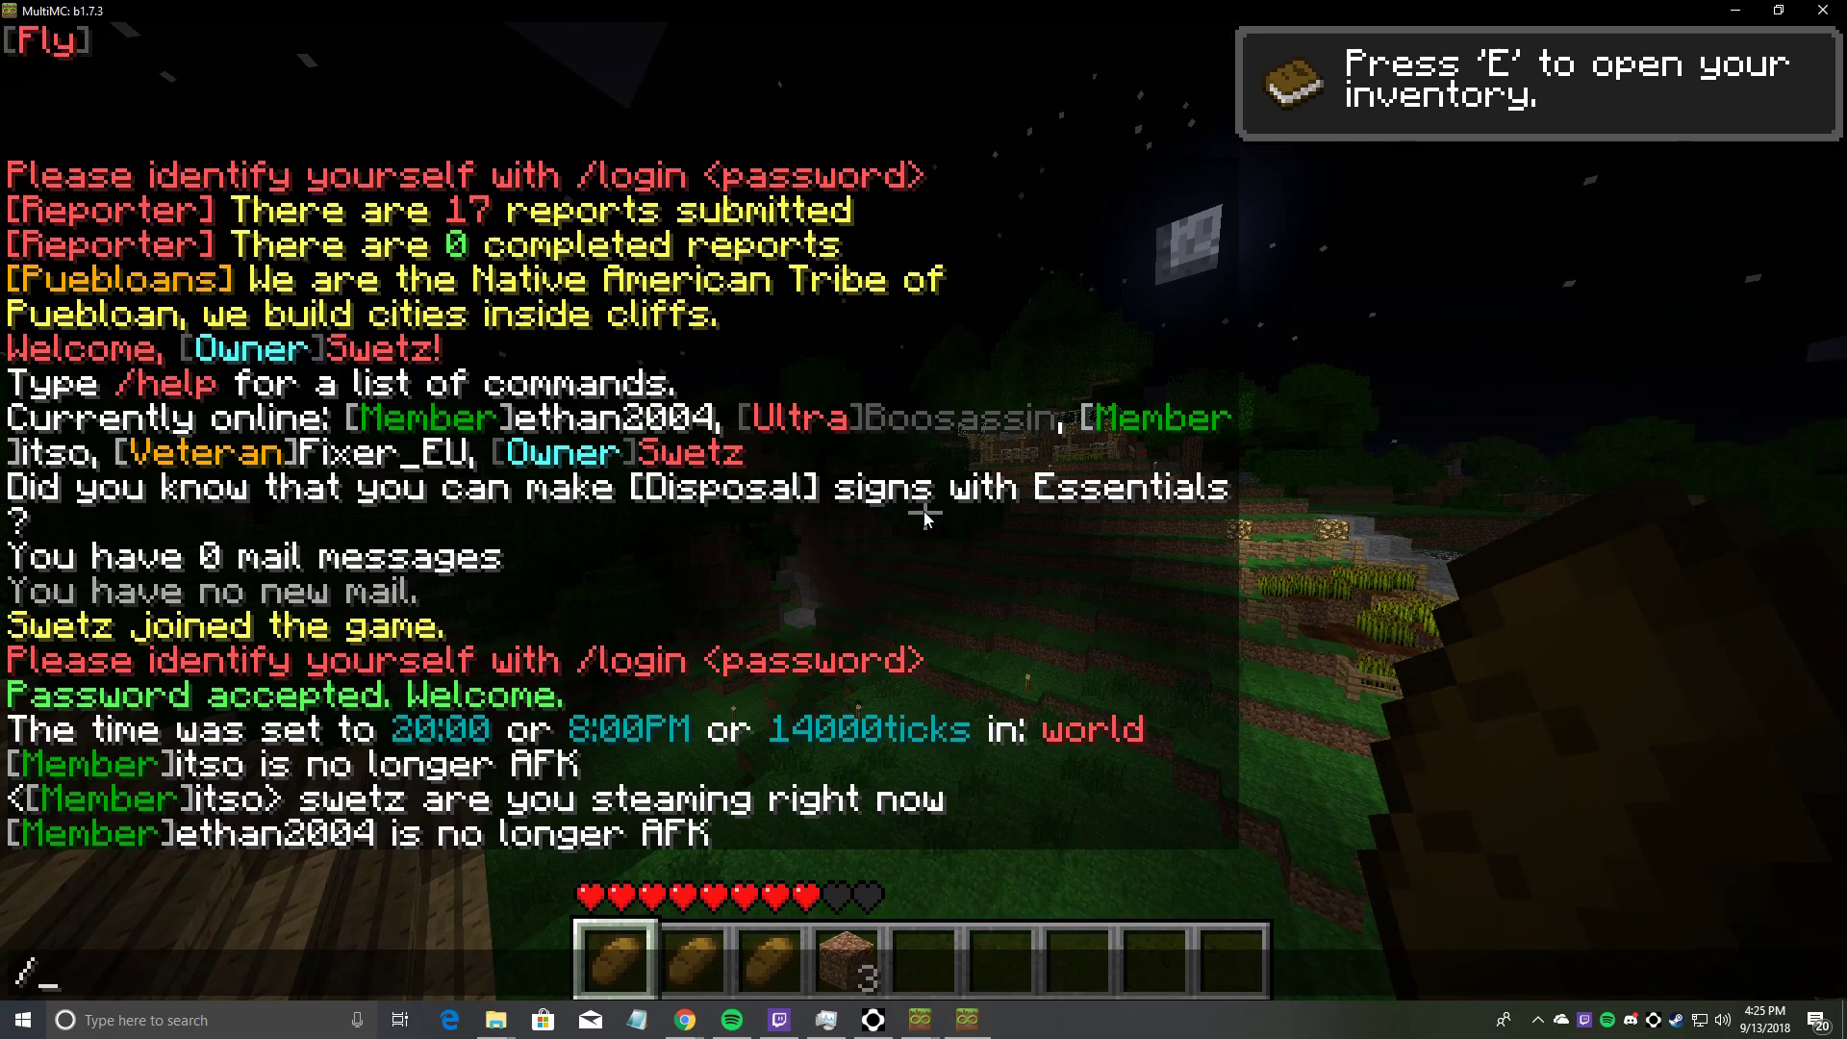
type("/i fire")
key("Return")
key("5")
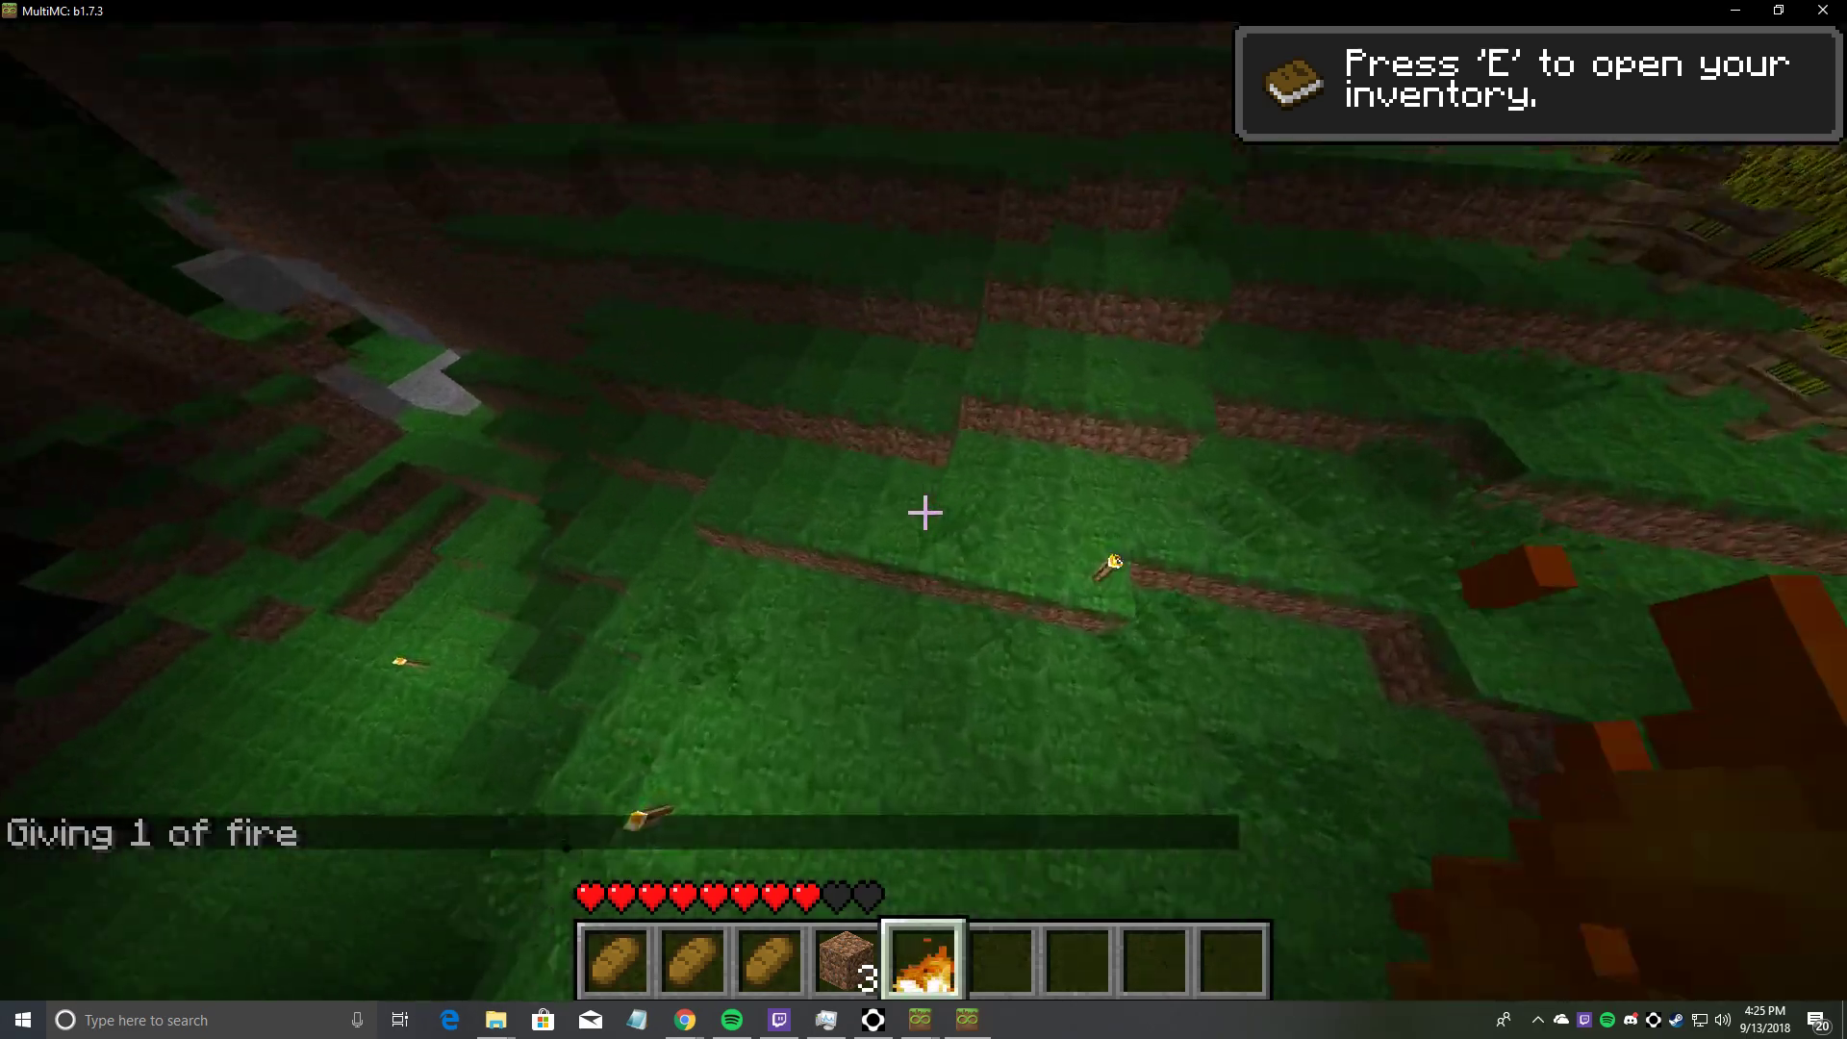
right_click(923, 511)
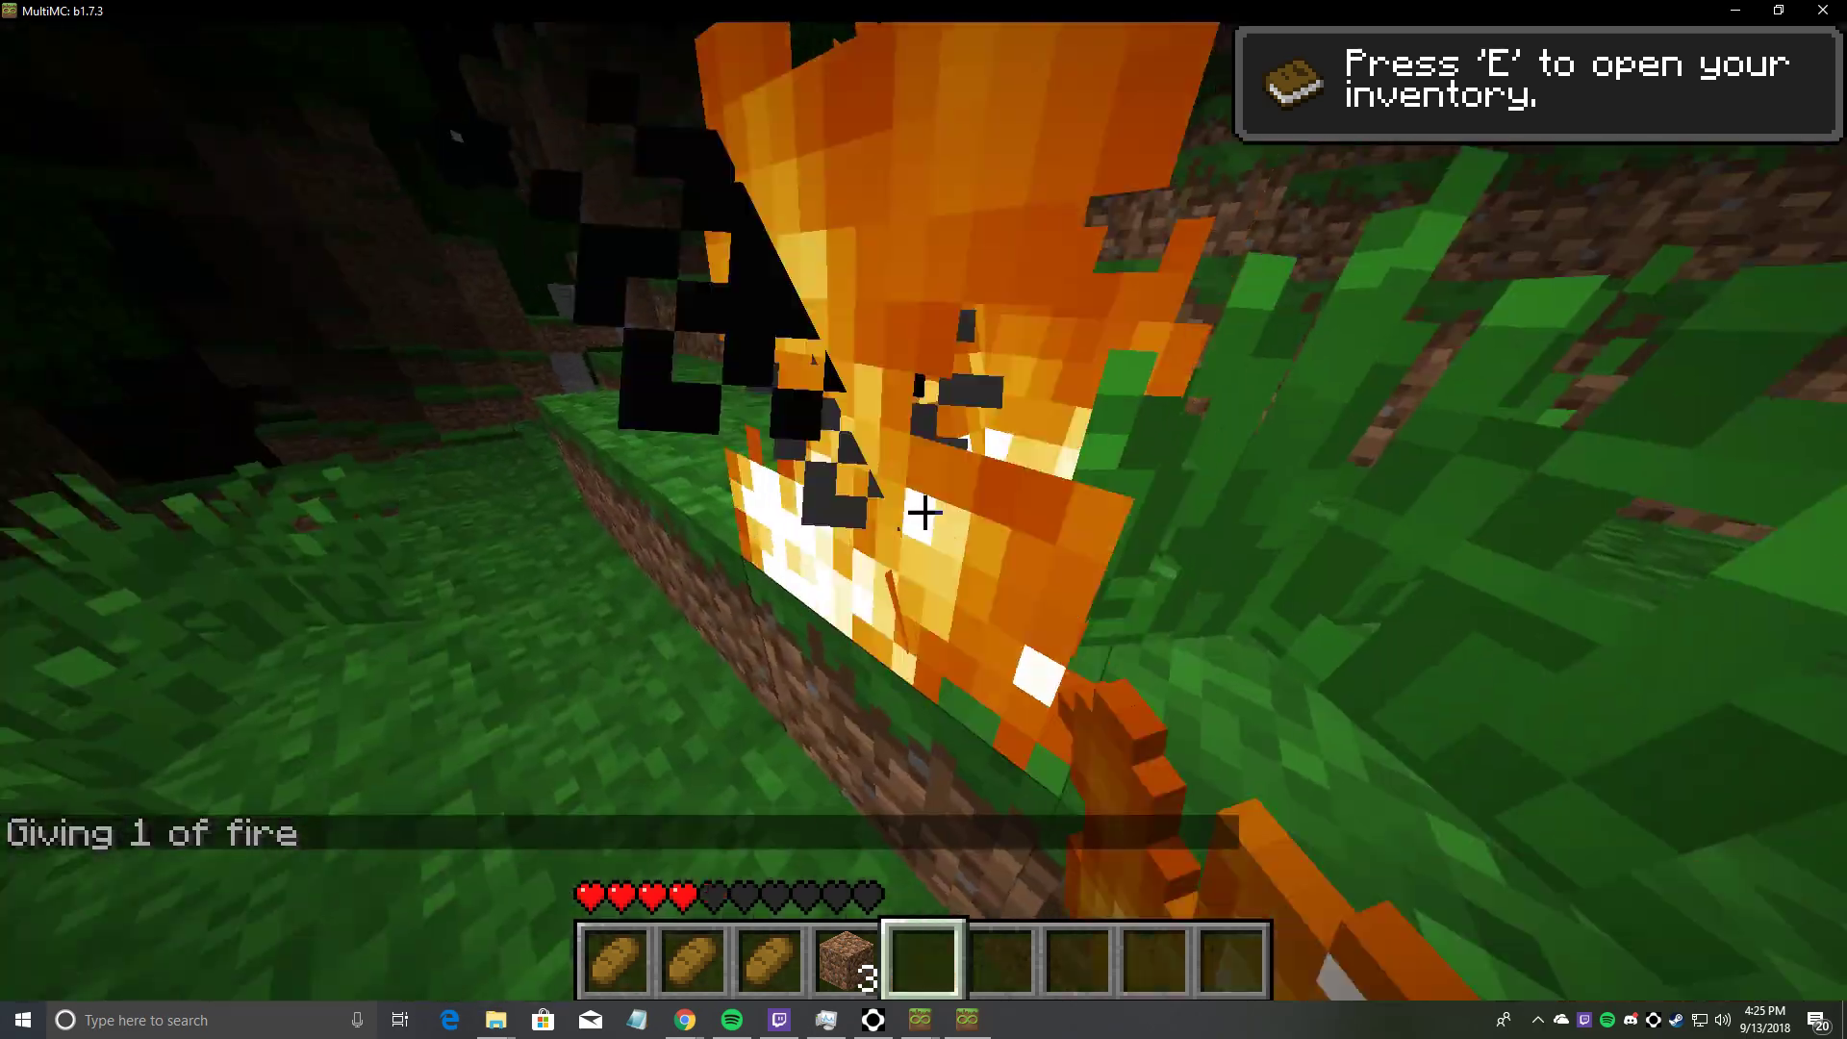
Turn off Fire Animated in the Animation settings
key("Escape")
left_click(871, 606)
left_click(860, 623)
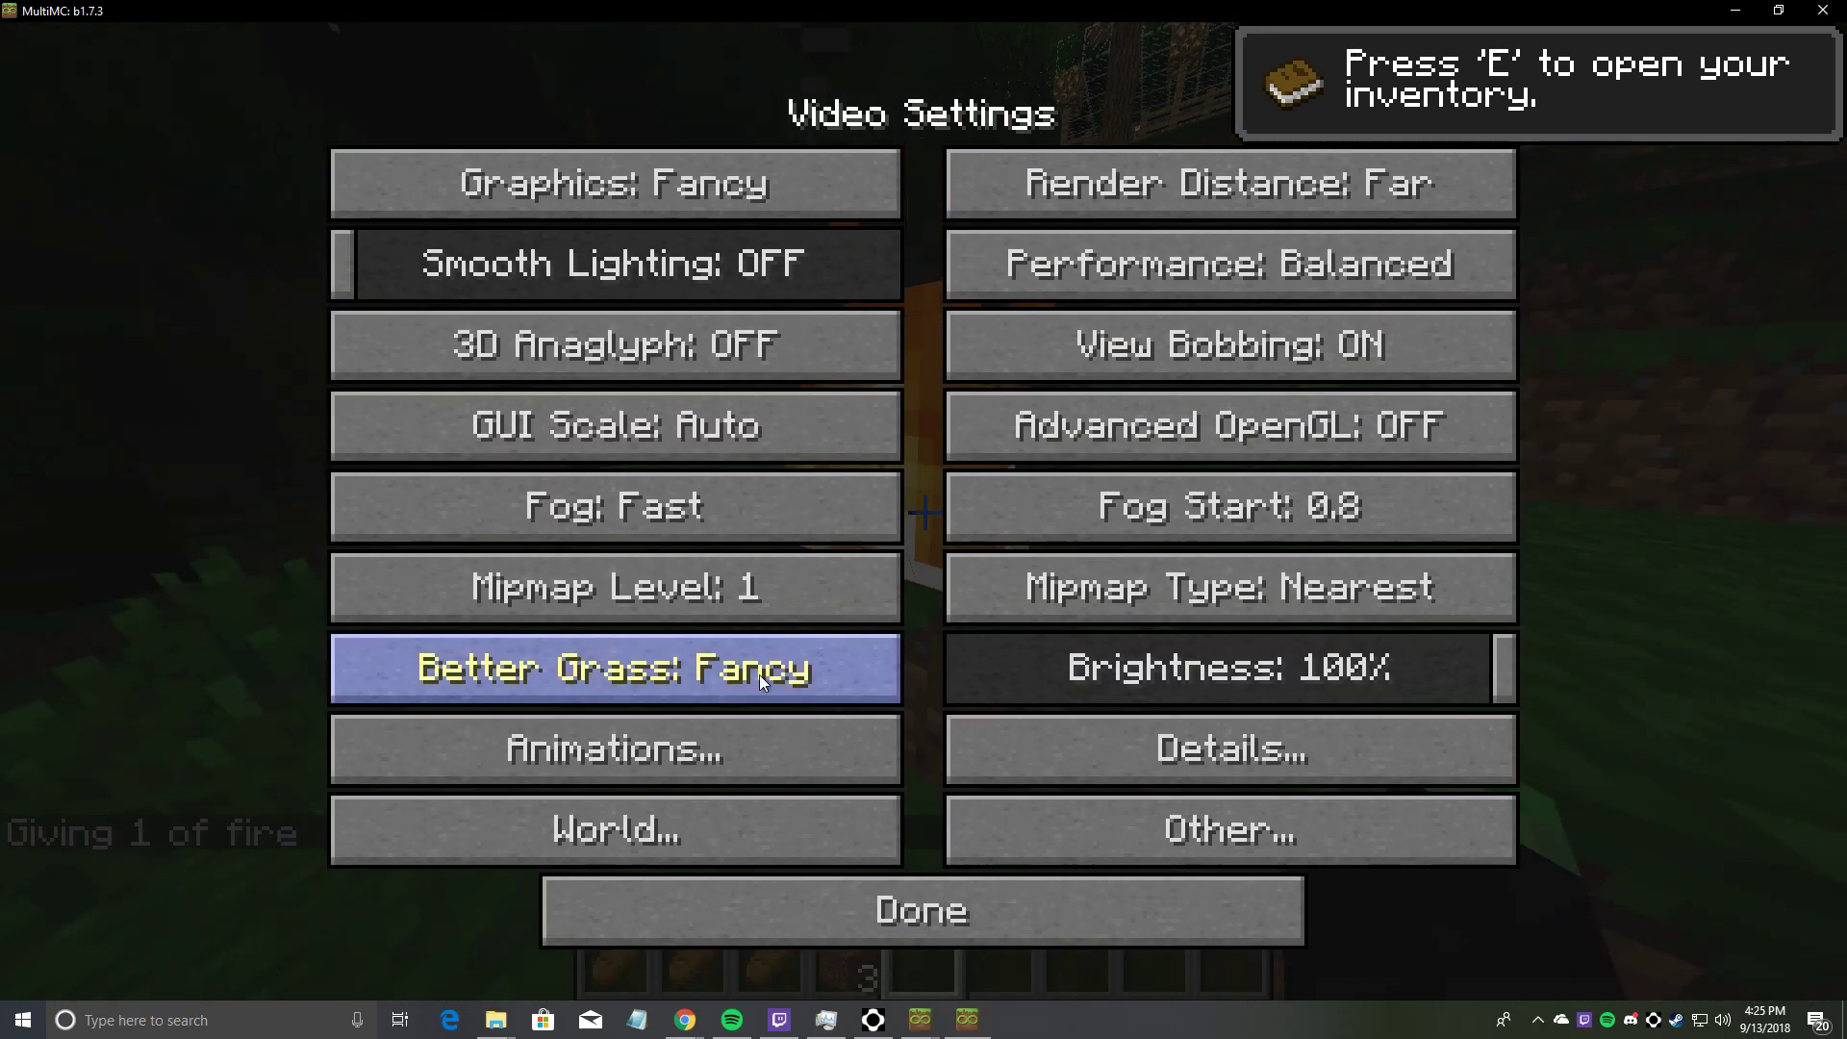
left_click(713, 770)
left_click(615, 267)
key("Escape")
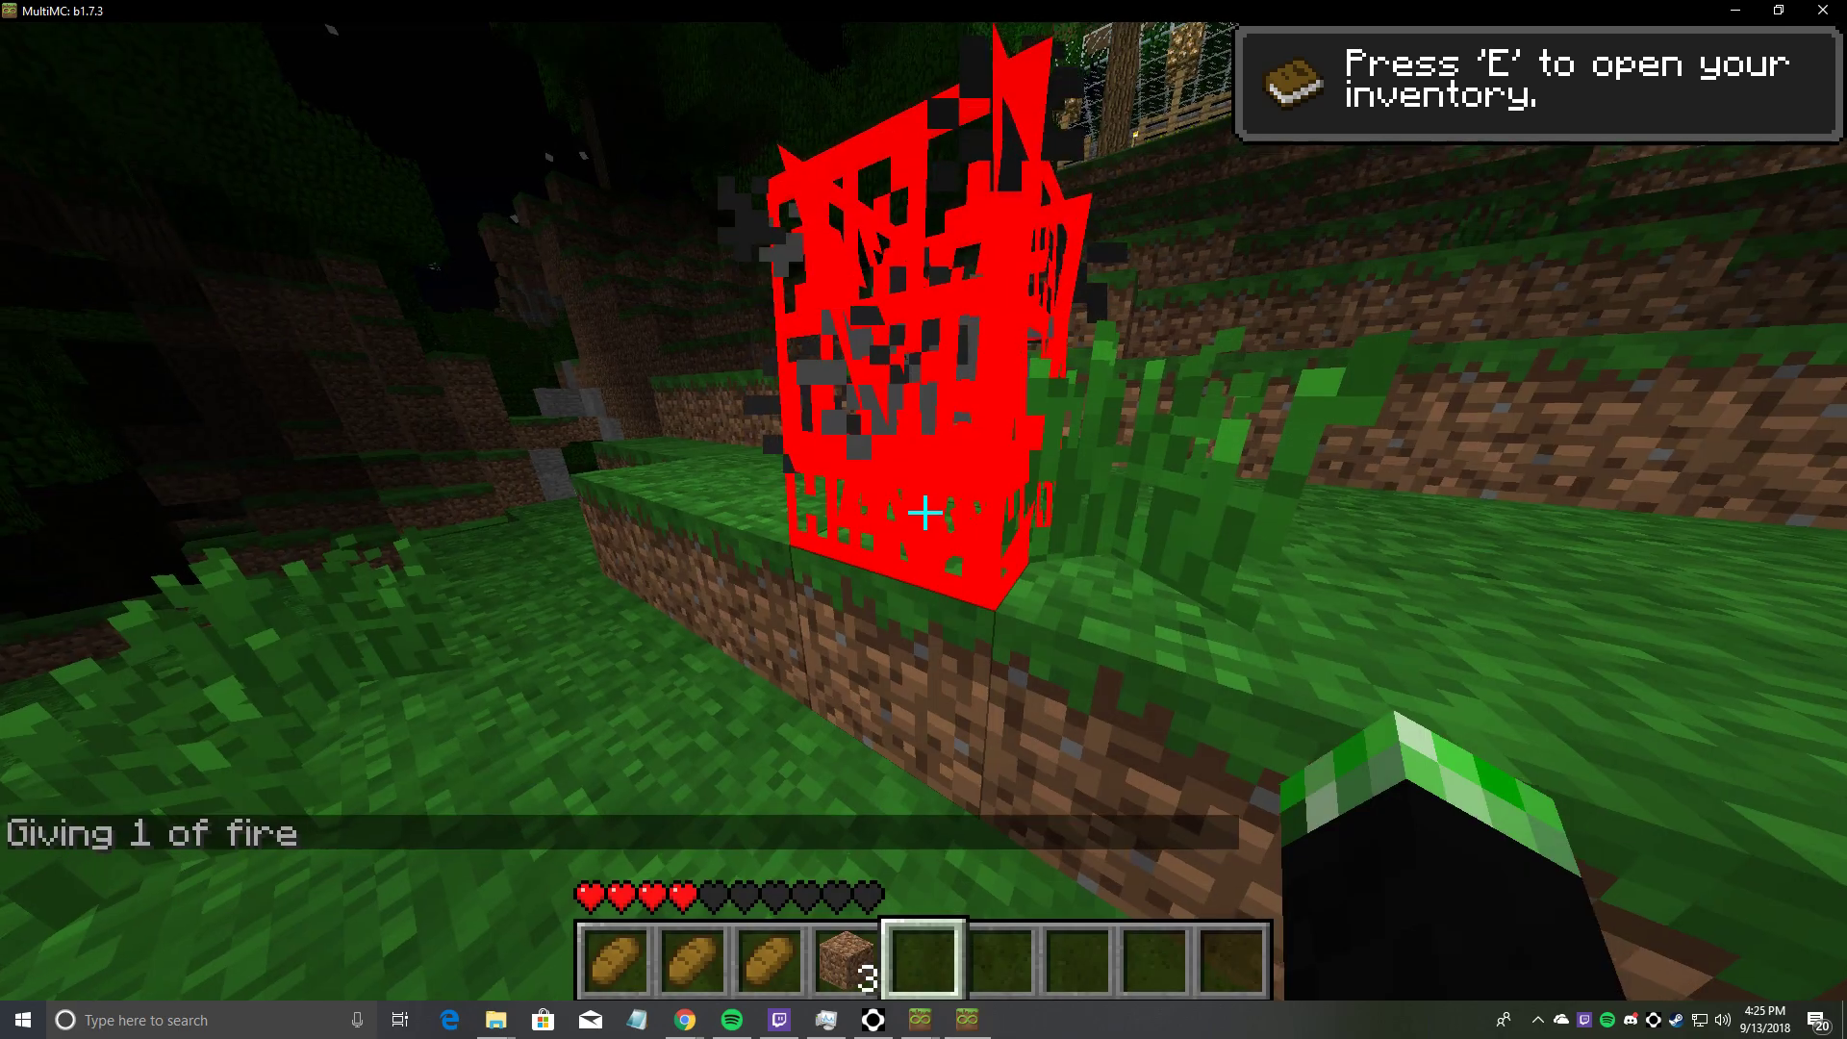
Walk around and toward the burning fire to observe it, then pause
key("a")
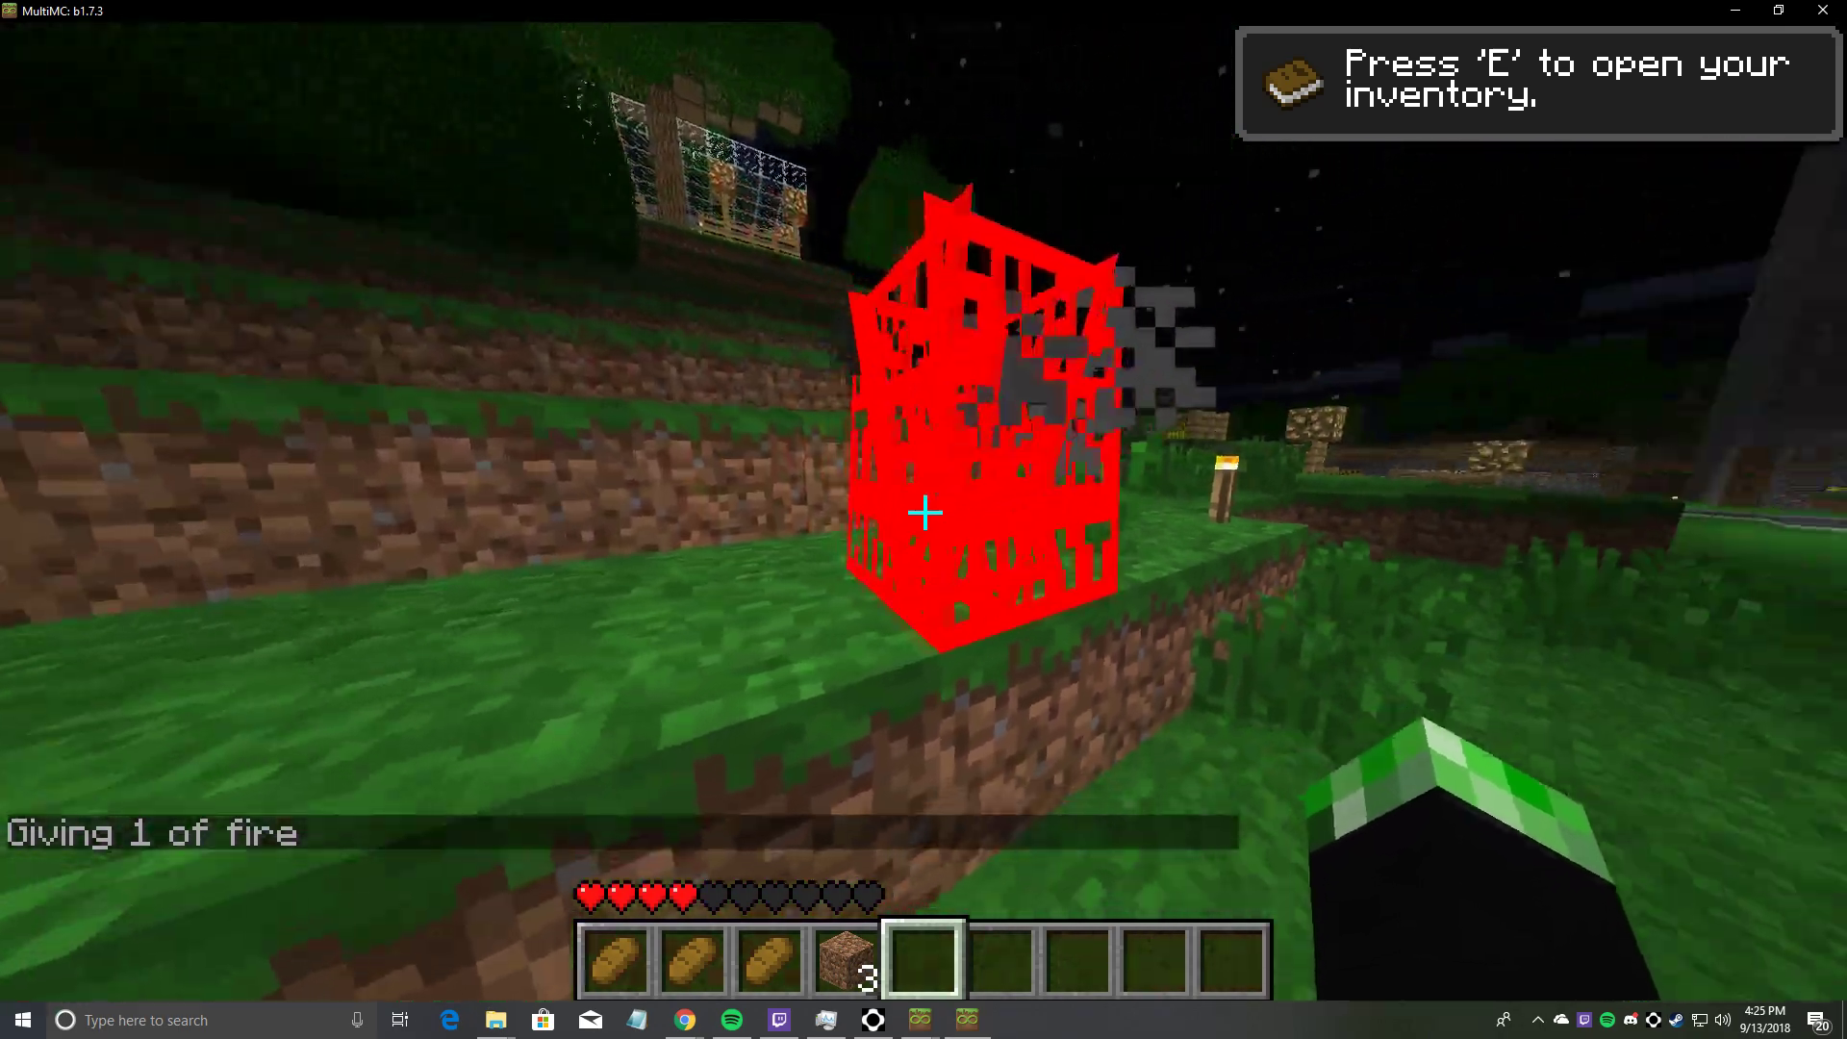
key("w")
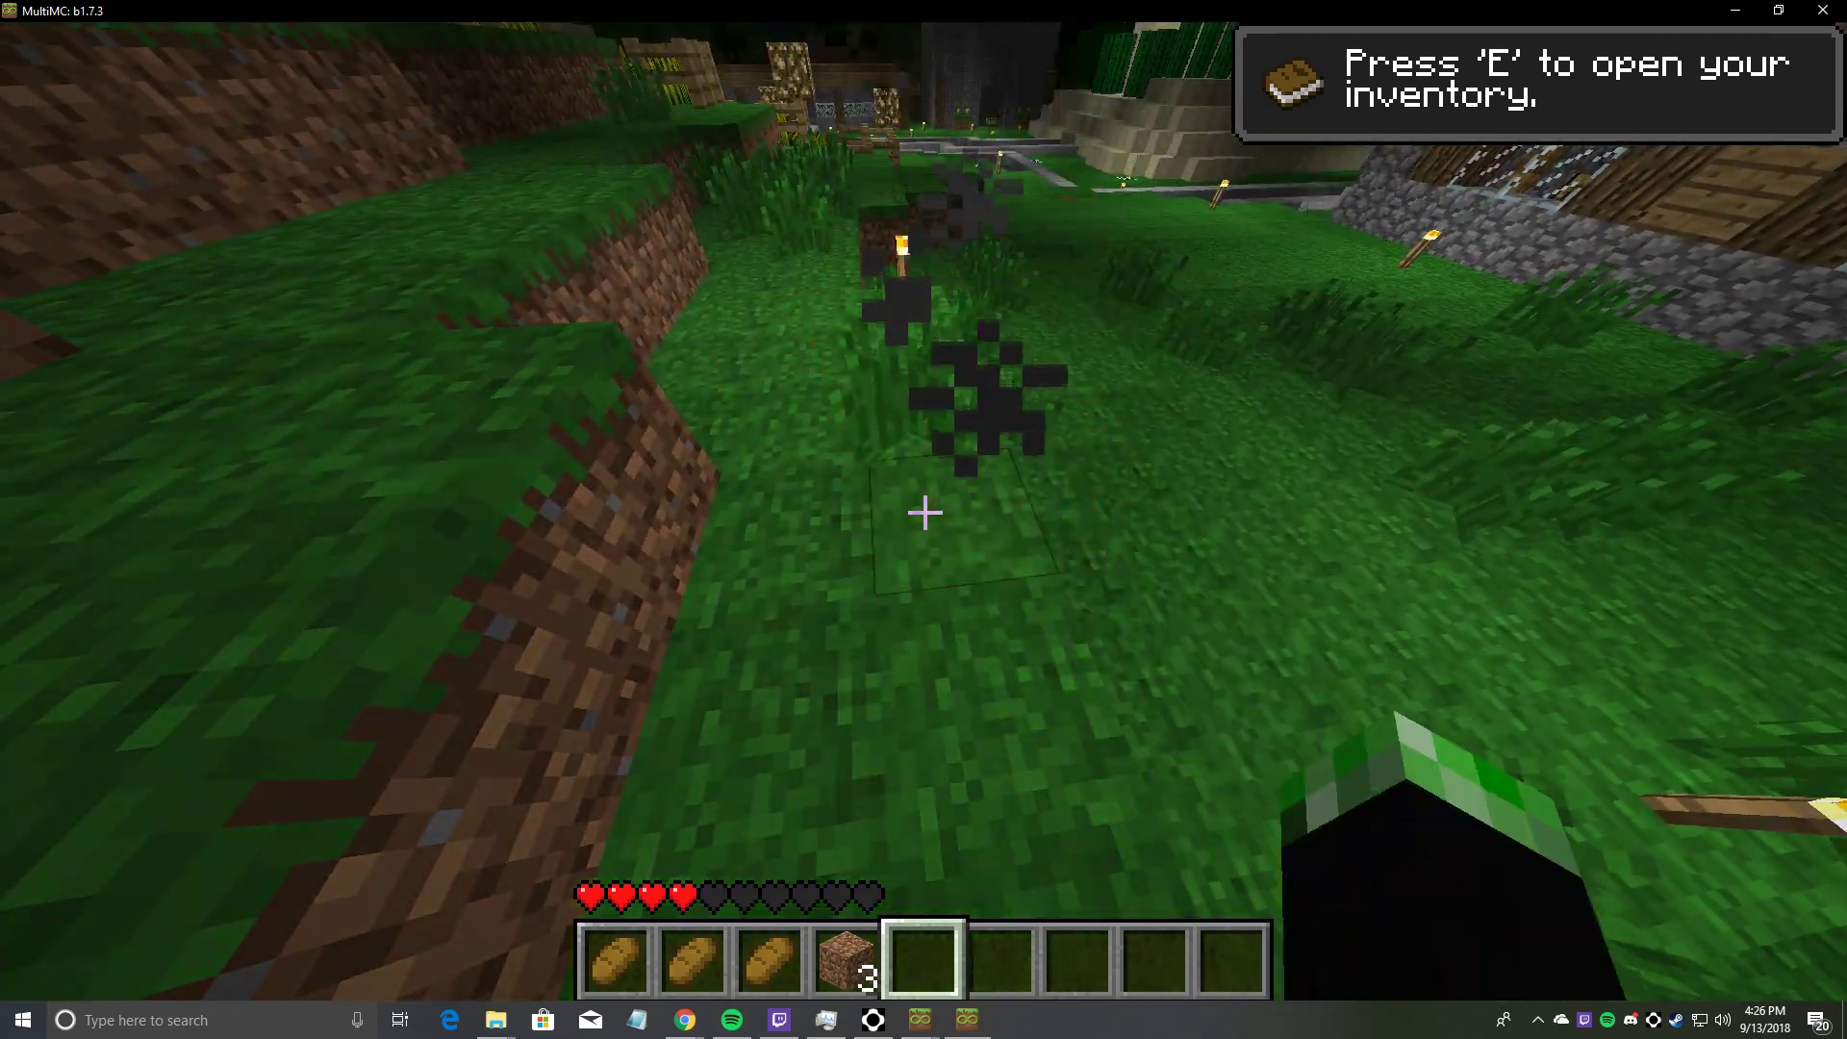
key("Escape")
In Details video settings, turn Sky off and set Water and Clouds to Fast, then resume
left_click(919, 608)
left_click(923, 635)
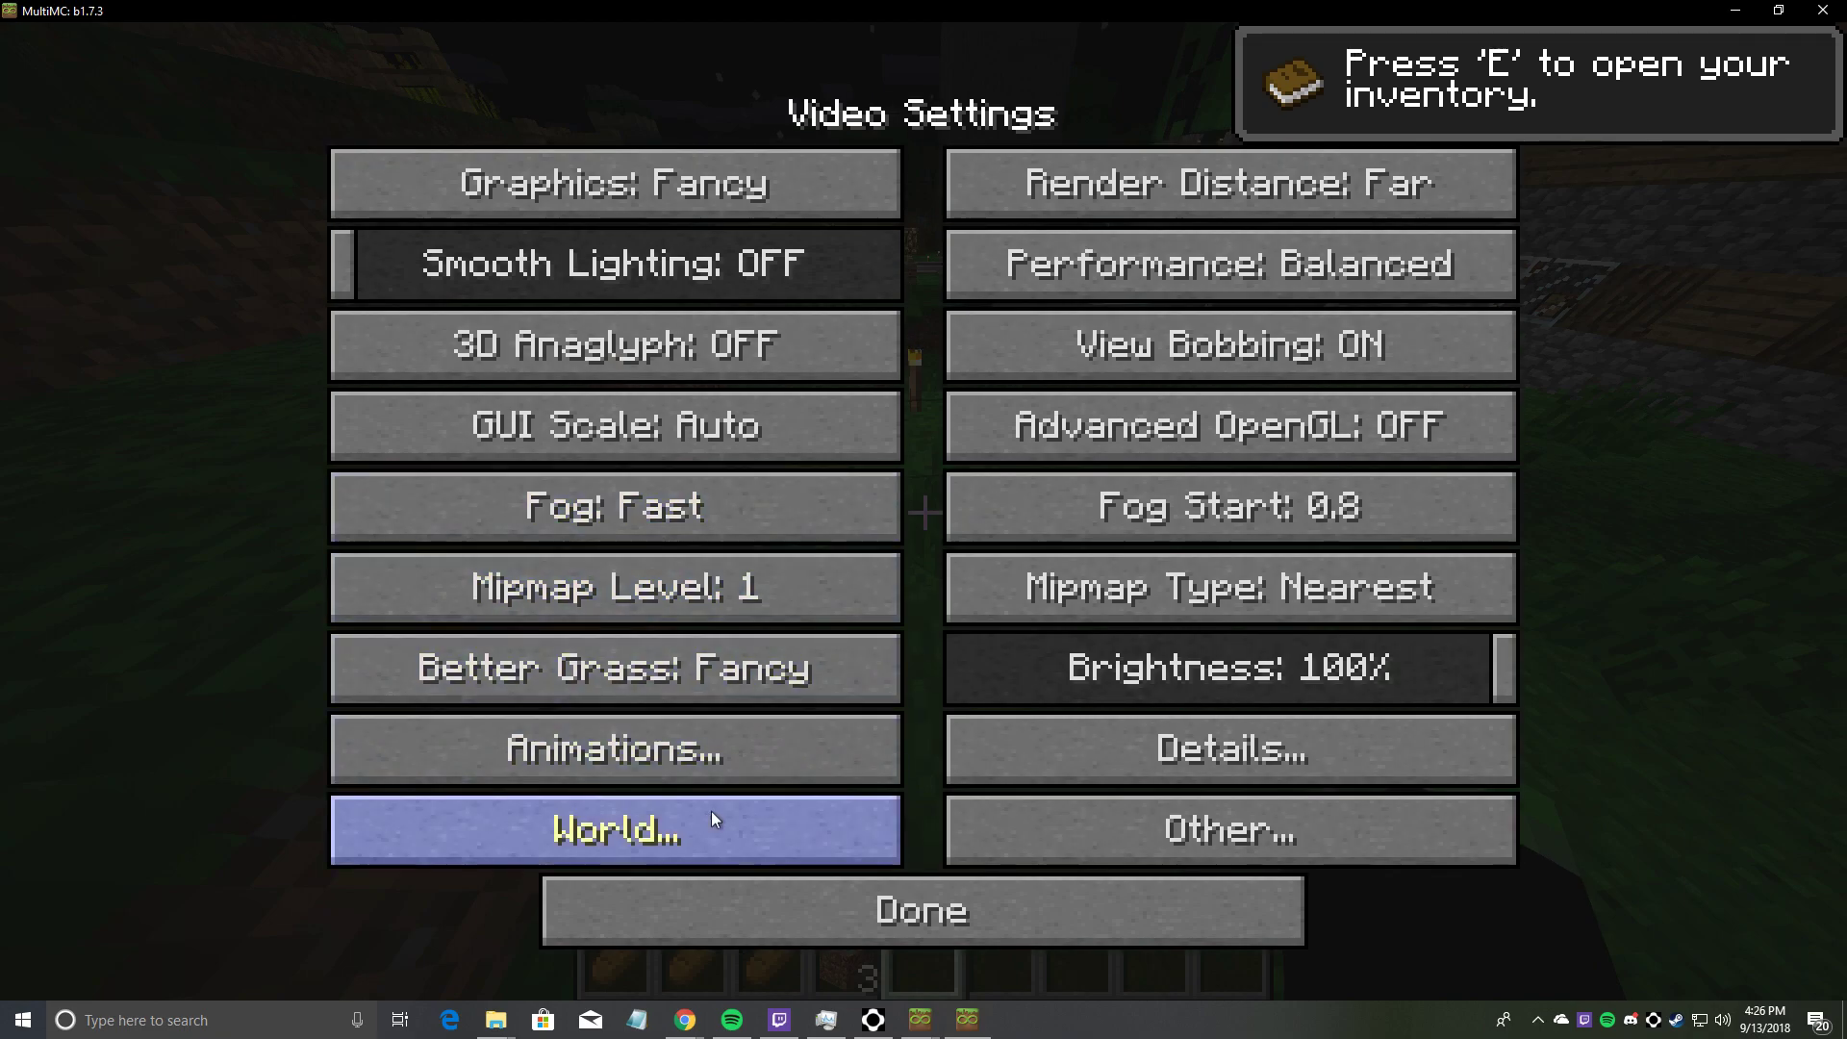
left_click(1231, 748)
left_click(673, 426)
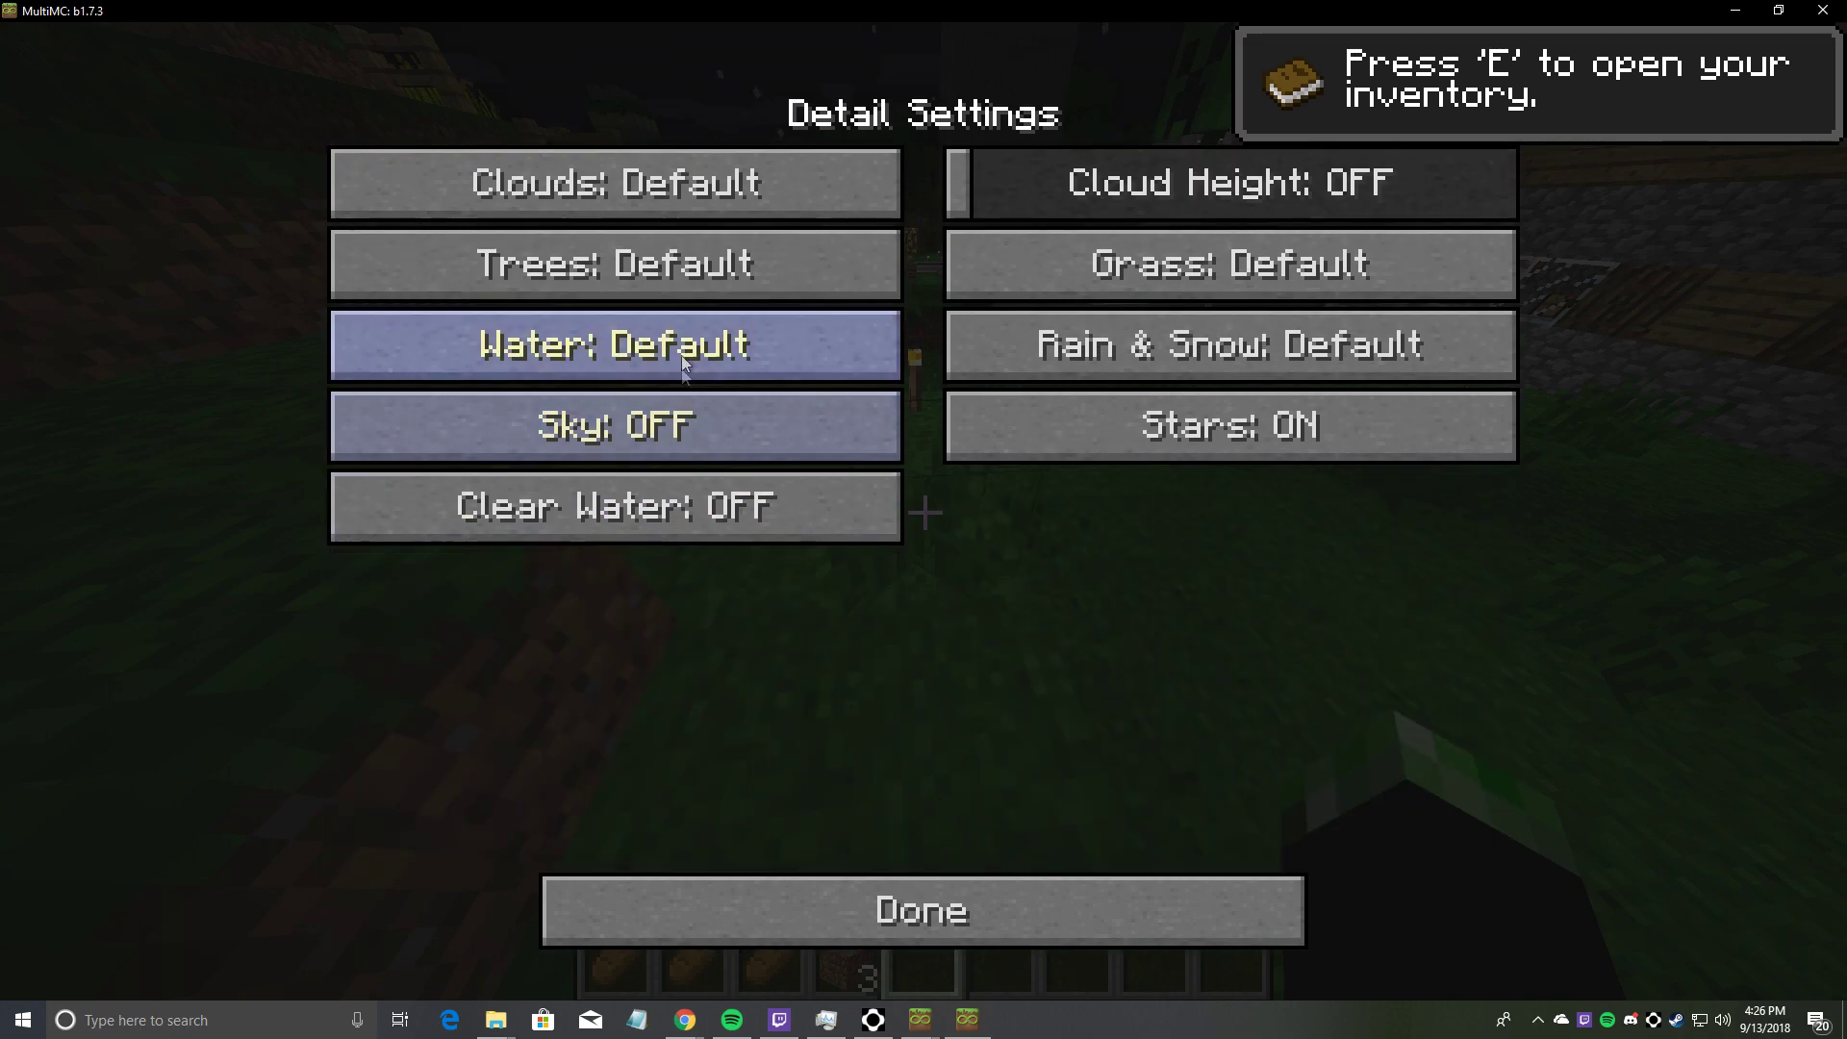
left_click(681, 355)
left_click(660, 186)
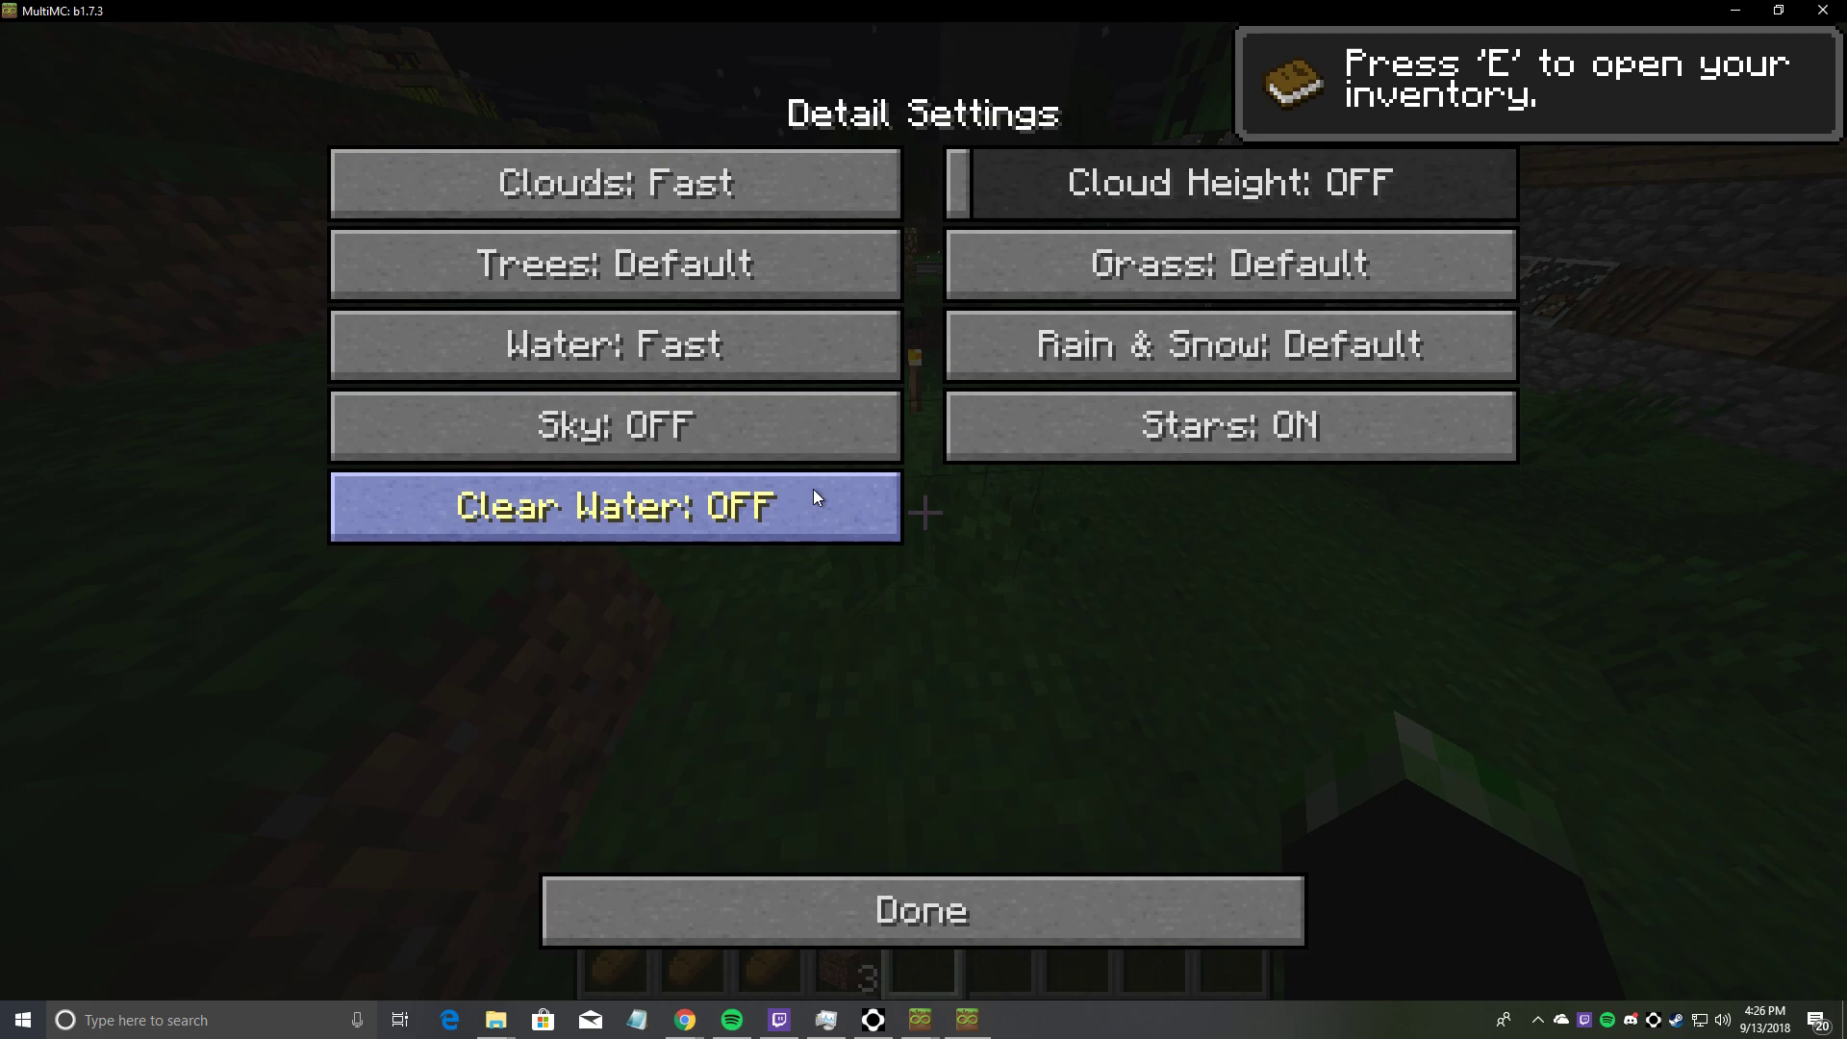
key("Escape")
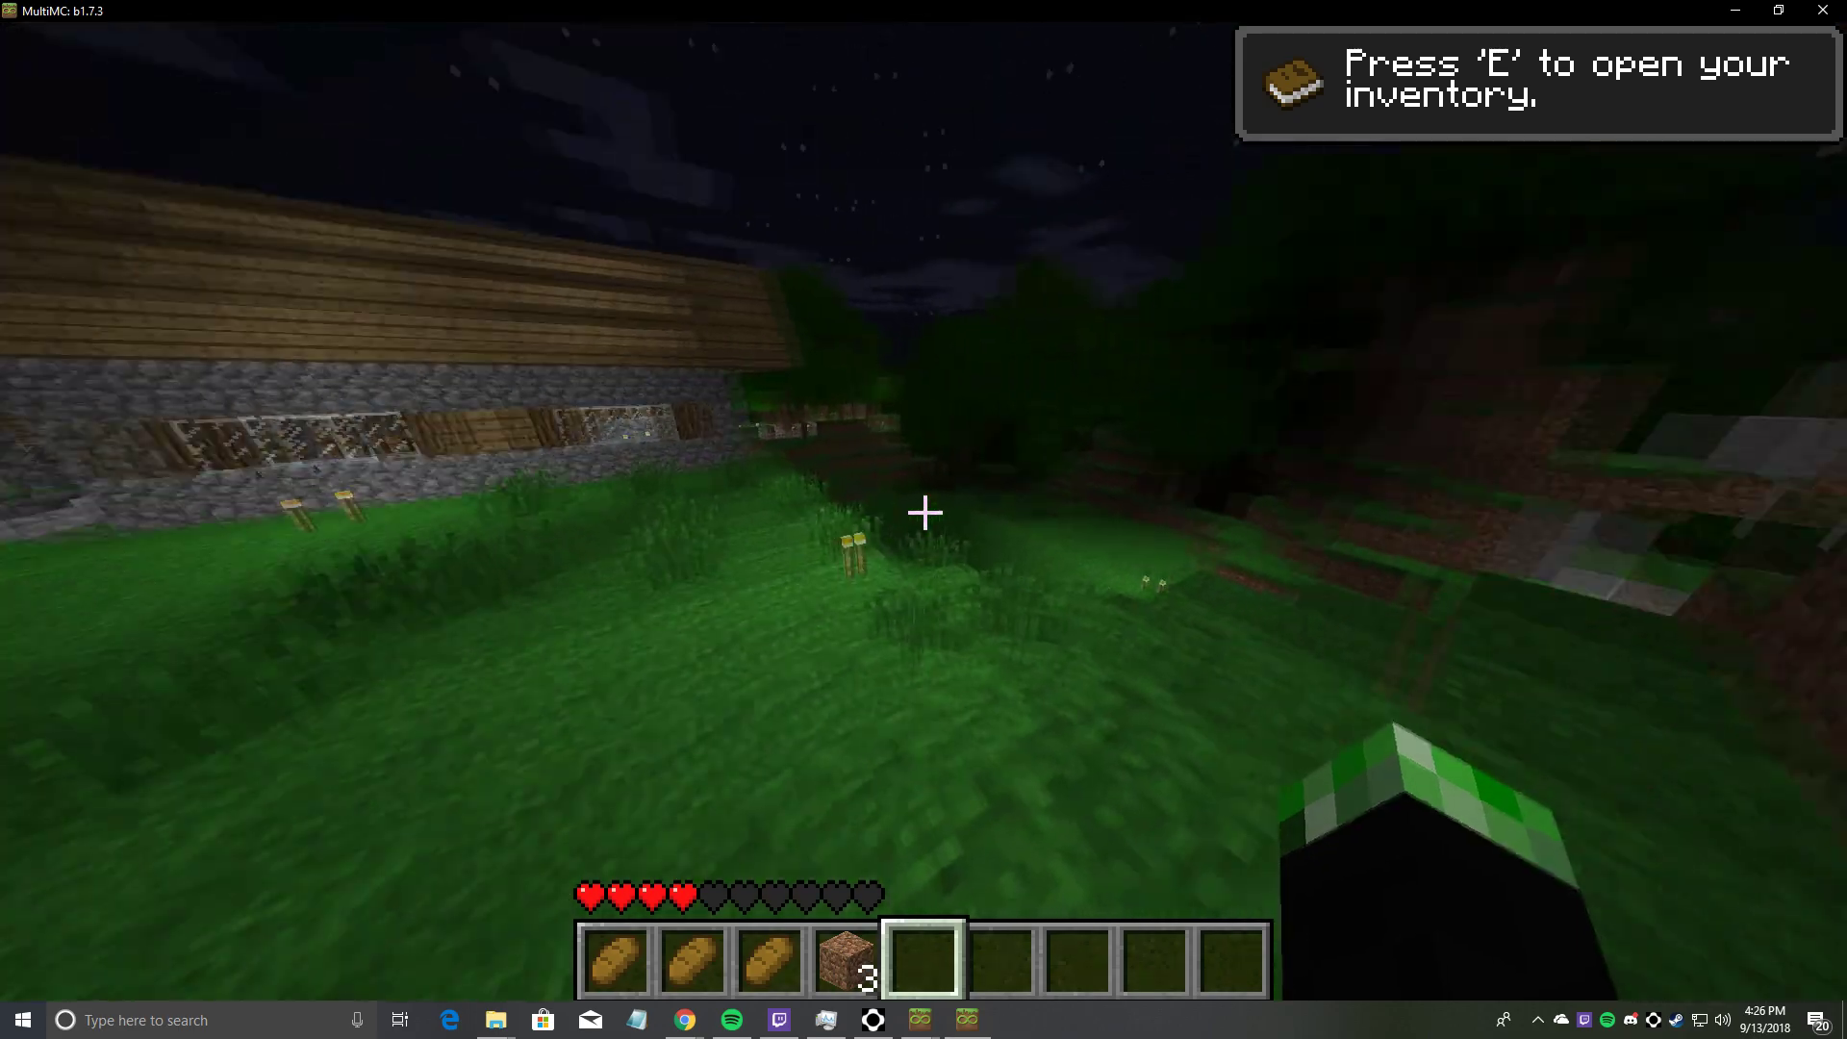
Fly up over the village farm, then set water detail to Fancy
key("space")
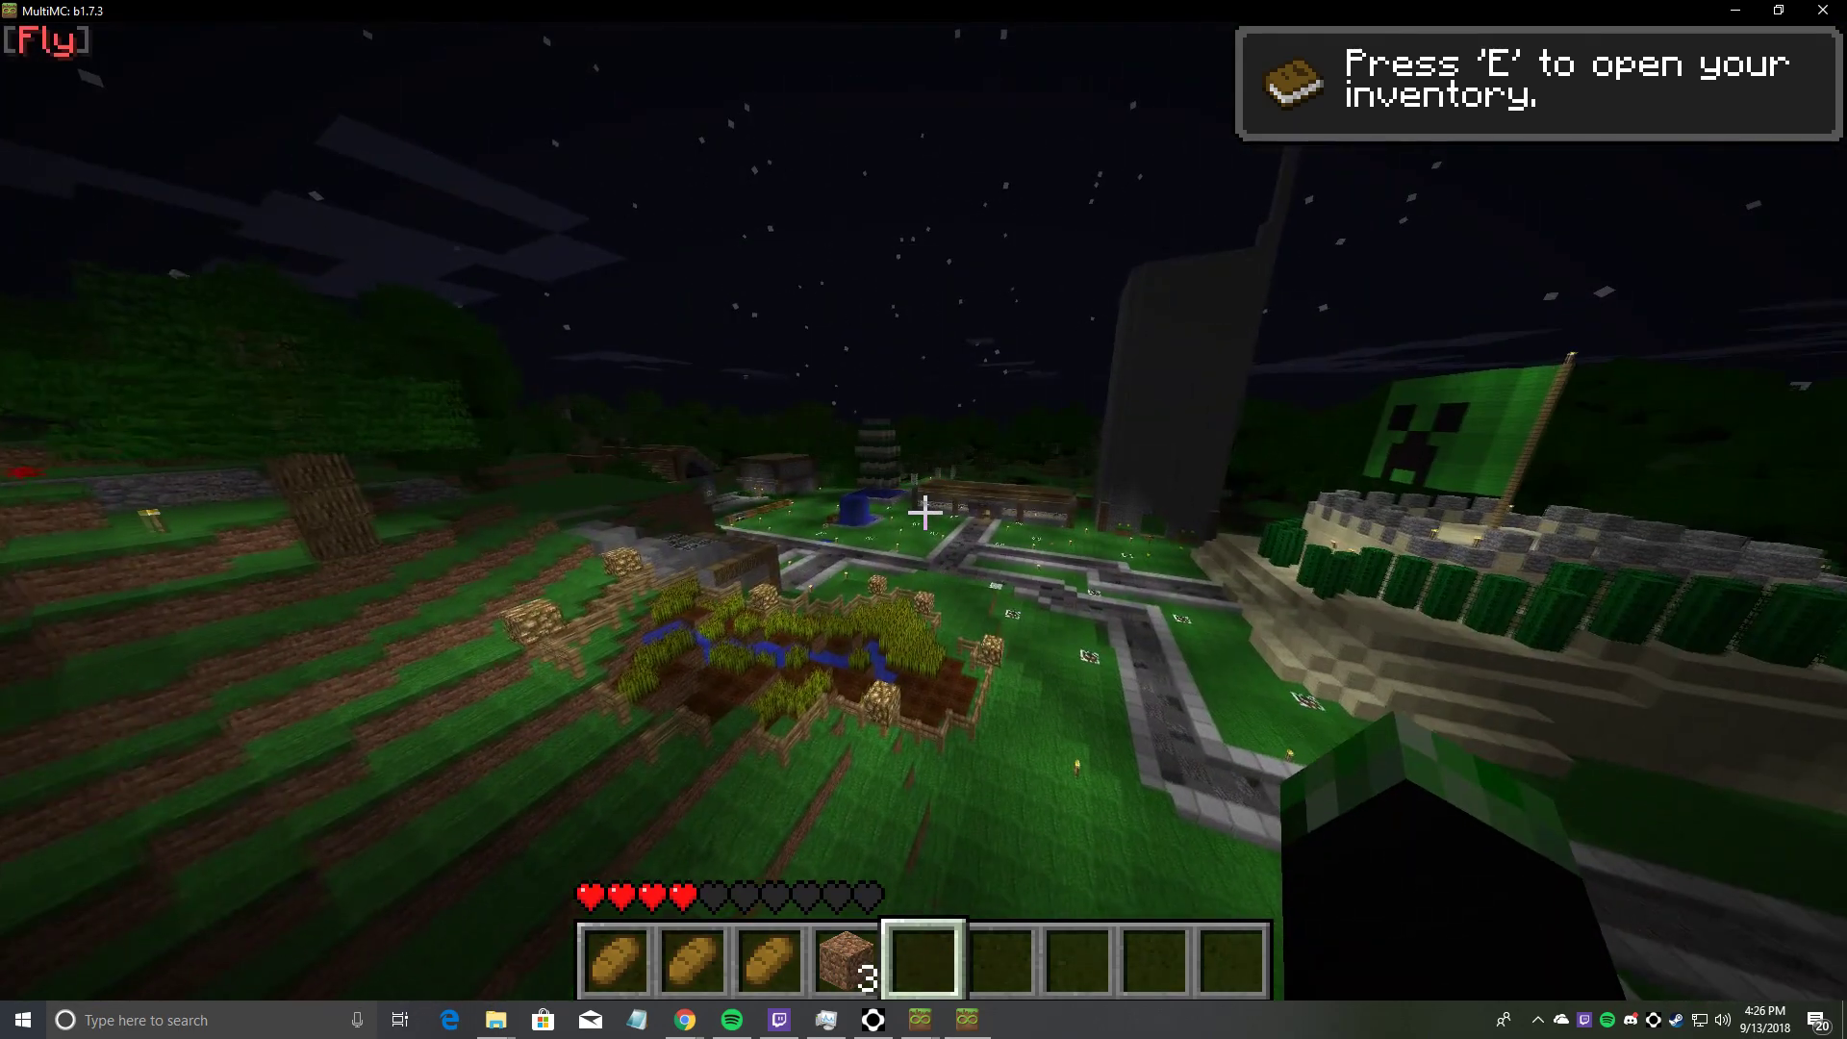
key("w")
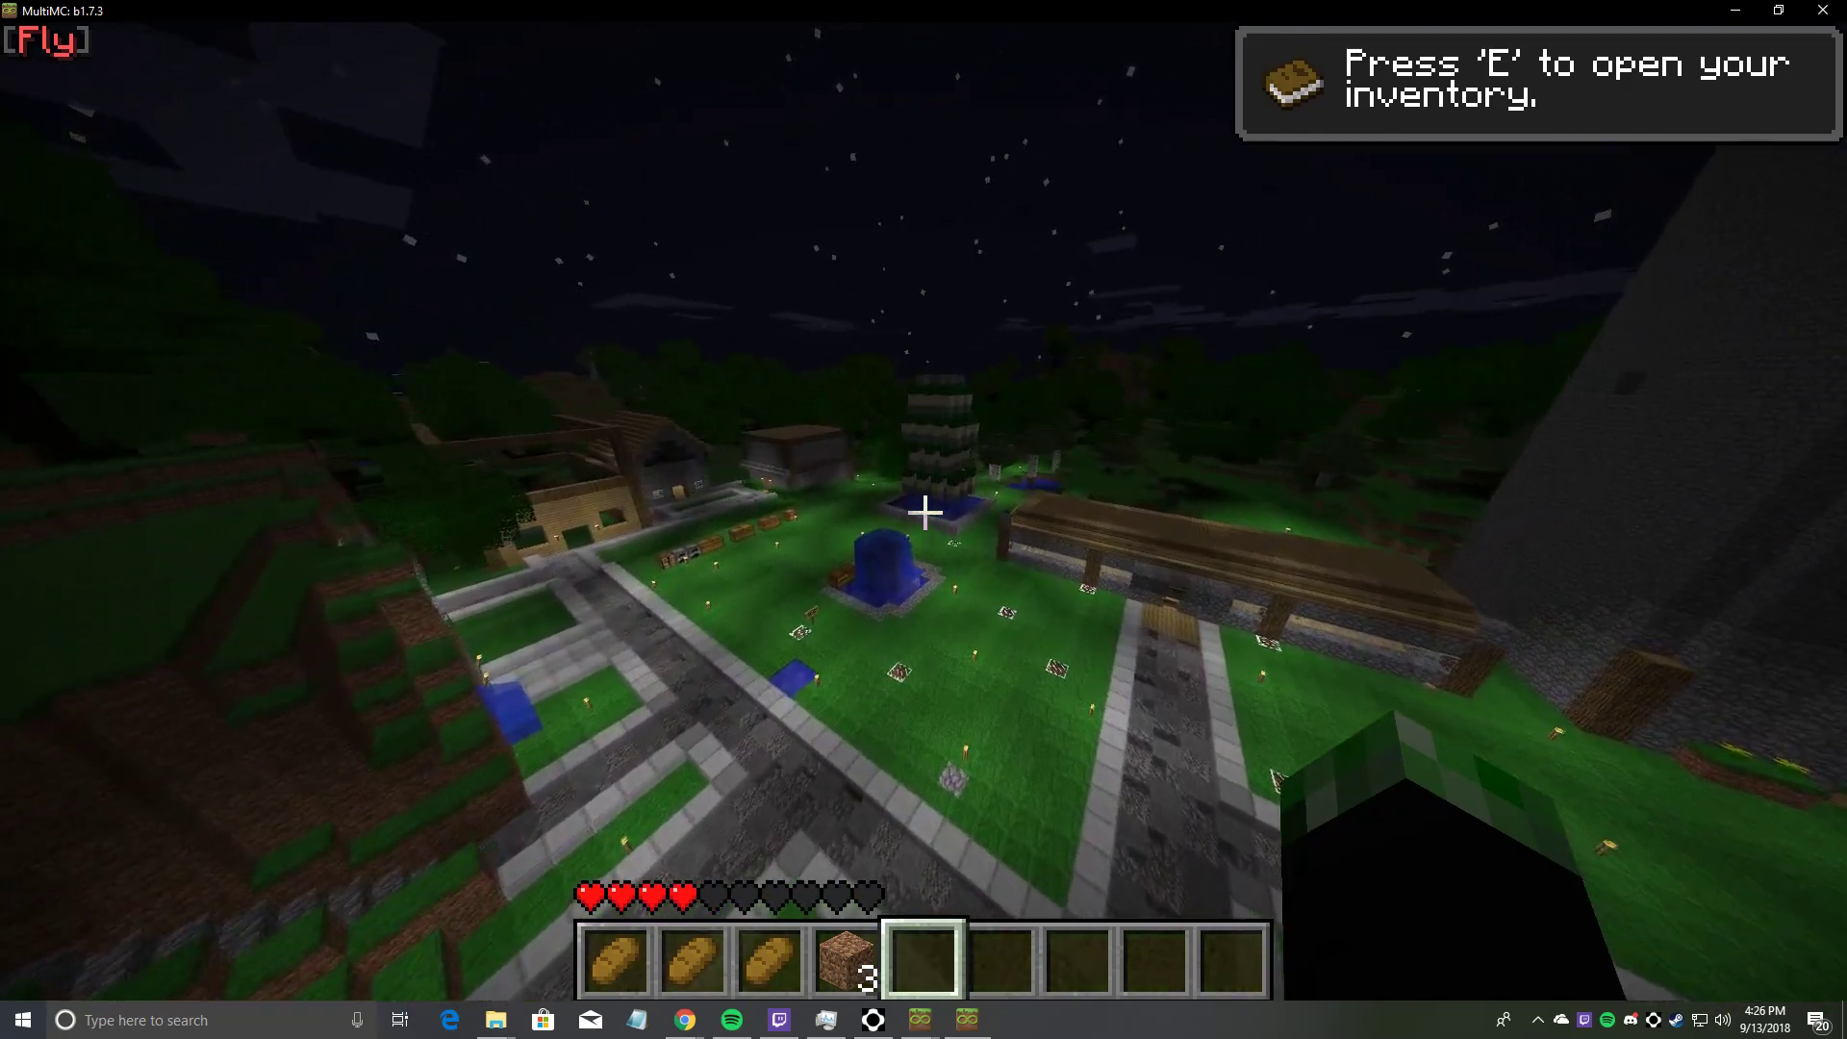
key("Escape")
left_click(858, 595)
left_click(822, 632)
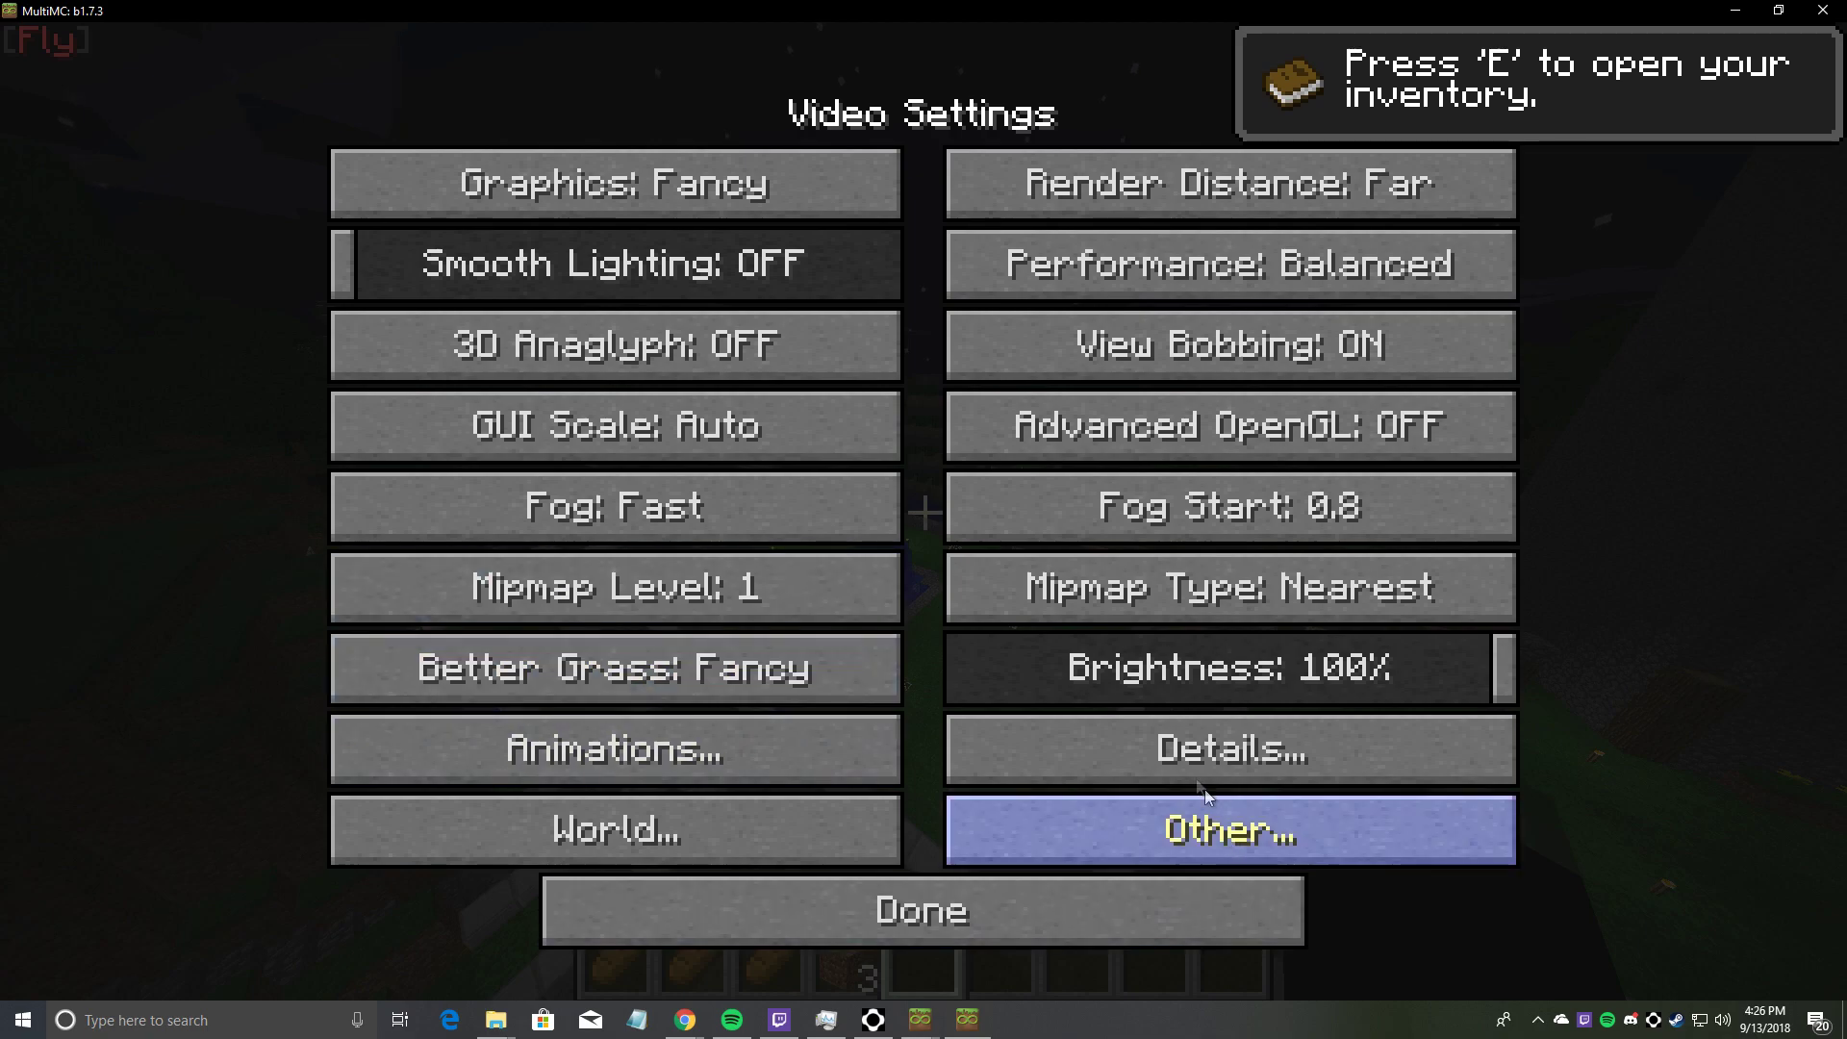
left_click(1232, 748)
left_click(712, 361)
key("Escape")
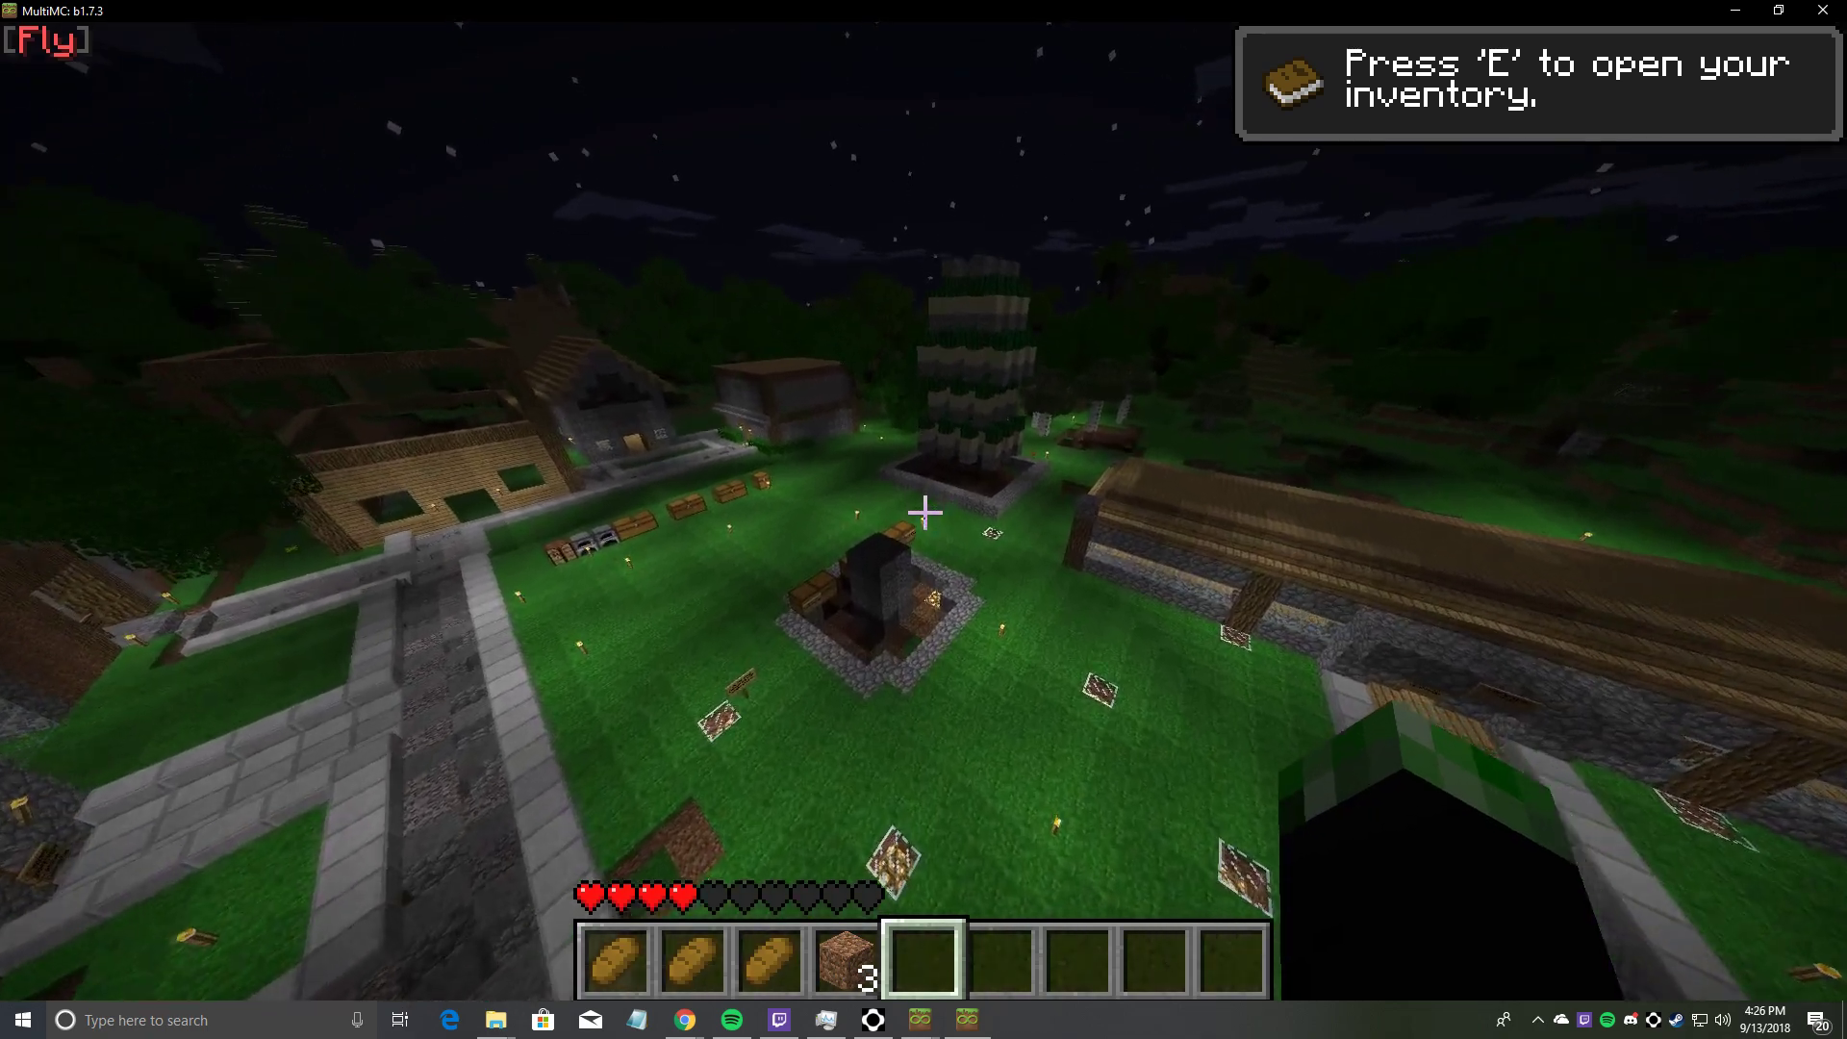
Set water detail back to Default and return to the game
key("Escape")
left_click(910, 595)
left_click(1232, 748)
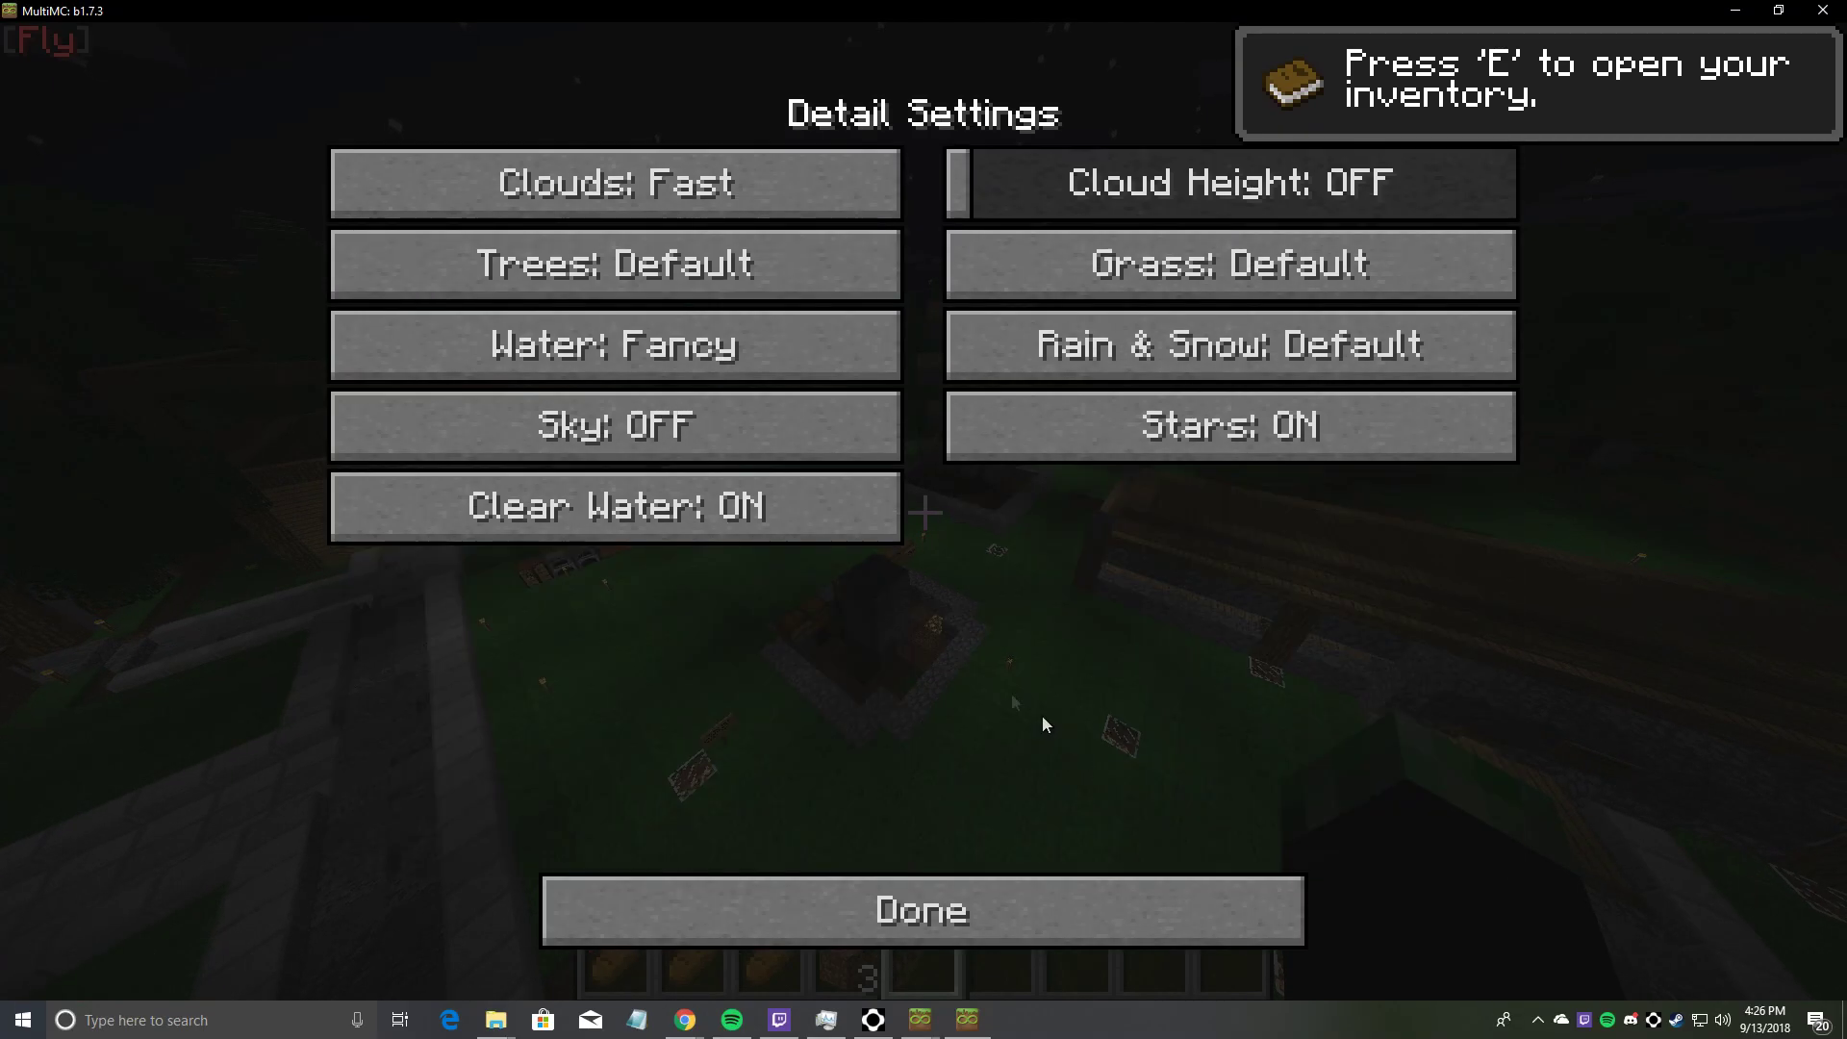
left_click(712, 352)
key("Escape")
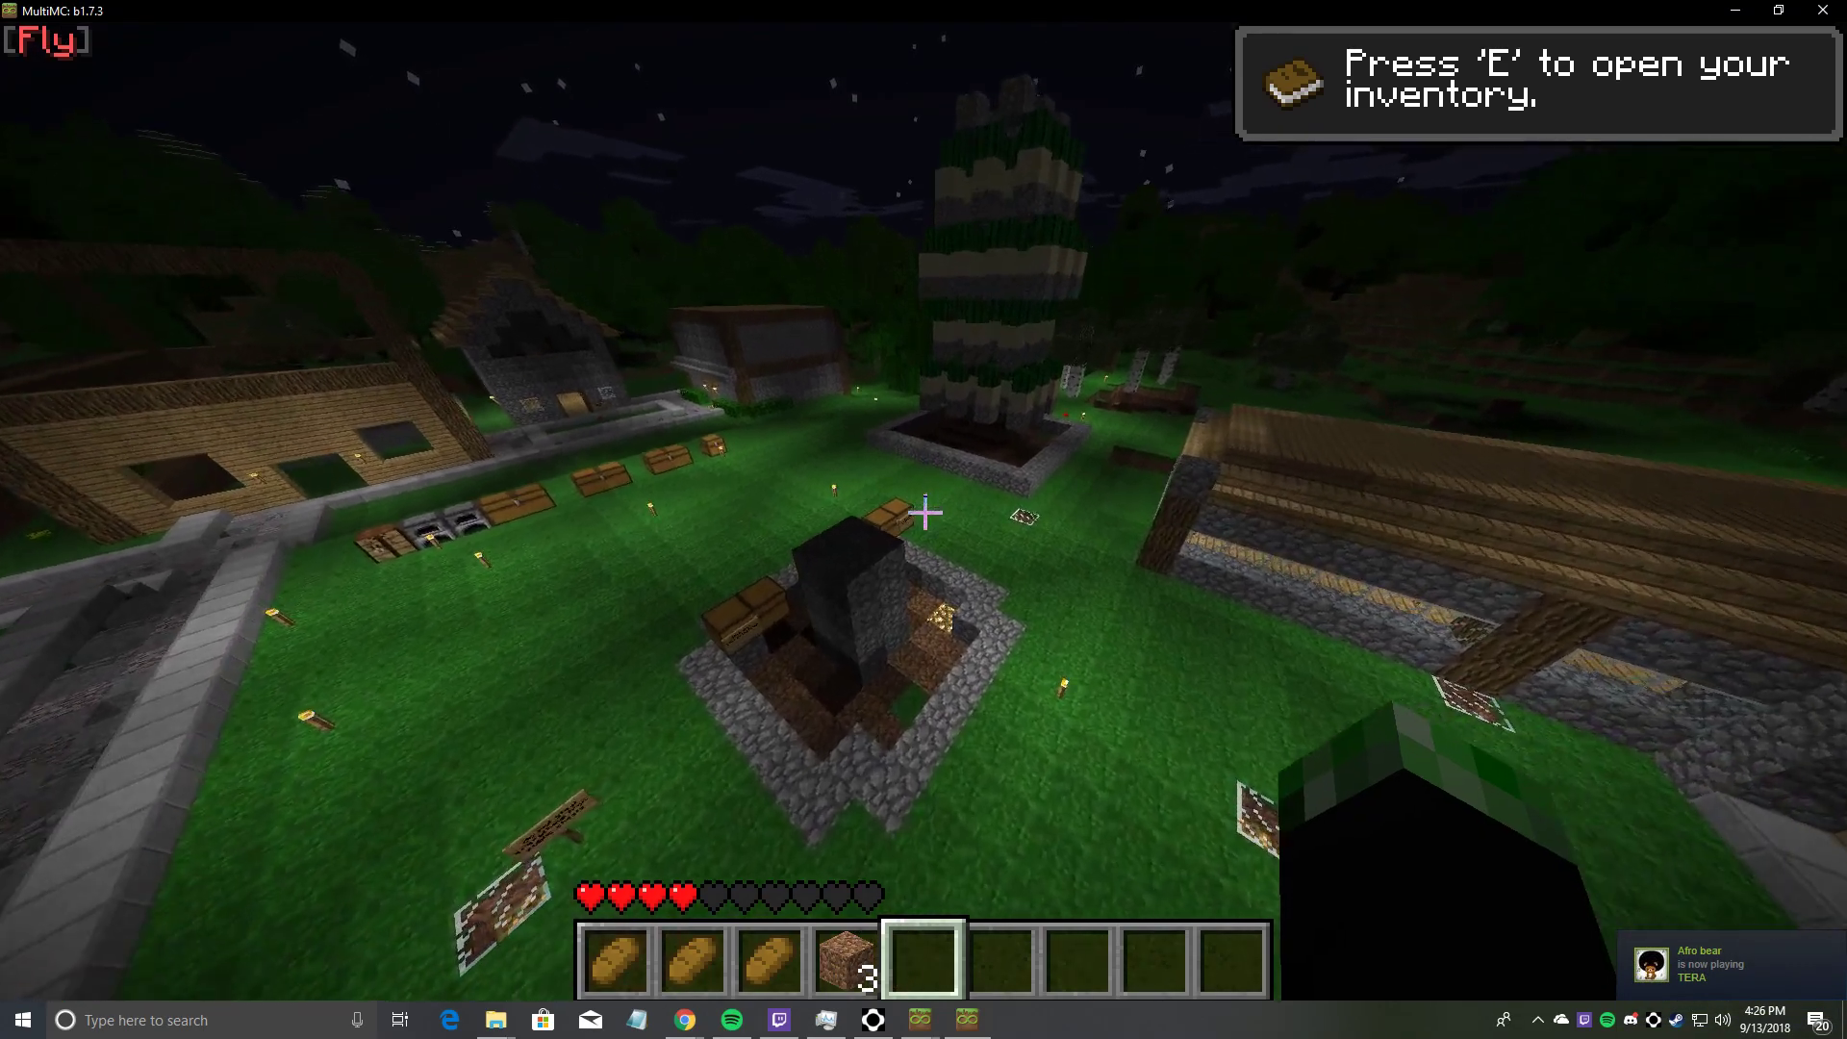
Switch water detail to Fast, then fly past the fountain to view the village over the pool
key("Escape")
left_click(928, 580)
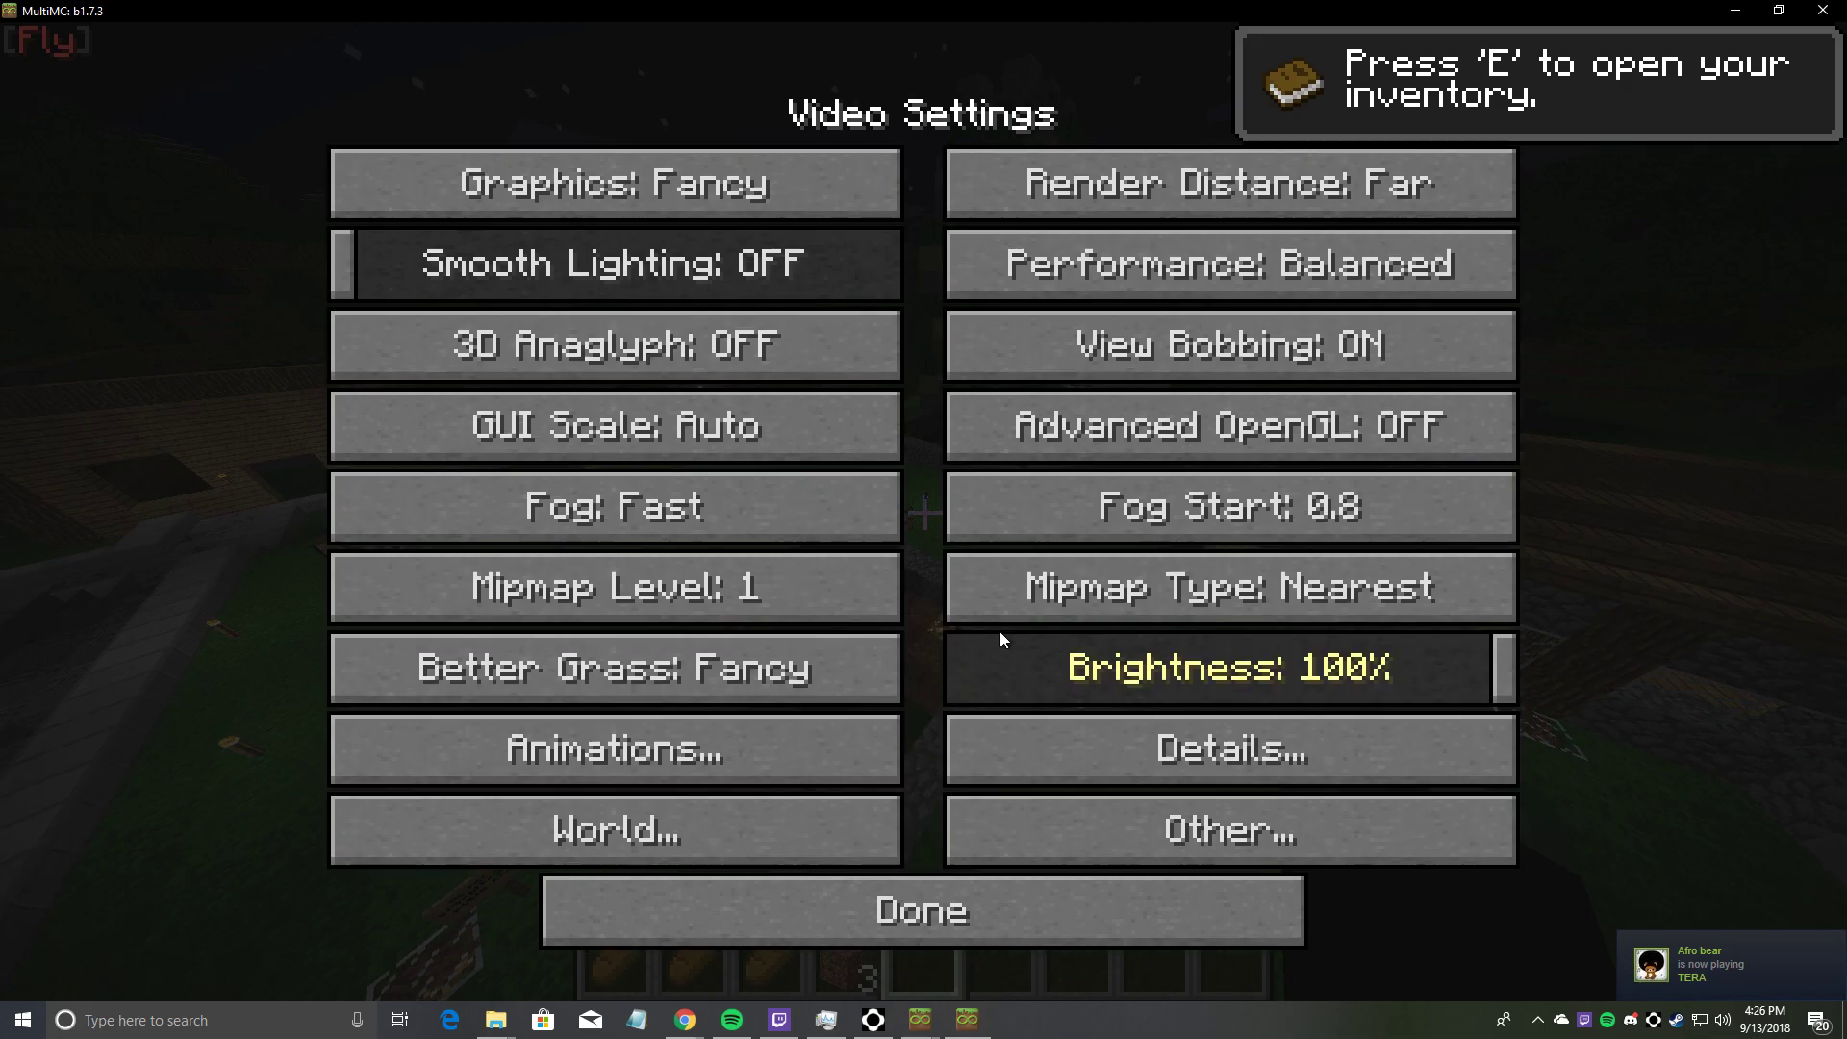
left_click(1146, 765)
left_click(604, 368)
key("Escape")
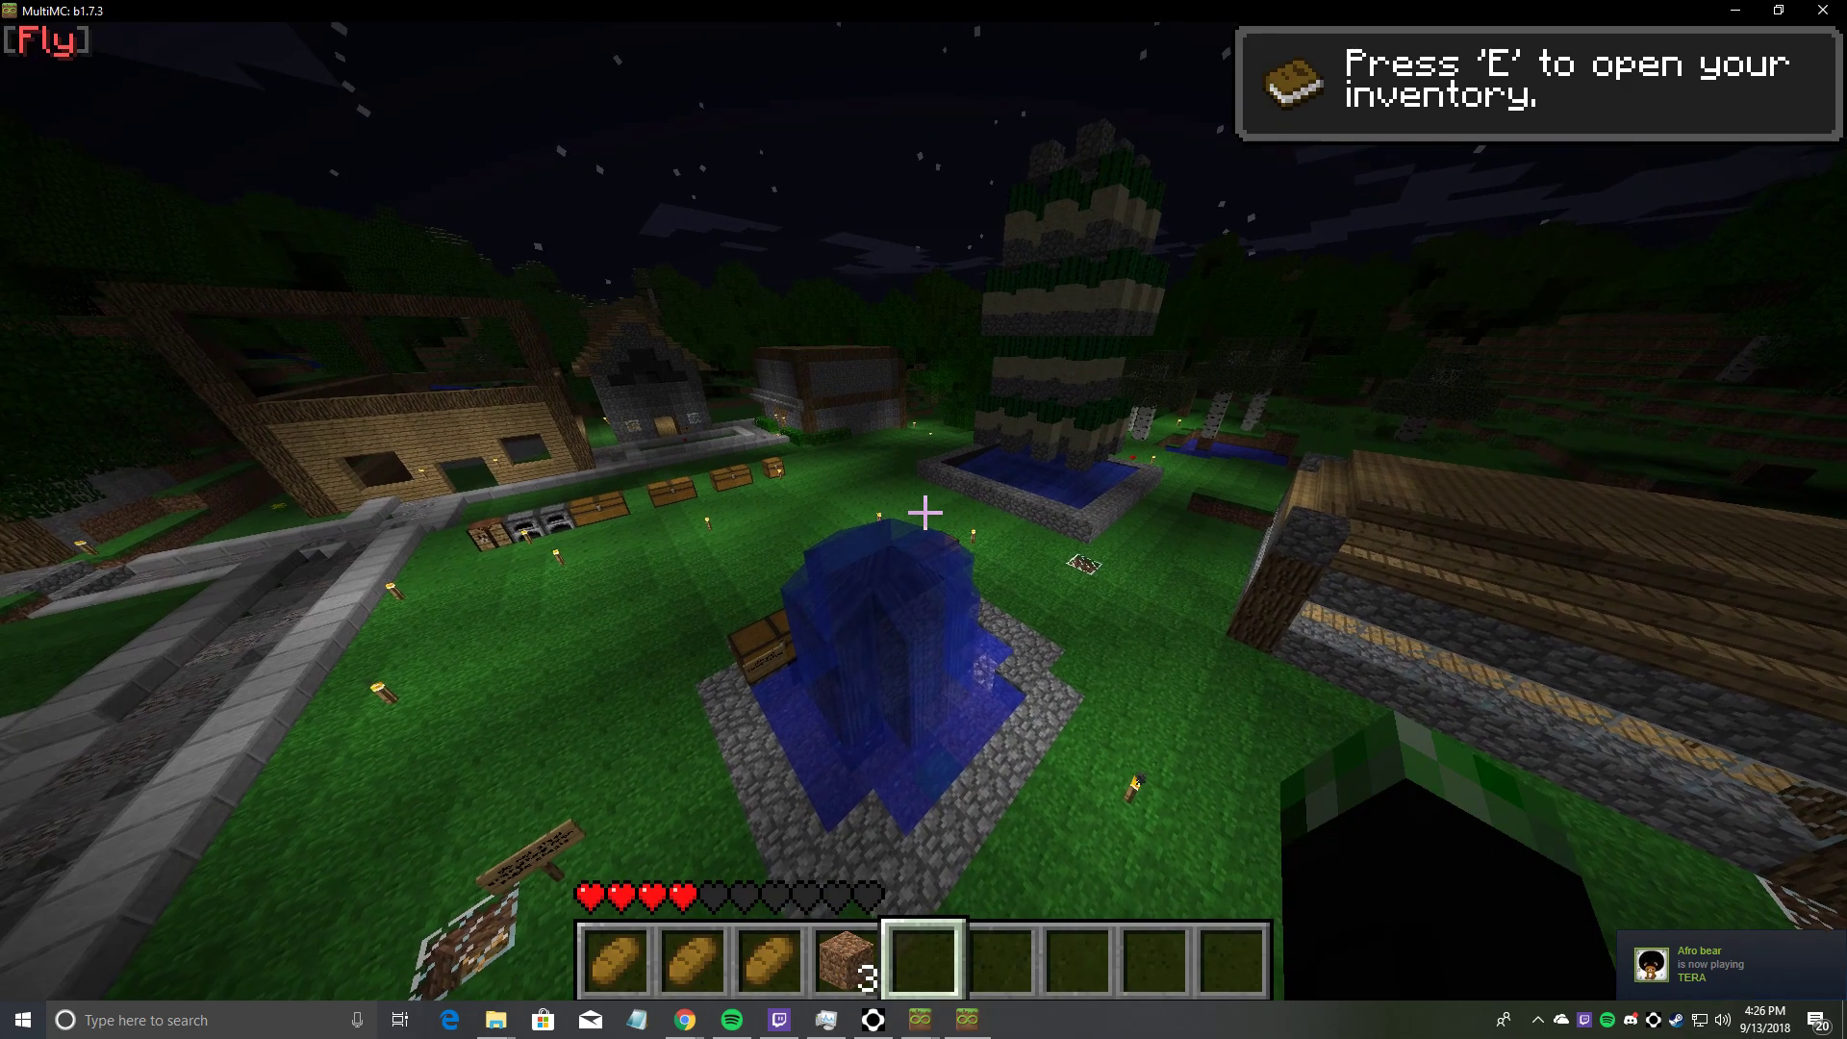
key("w")
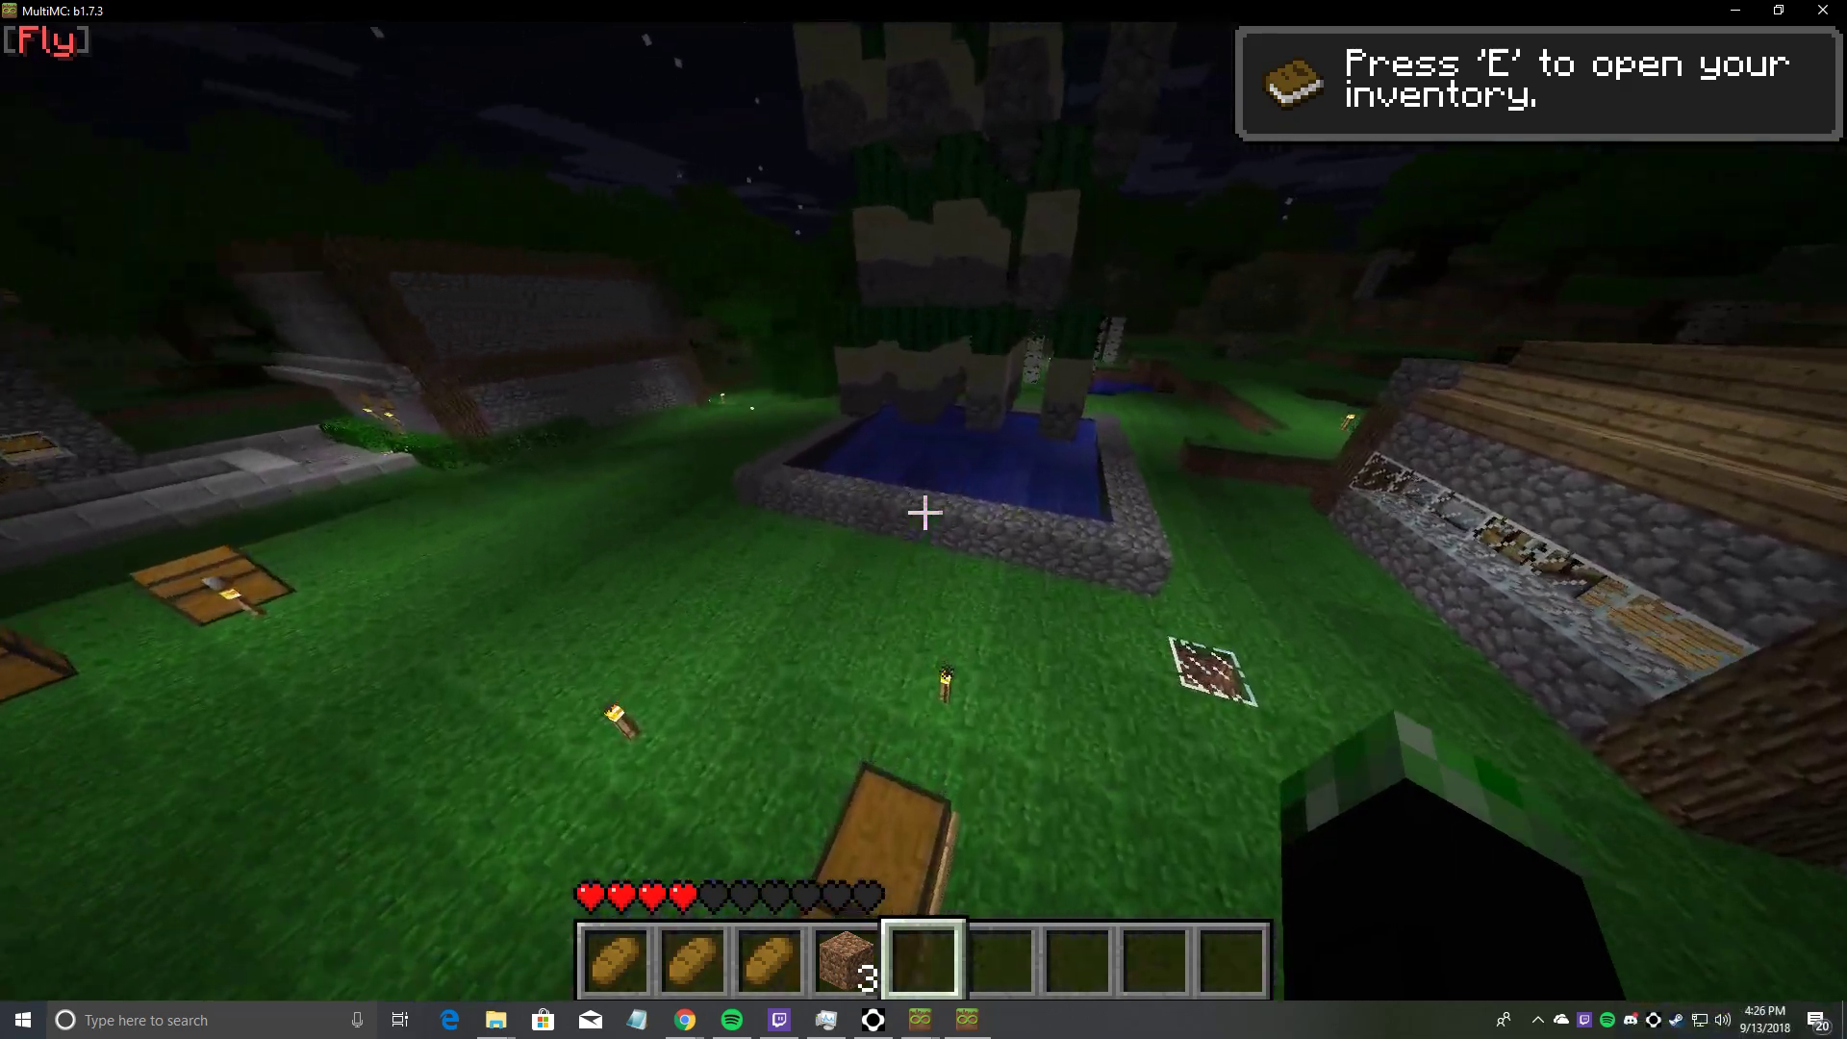
key("w")
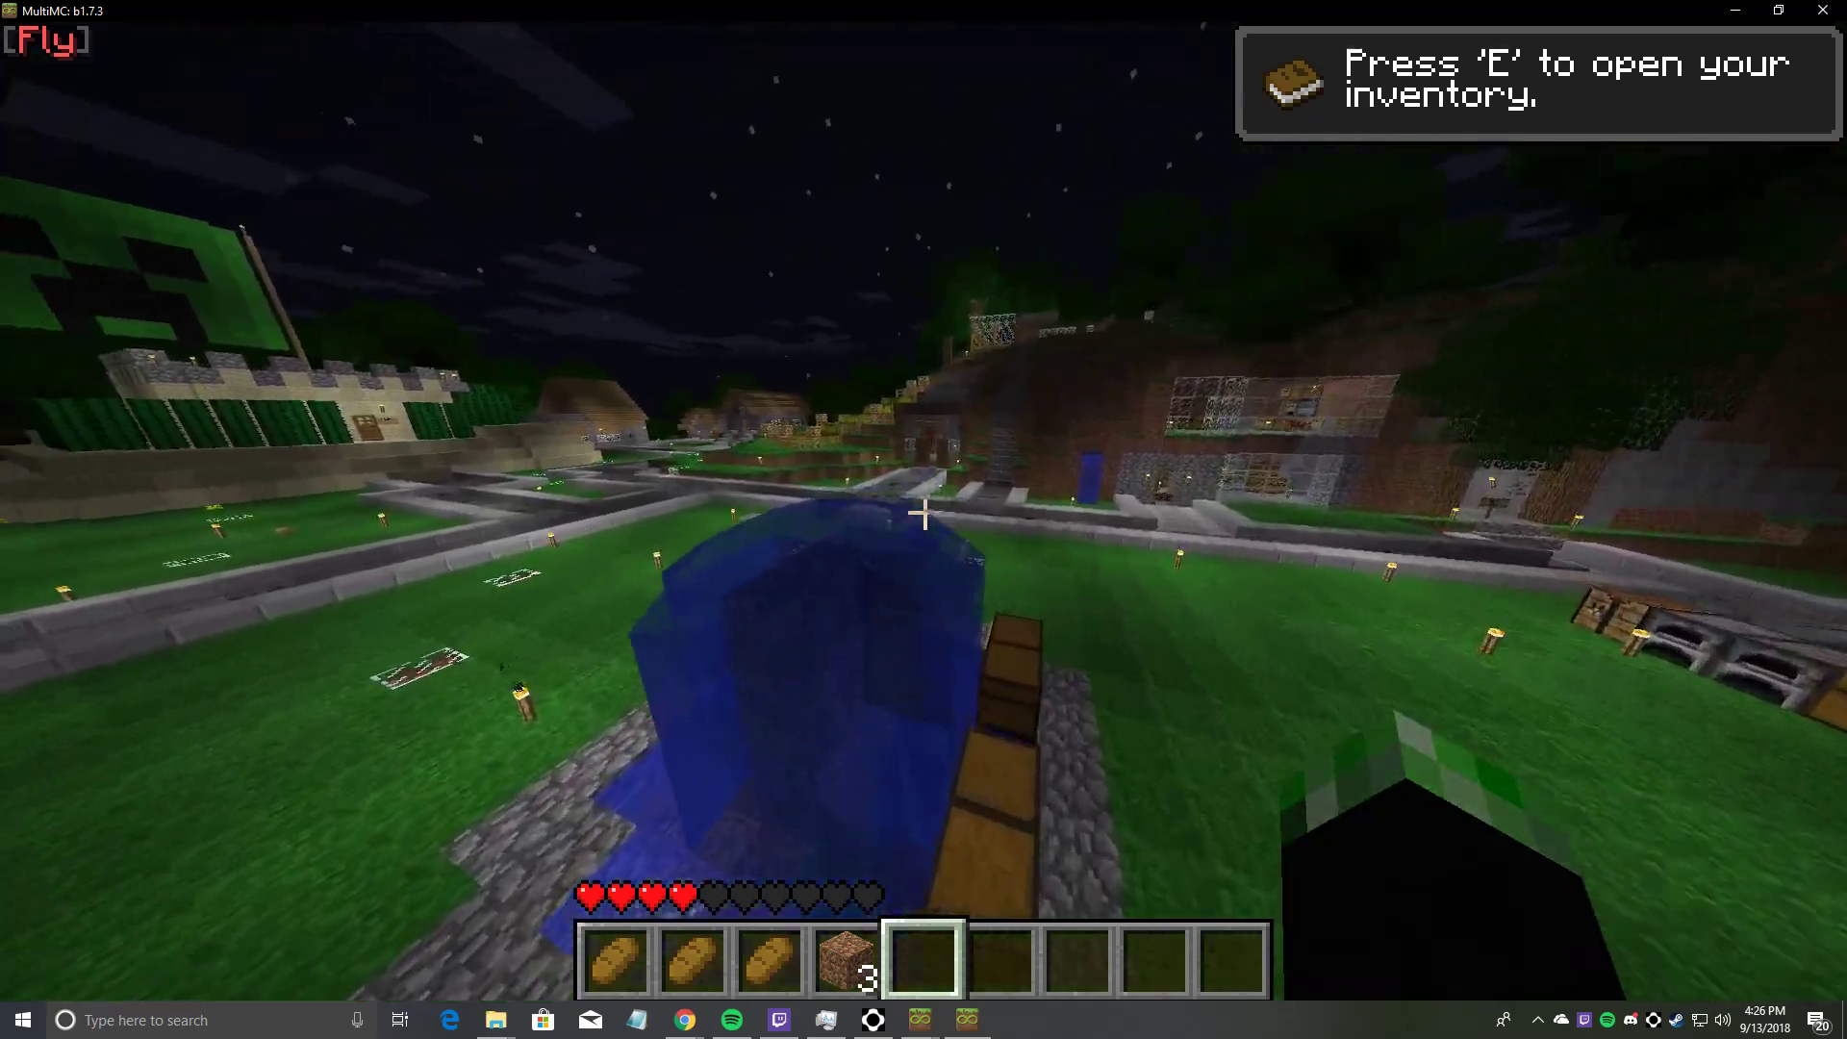
Fly along the stone paths, past the wooden shelter, and into the house doorway
key("w")
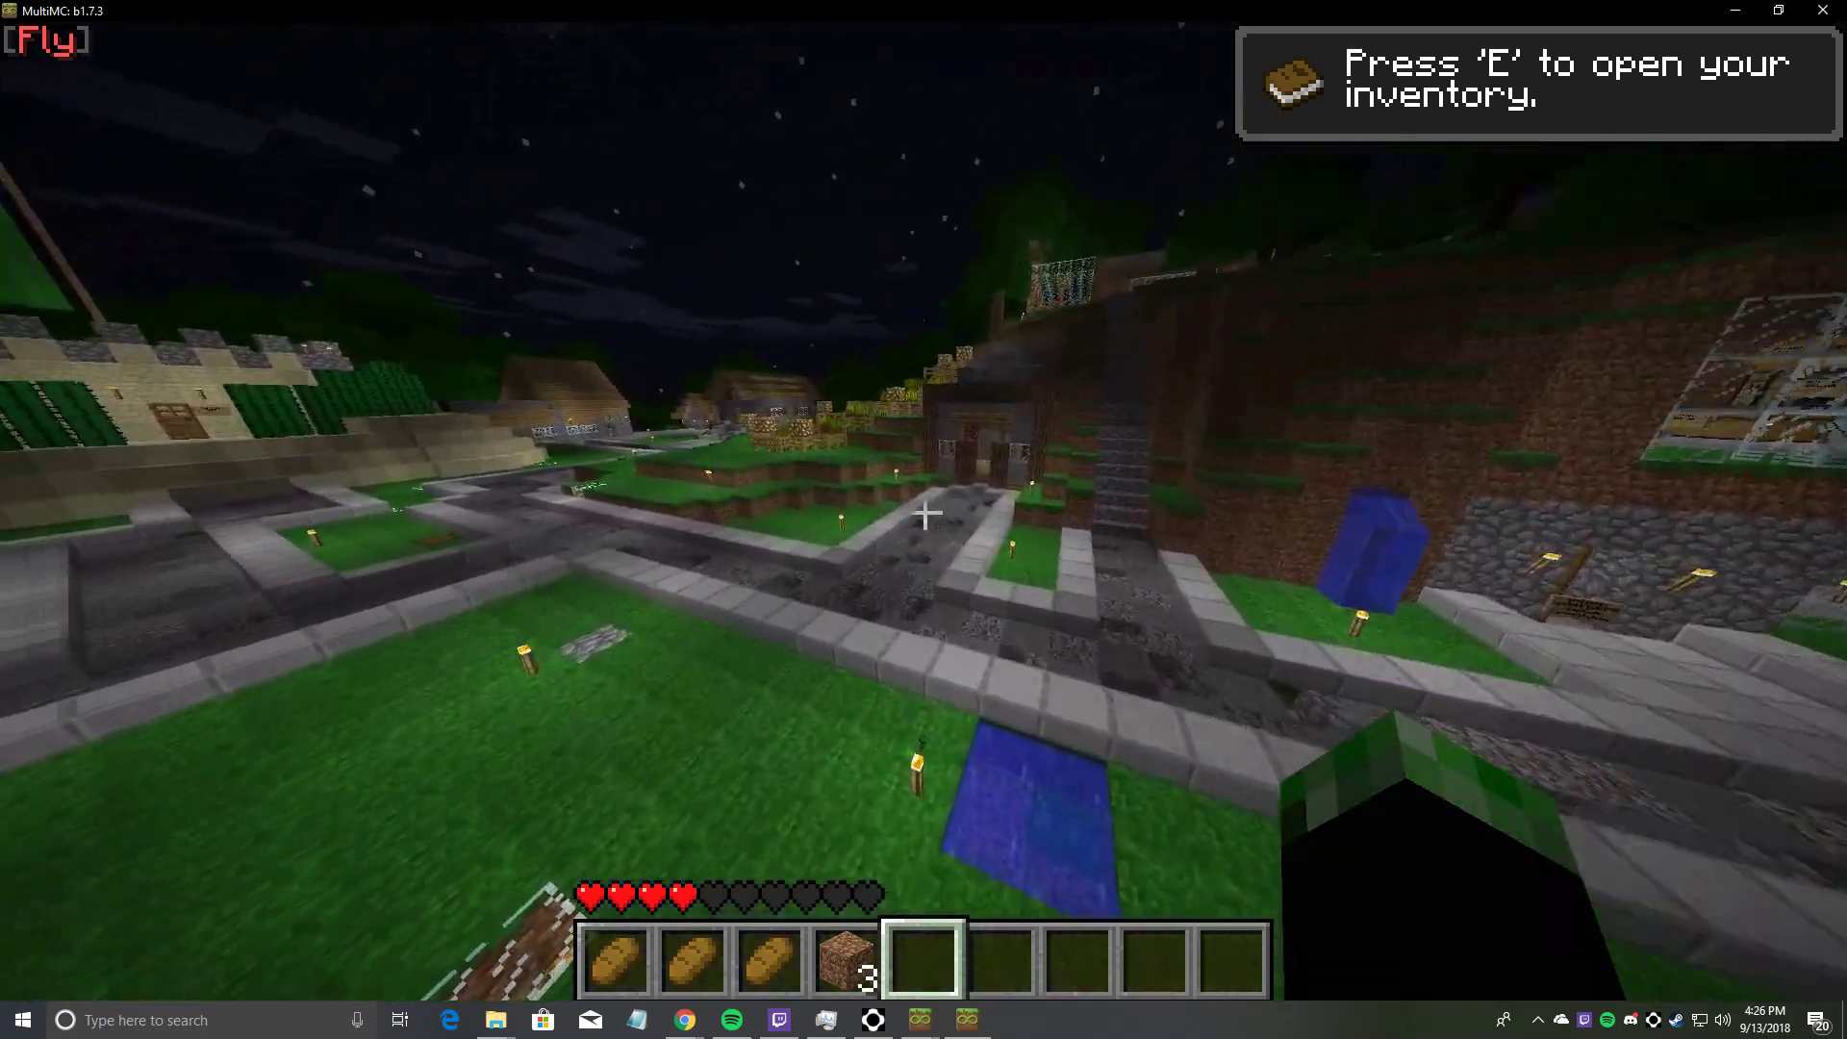
key("w")
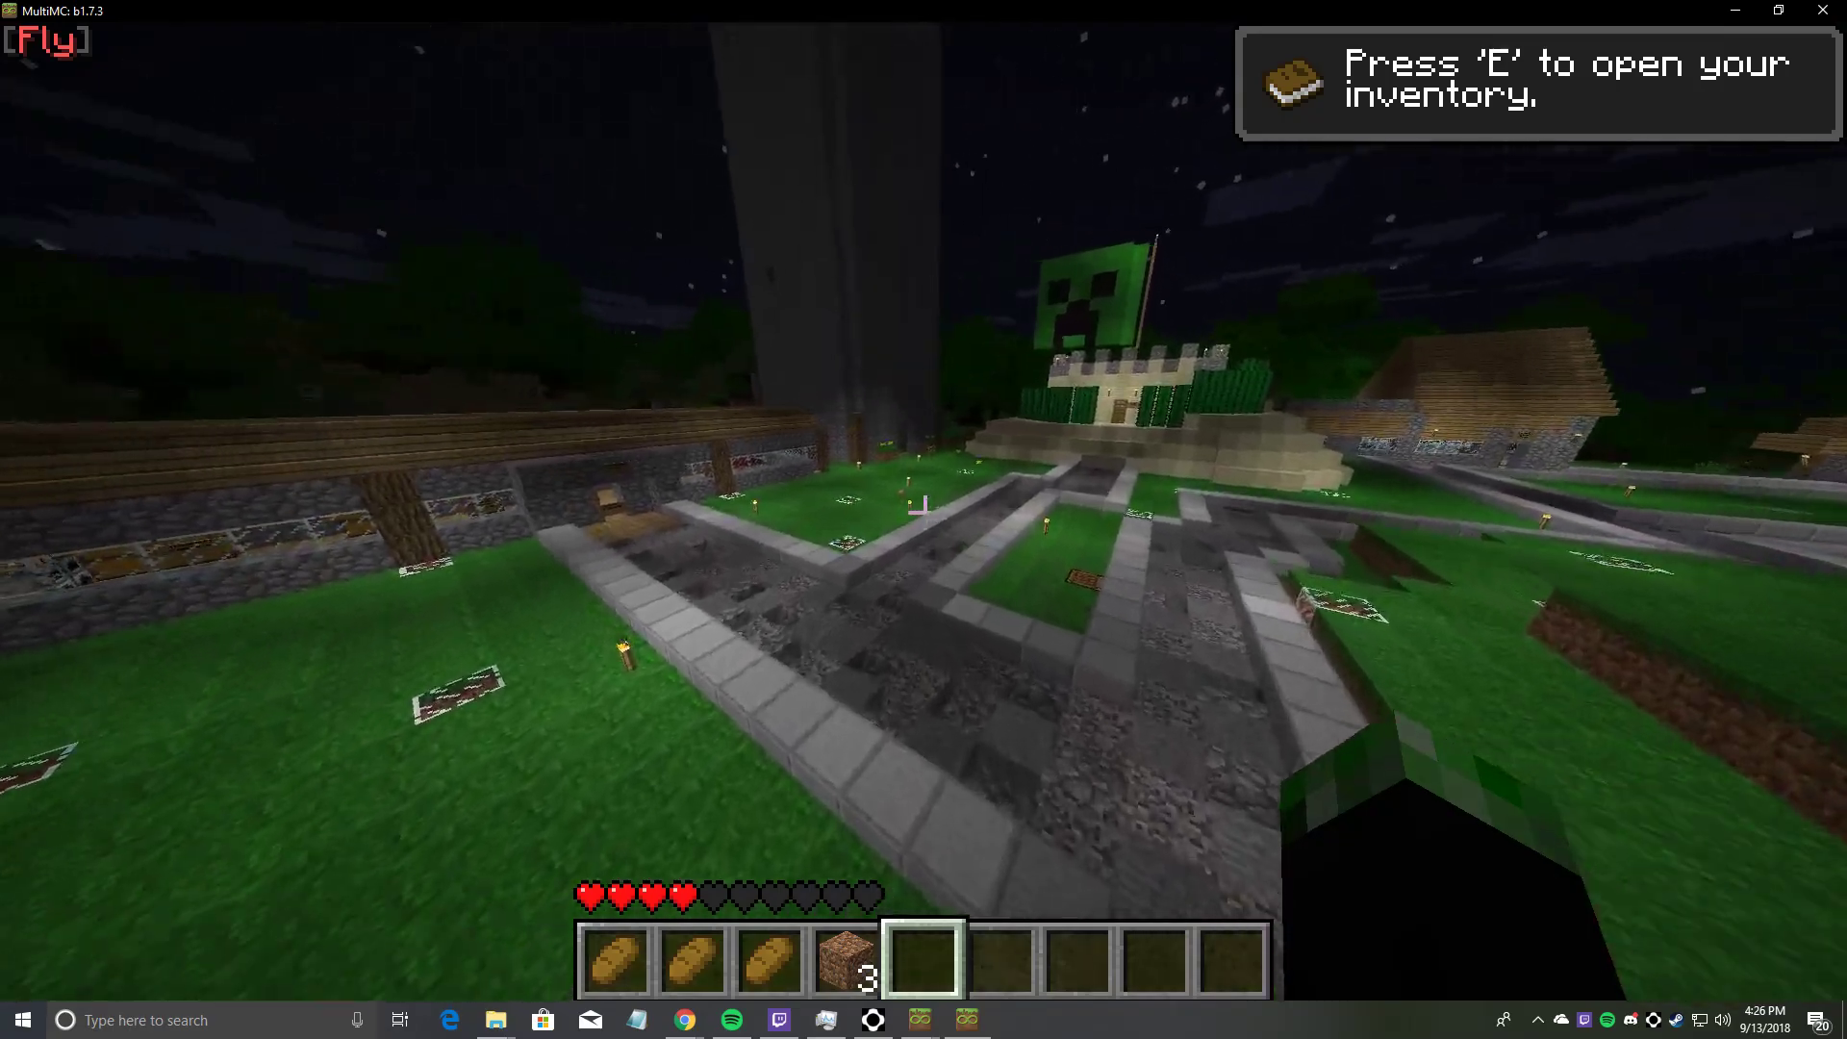
key("w")
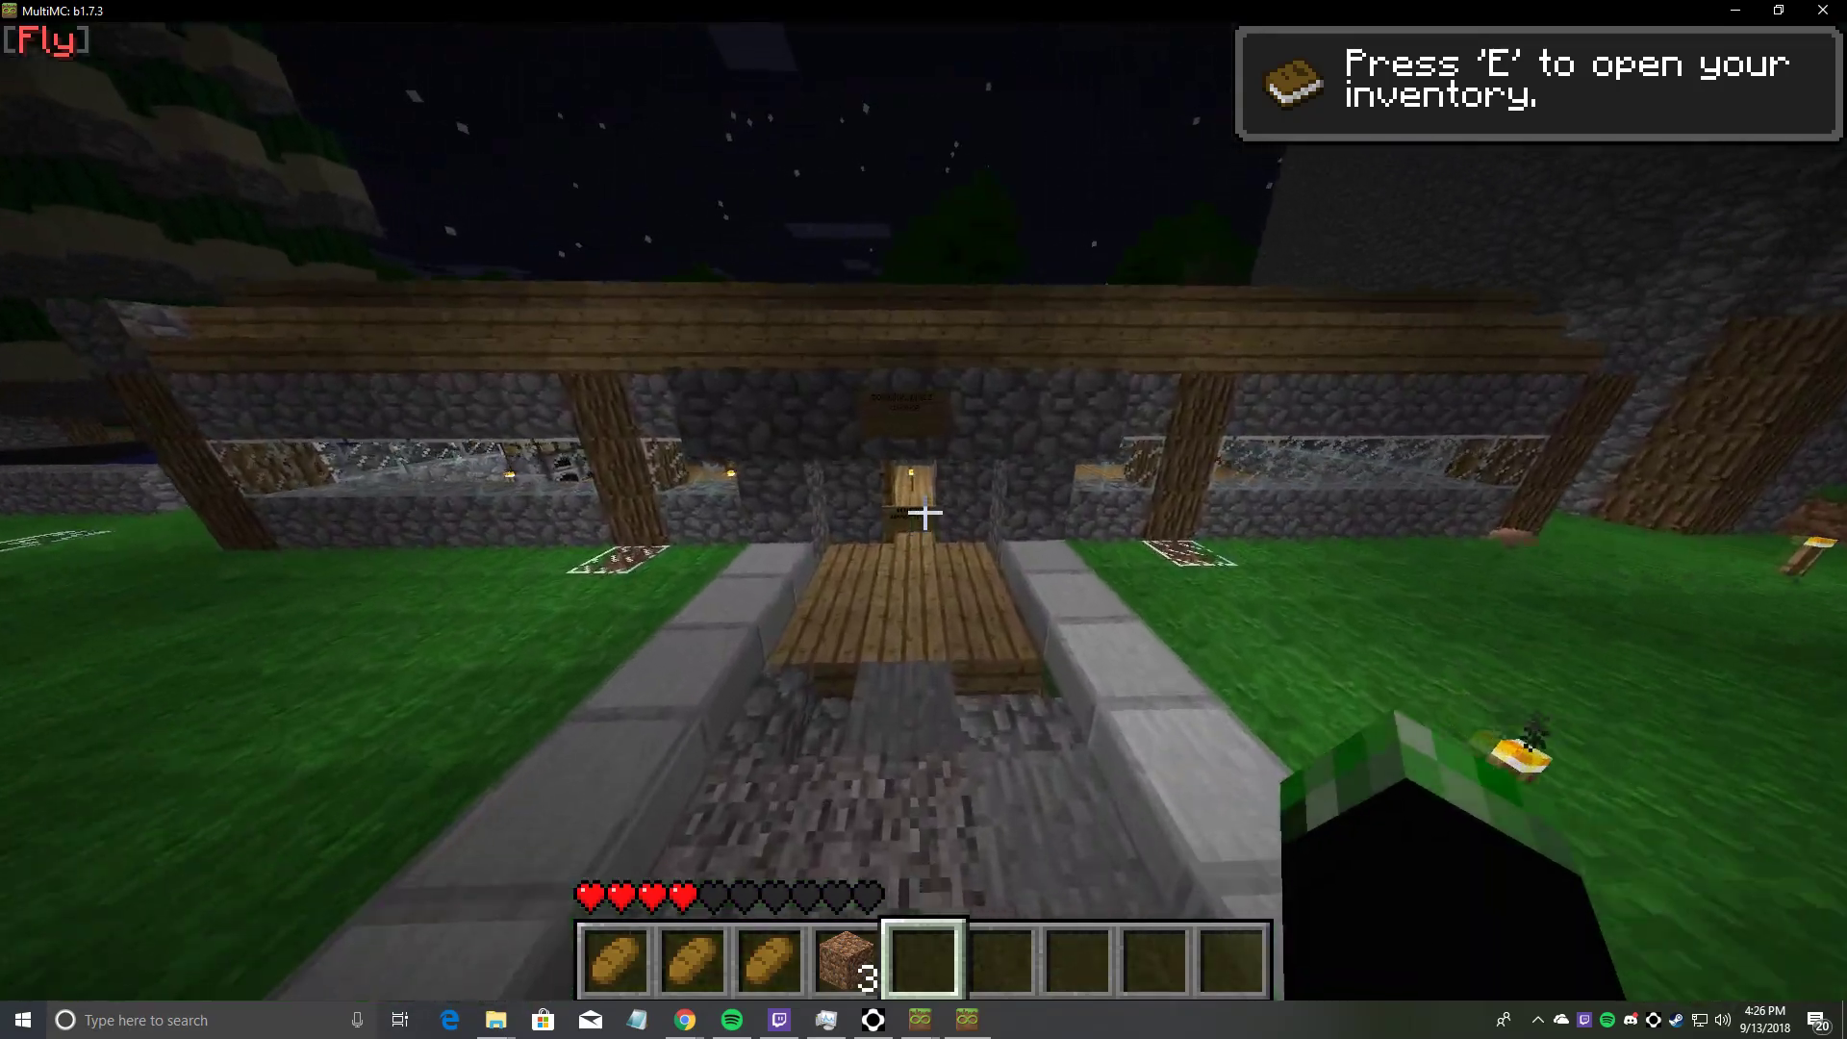